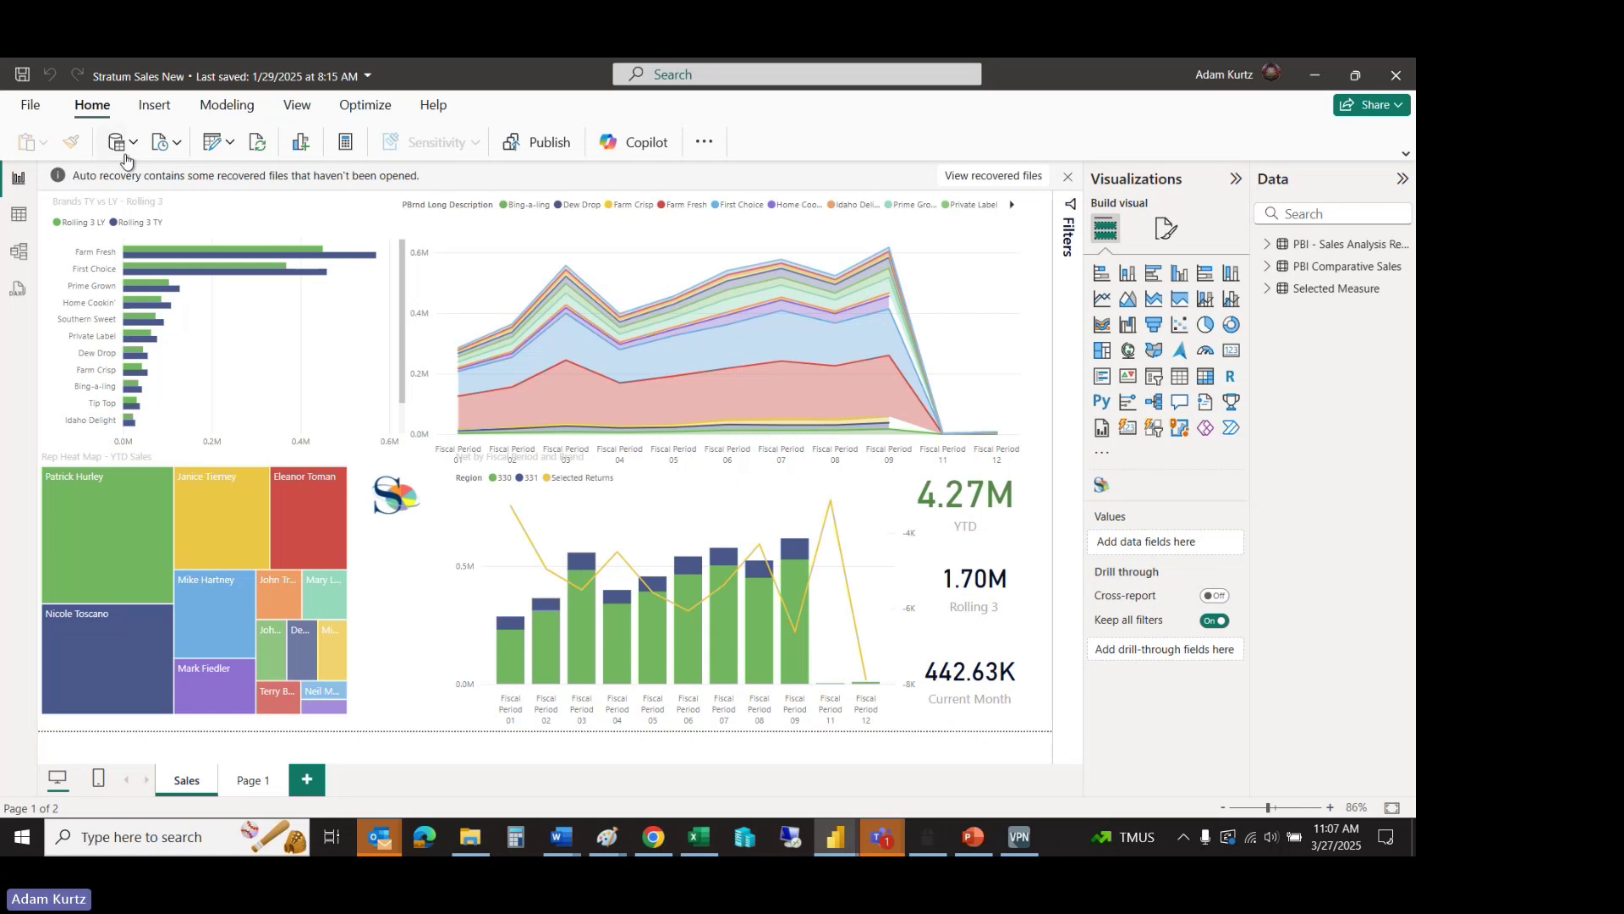
Start a new data connection using the Silvon Stratum Views (Custom) connector from the Other category
{"action": "left_click", "coordinate": [128, 151]}
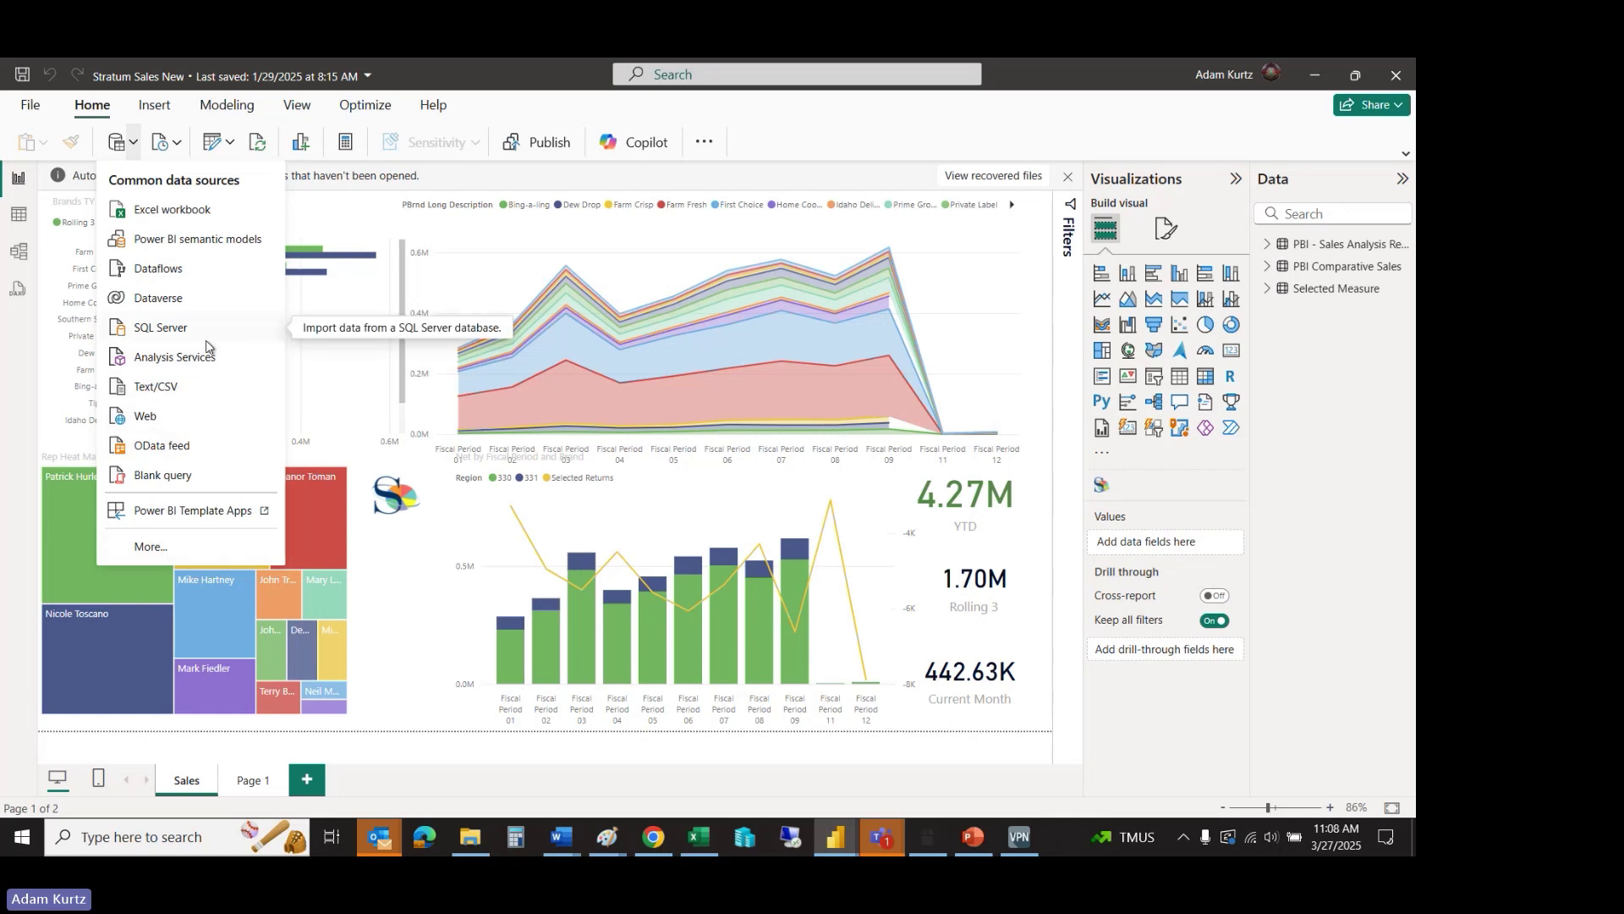
{"action": "left_click", "coordinate": [160, 552]}
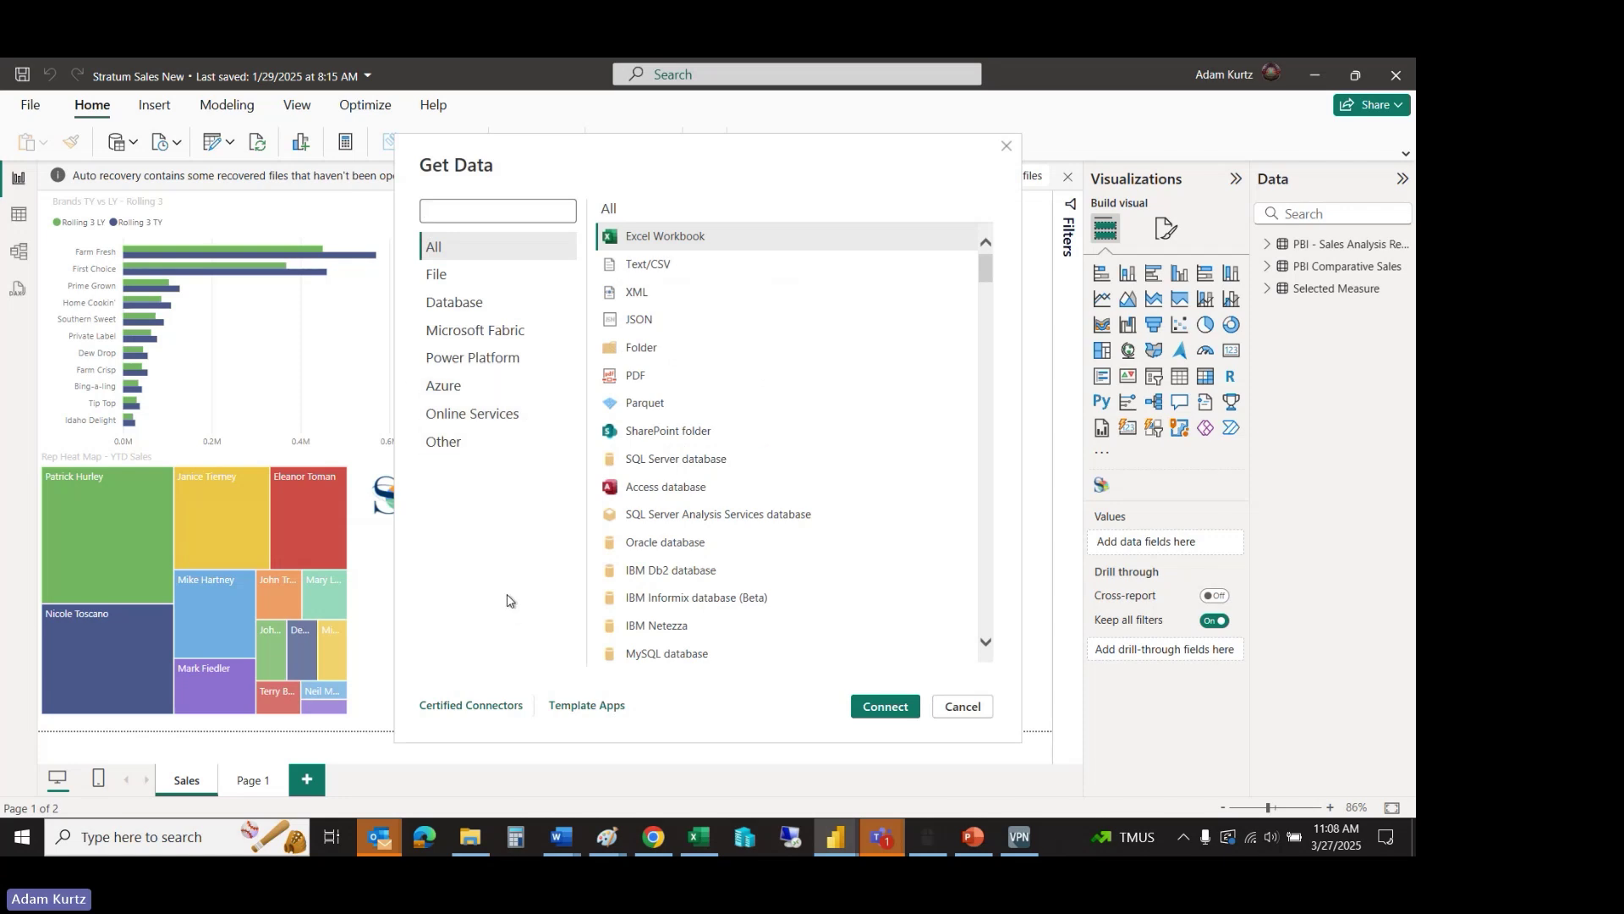
{"action": "left_click", "coordinate": [456, 452]}
{"action": "left_click", "coordinate": [456, 448]}
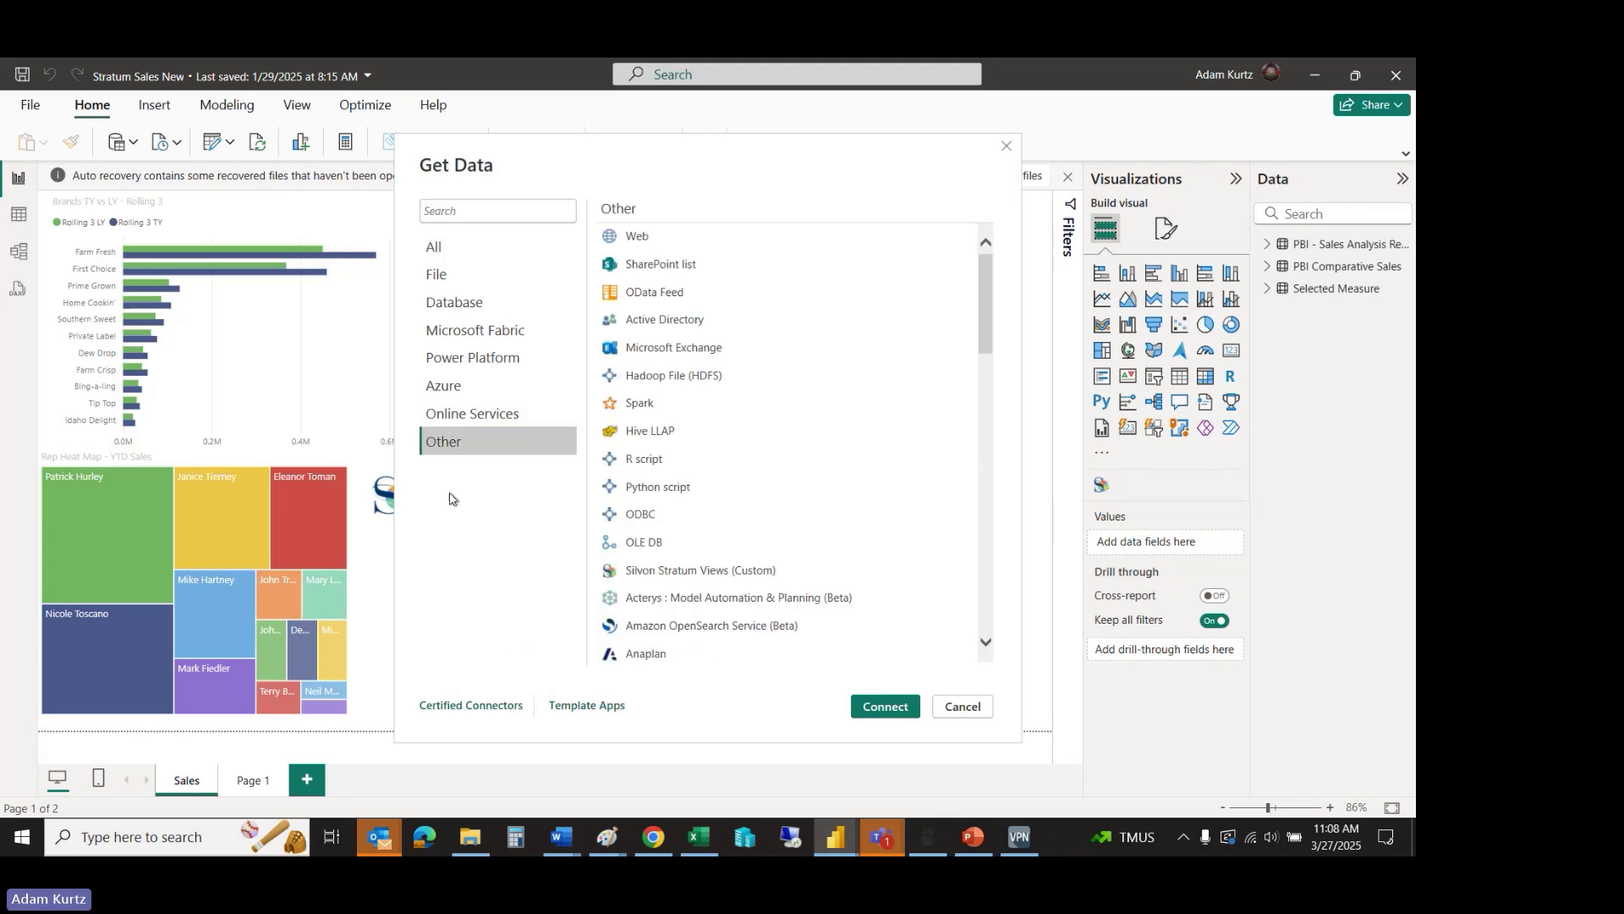
{"action": "left_click", "coordinate": [710, 572]}
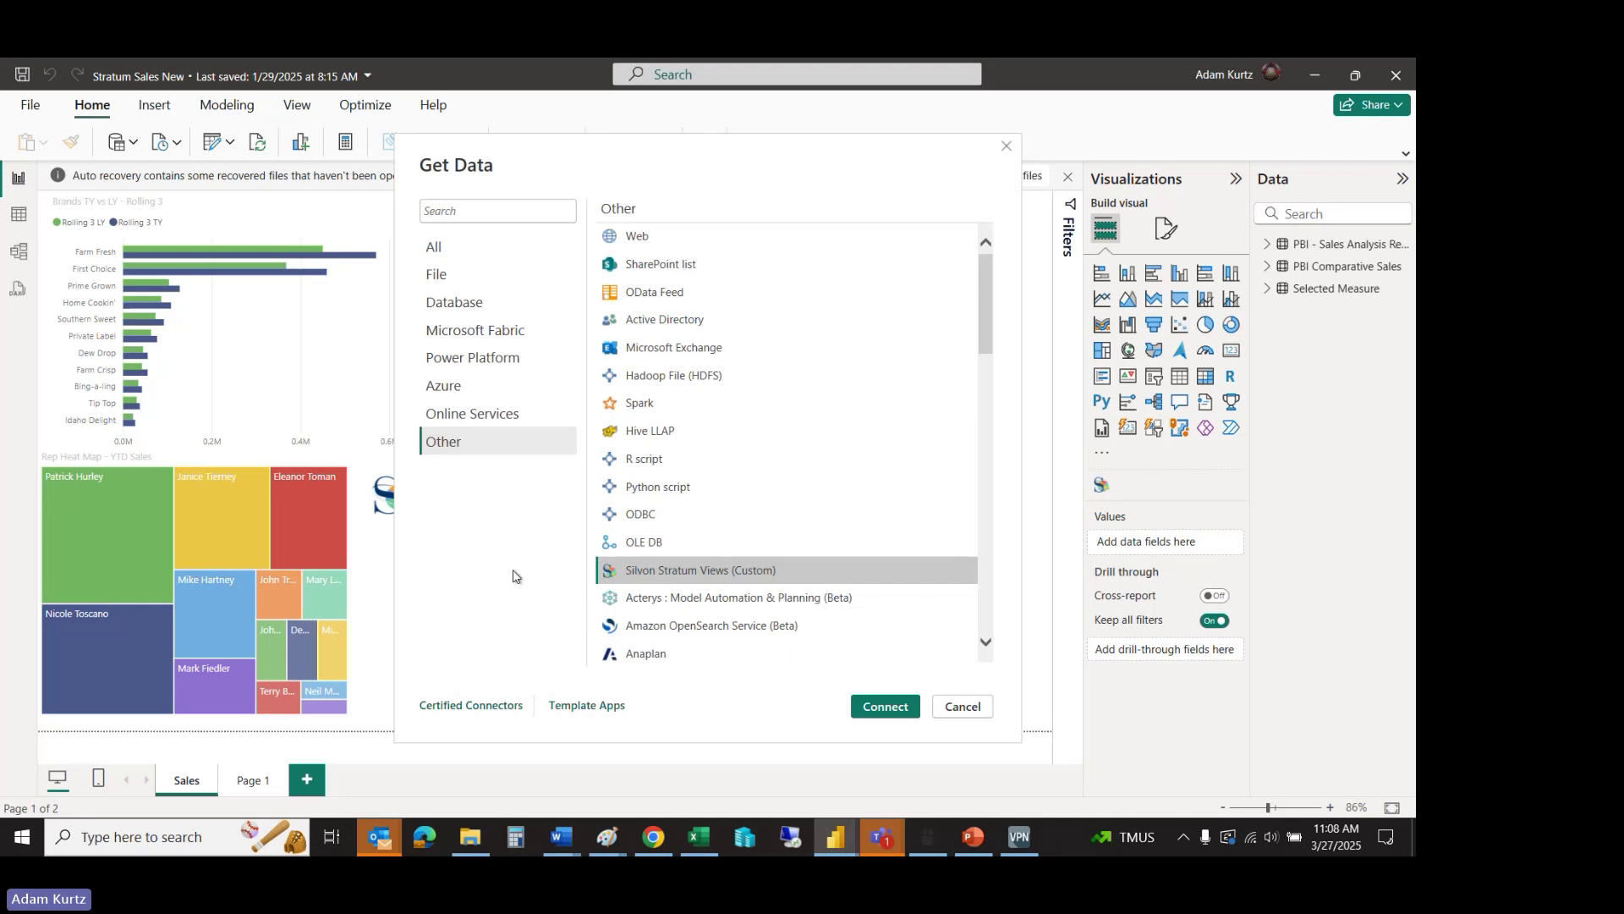
{"action": "left_click", "coordinate": [892, 709]}
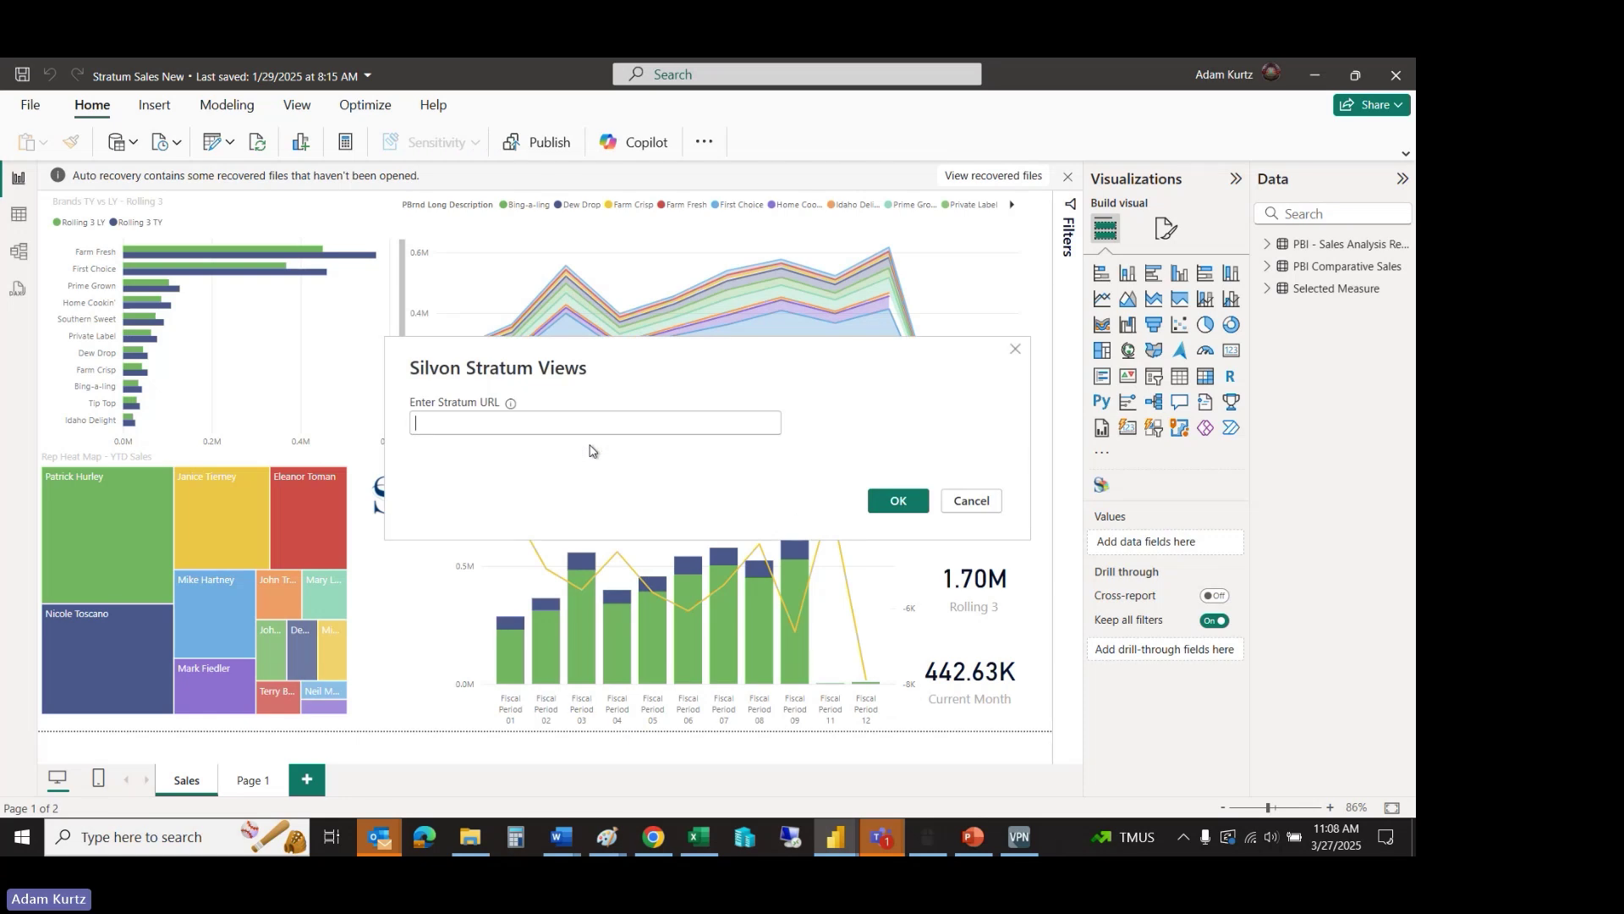
{"action": "left_click", "coordinate": [652, 839]}
{"action": "left_click", "coordinate": [285, 117]}
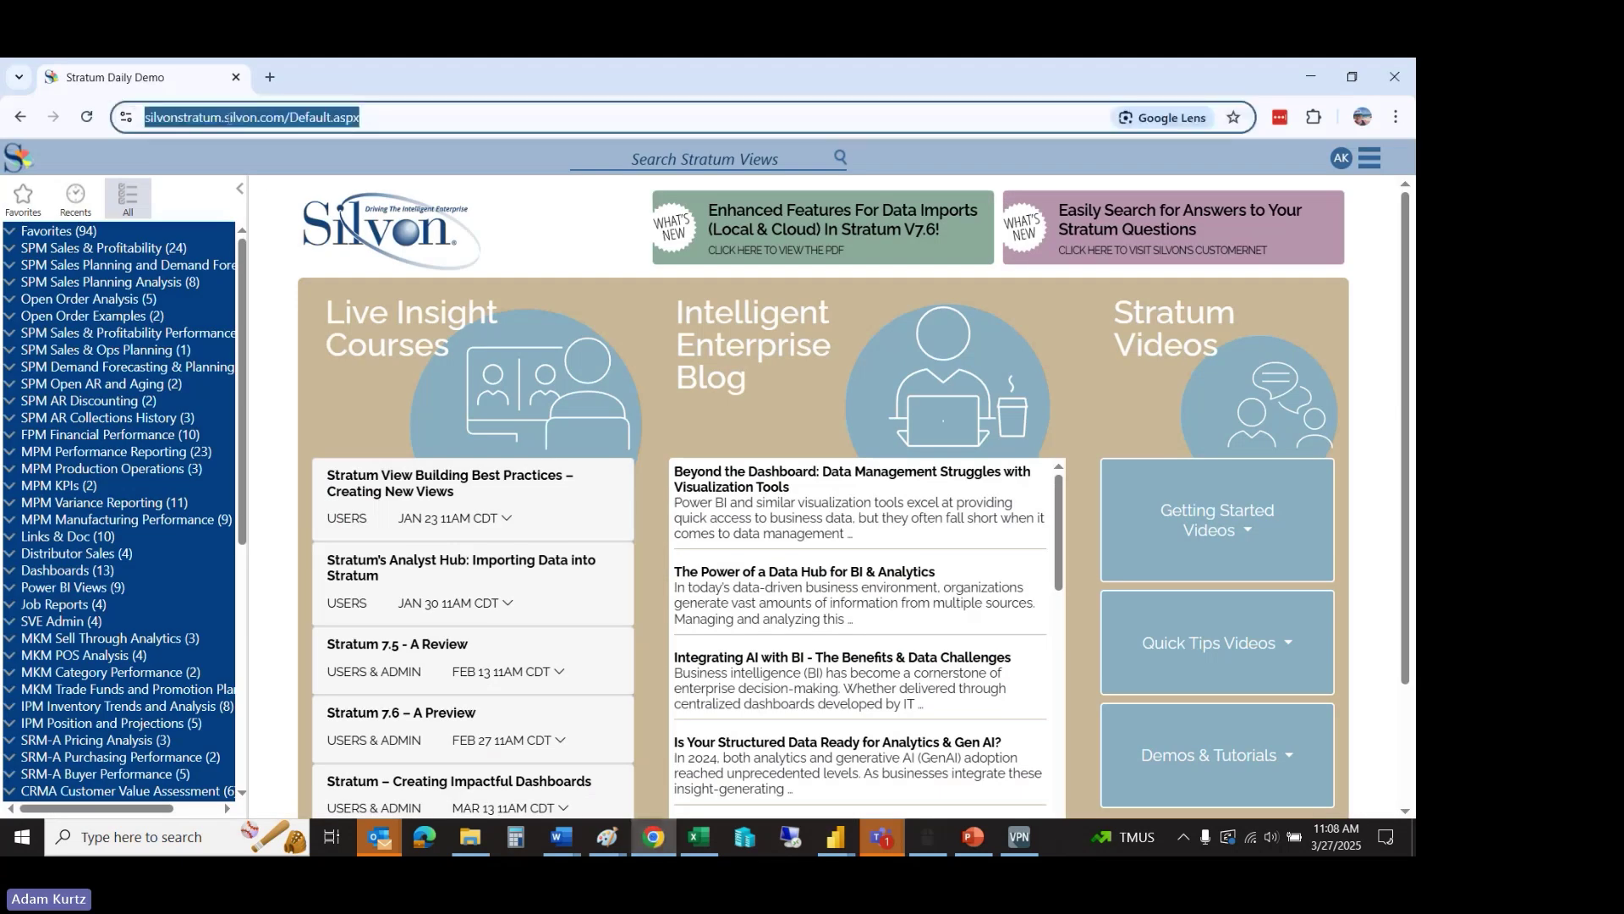
{"action": "left_click", "coordinate": [286, 117]}
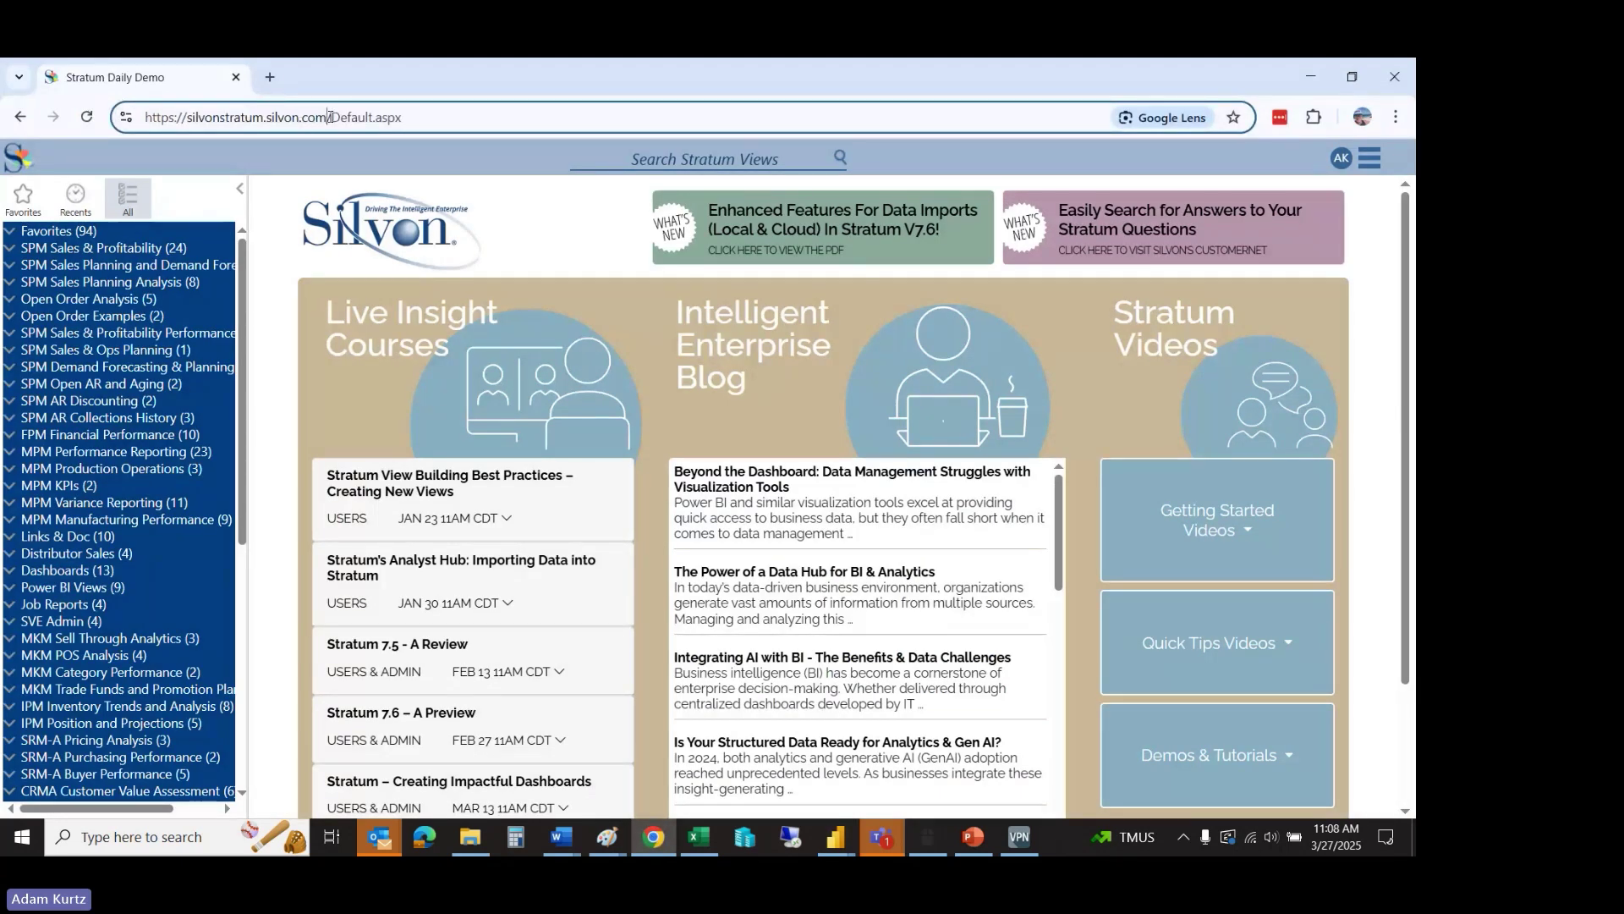
{"action": "left_click_drag", "start_coordinate": [330, 117], "coordinate": [131, 104]}
{"action": "key", "text": "ctrl+c"}
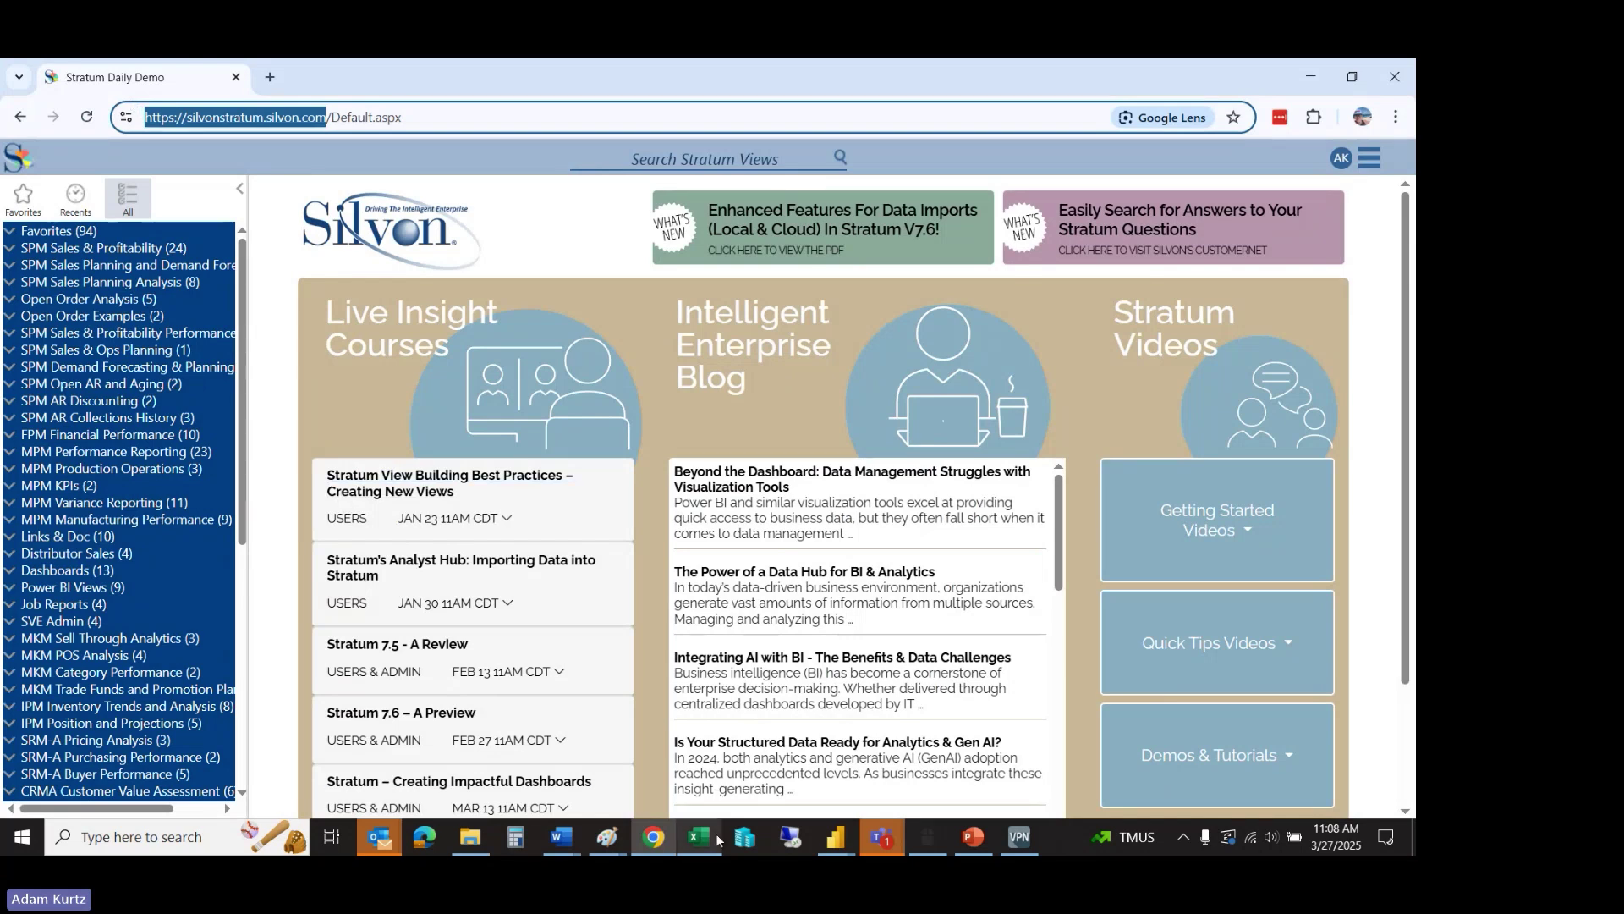
{"action": "left_click", "coordinate": [852, 847]}
{"action": "left_click", "coordinate": [761, 753]}
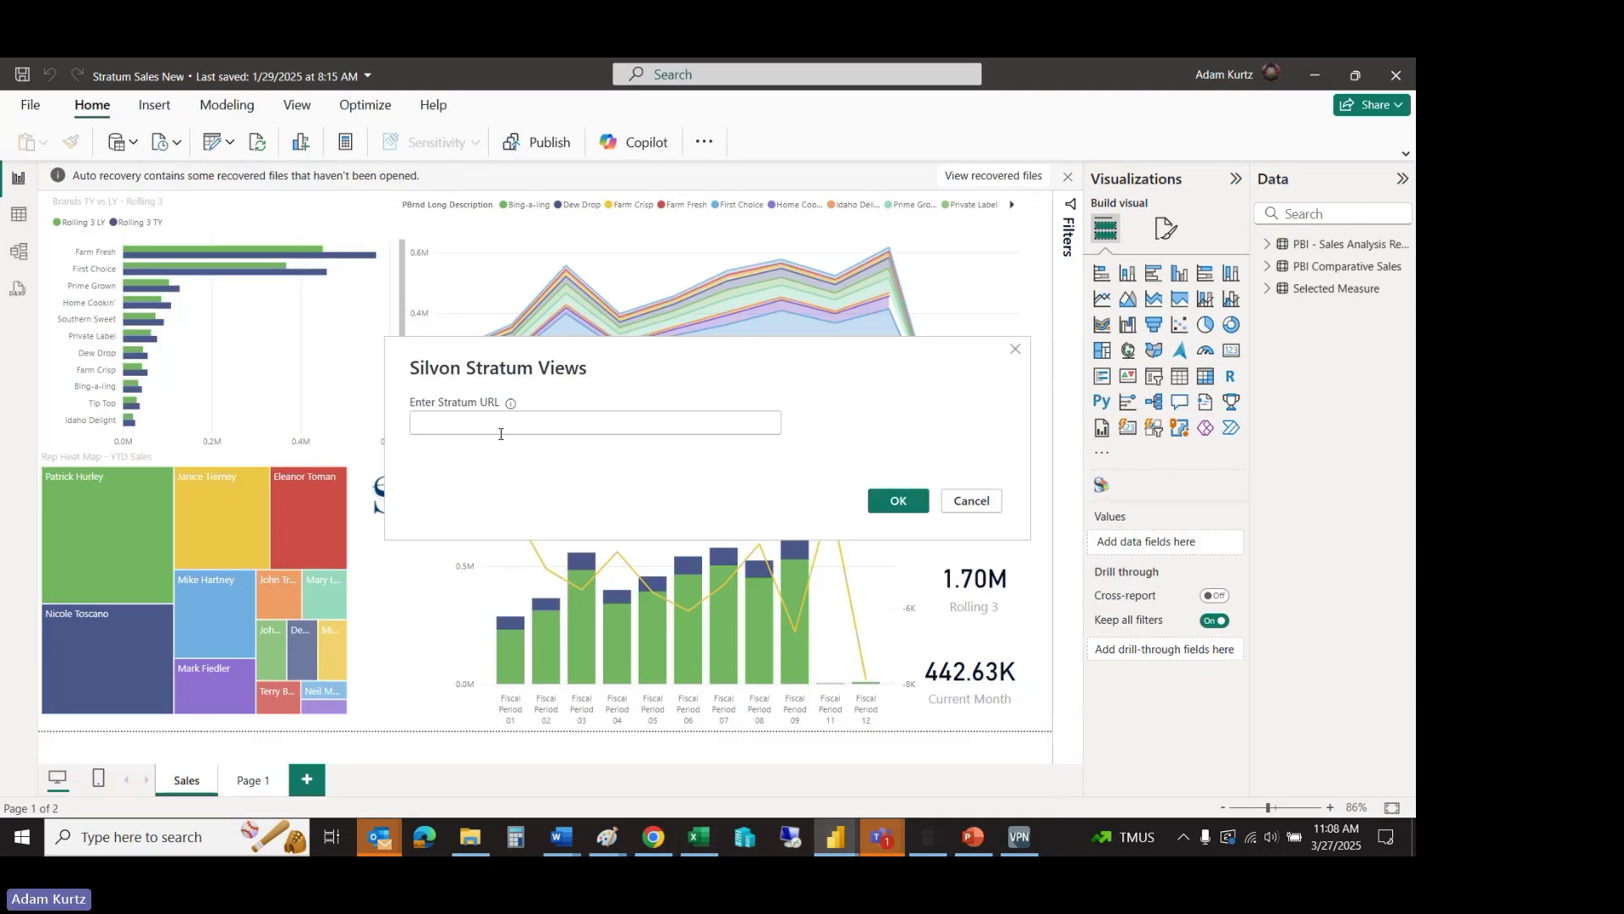
{"action": "left_click", "coordinate": [467, 422]}
{"action": "key", "text": "ctrl+v"}
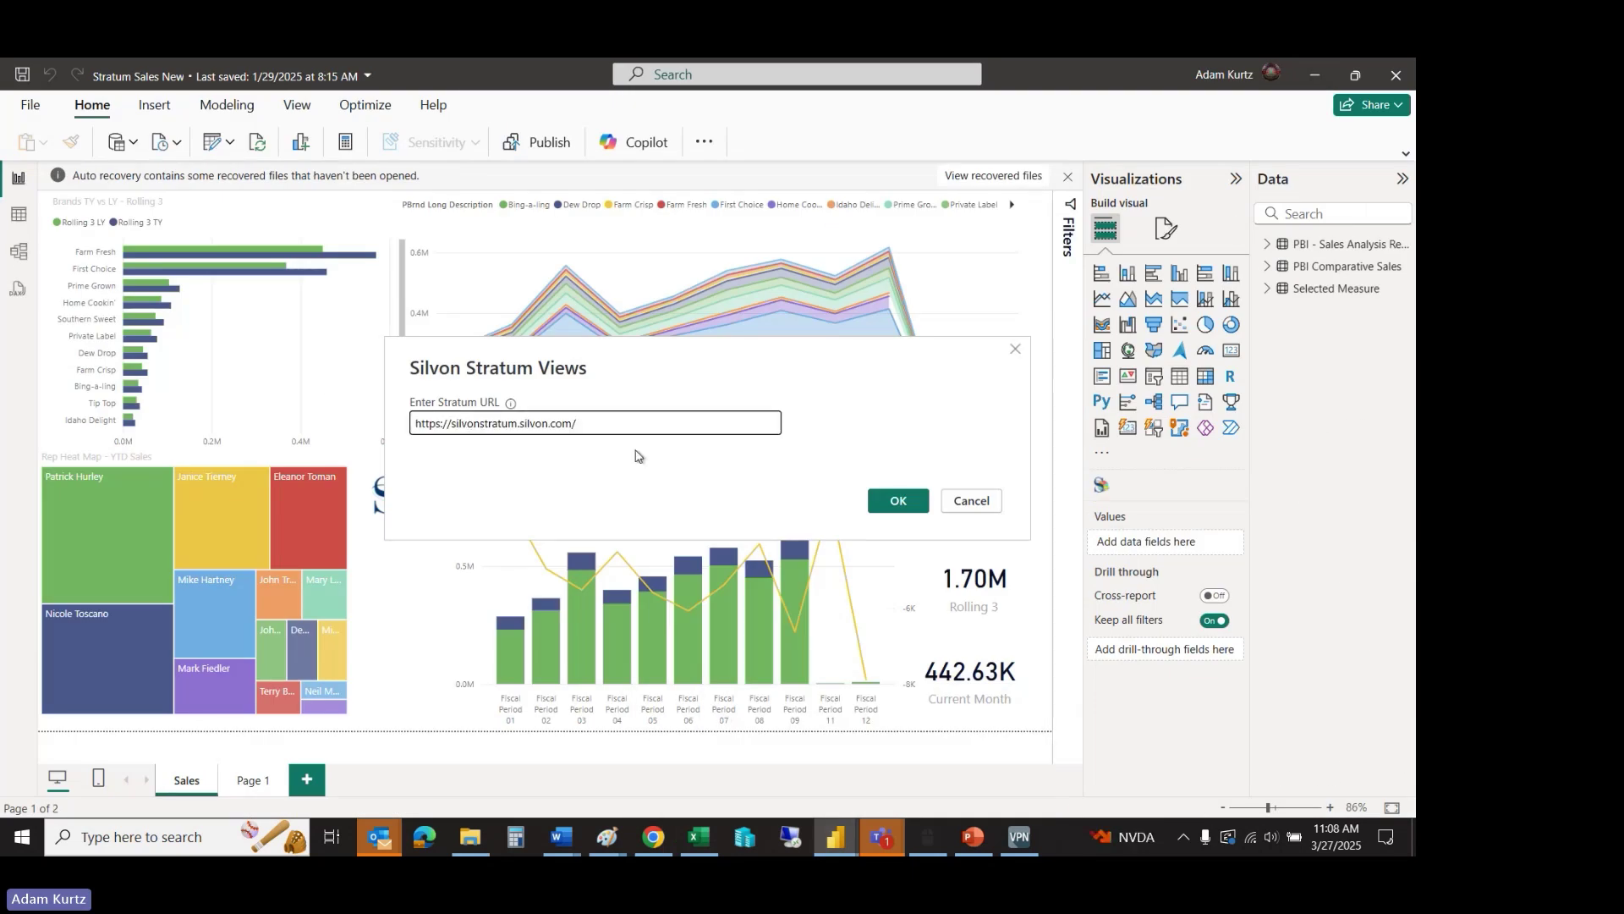
{"action": "key", "text": "Tab"}
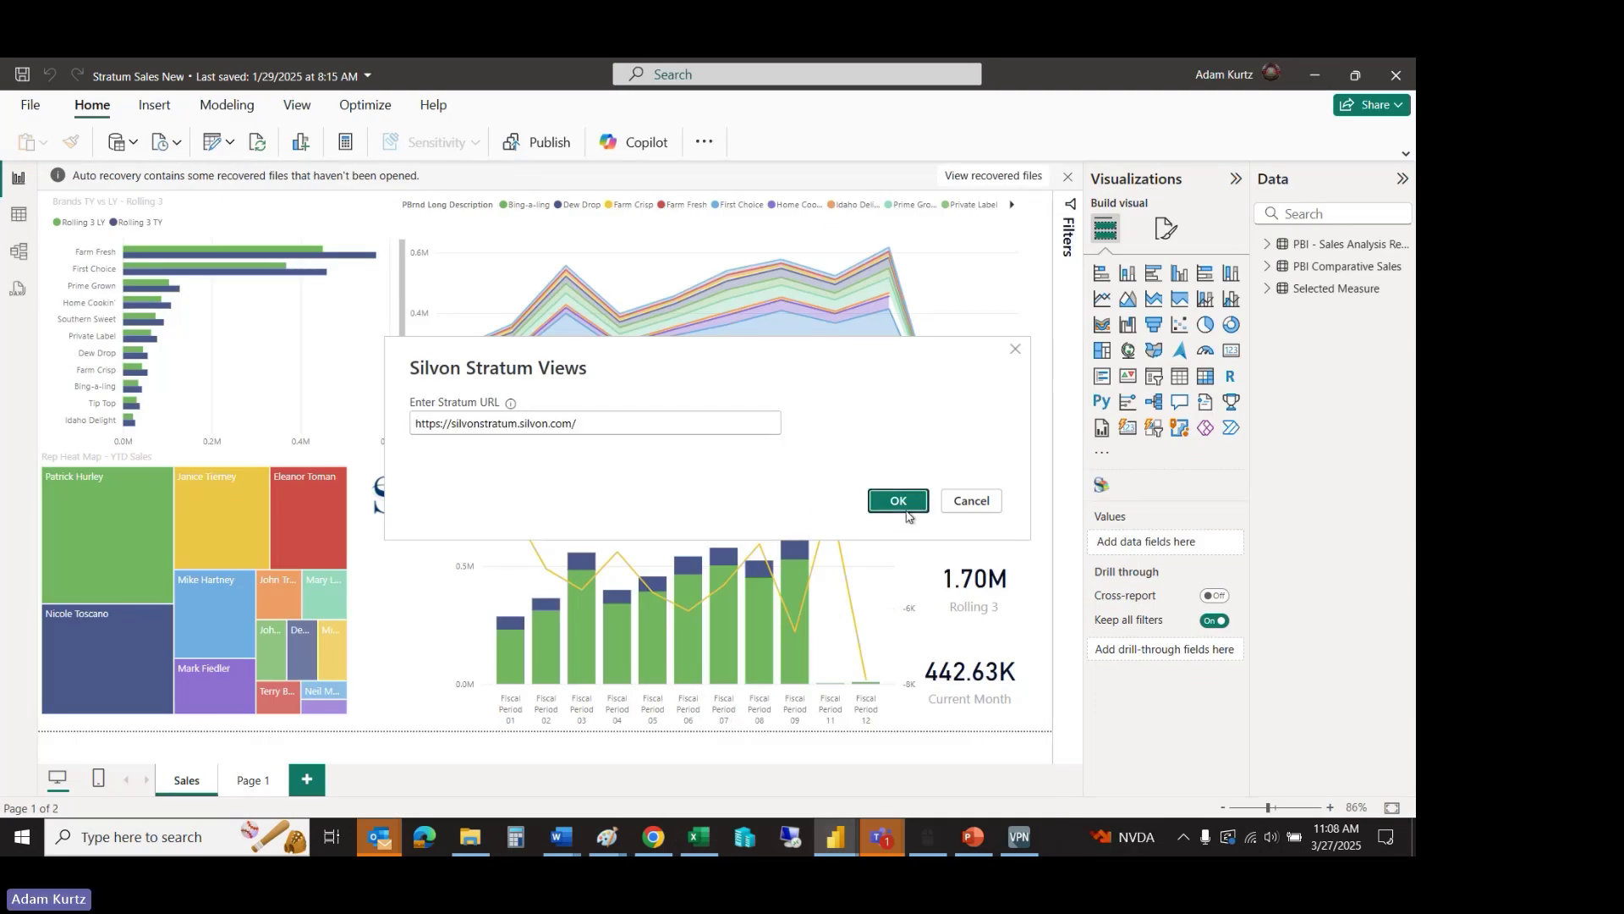
{"action": "left_click", "coordinate": [899, 501]}
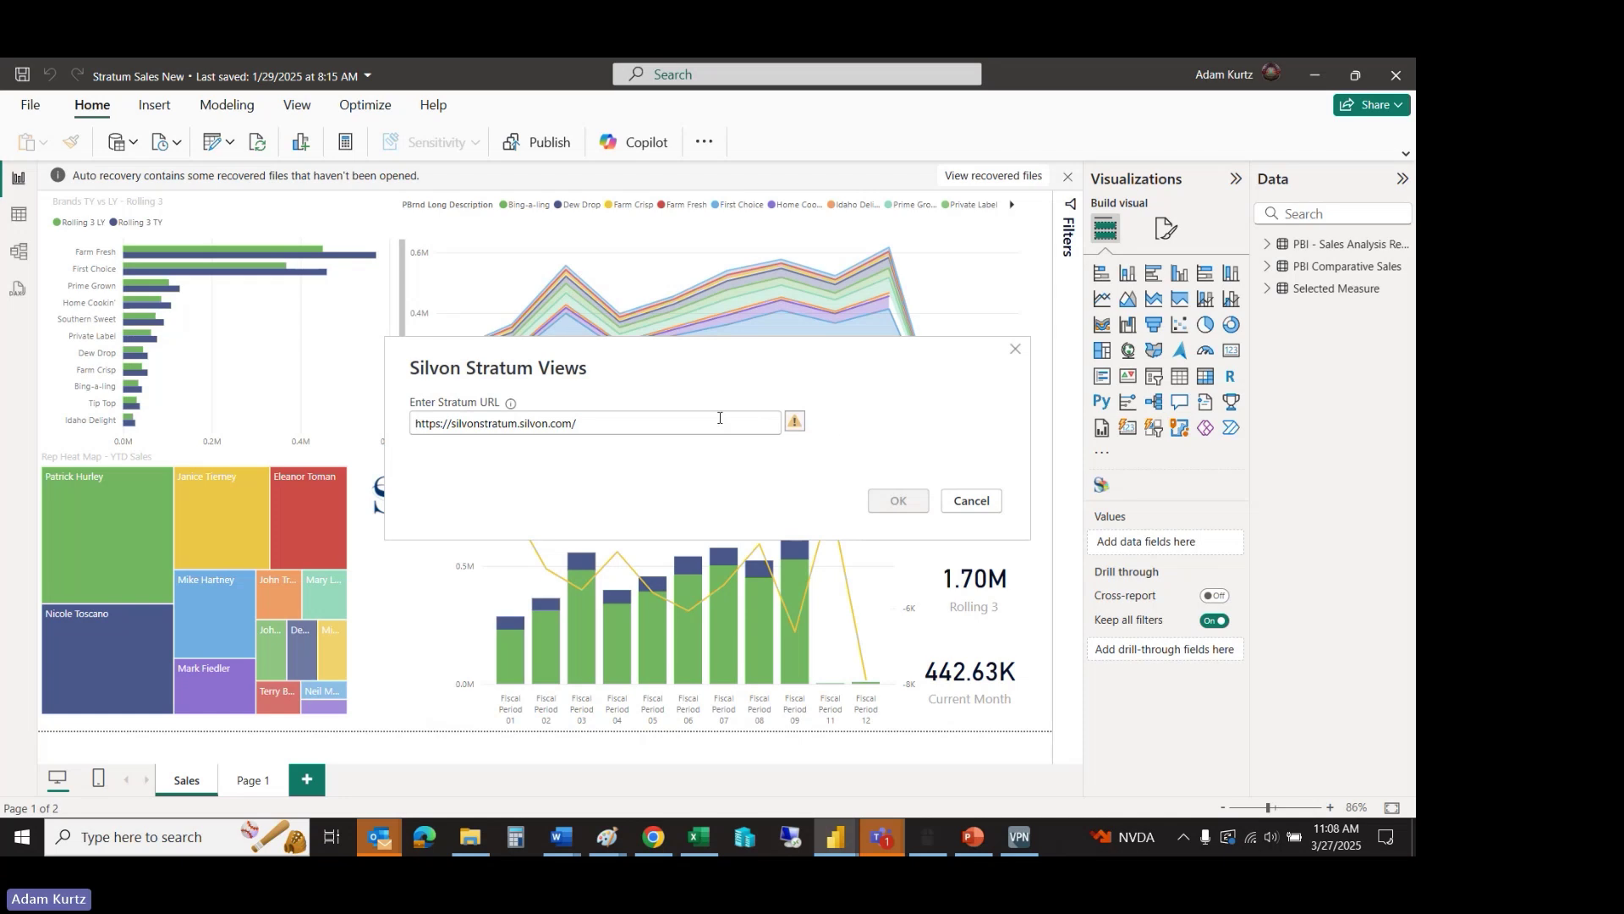
{"action": "key", "text": "Tab"}
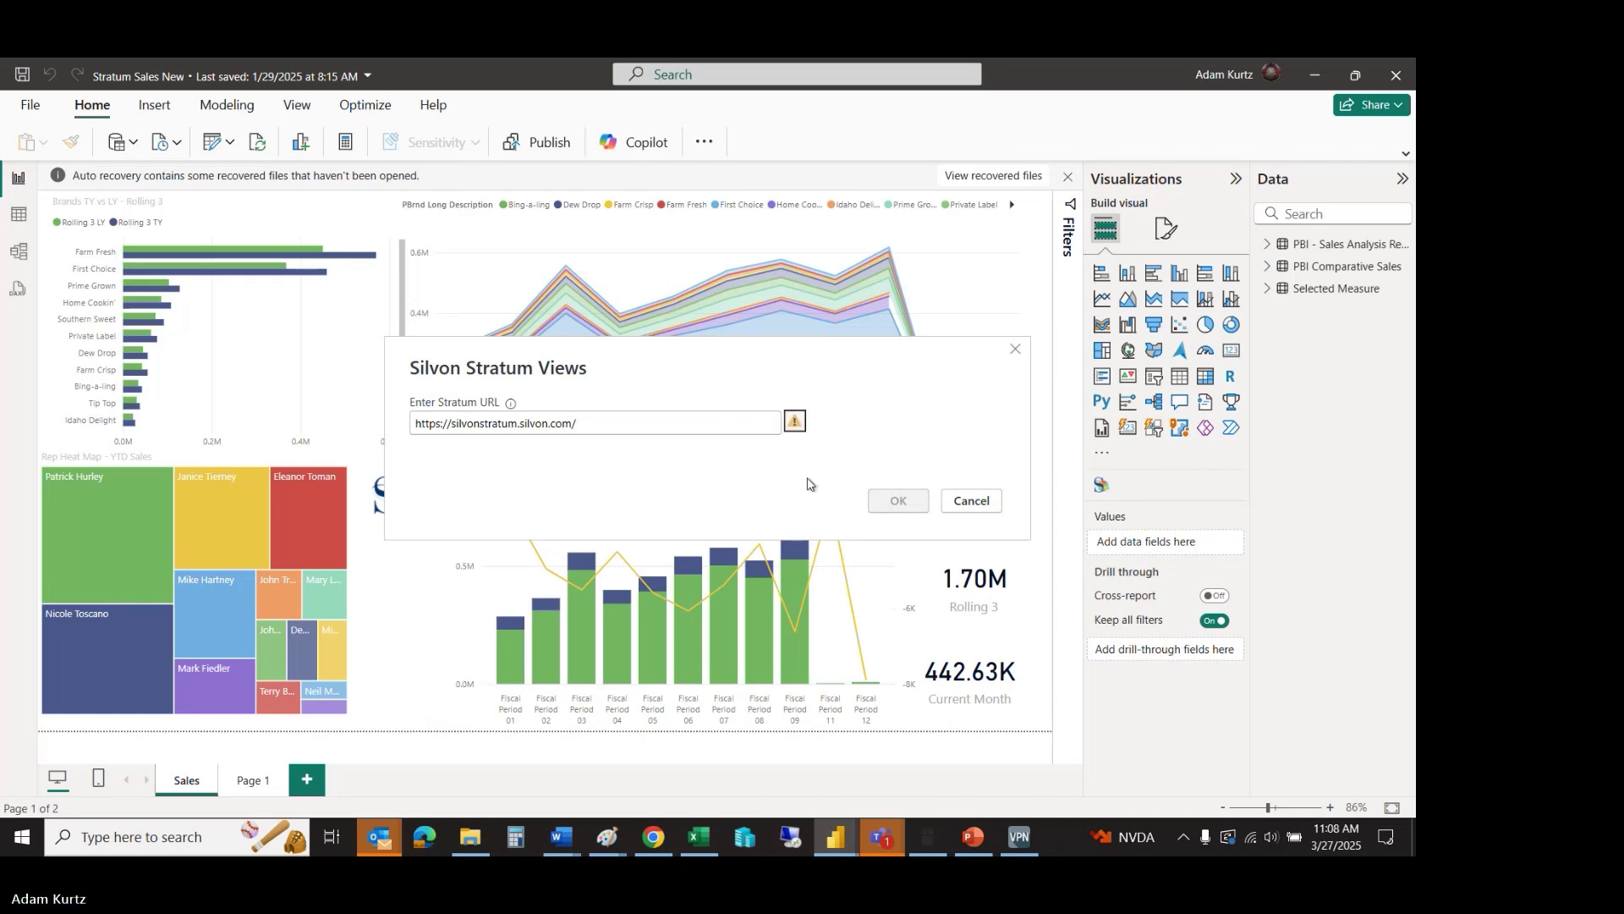
{"action": "left_click", "coordinate": [627, 420]}
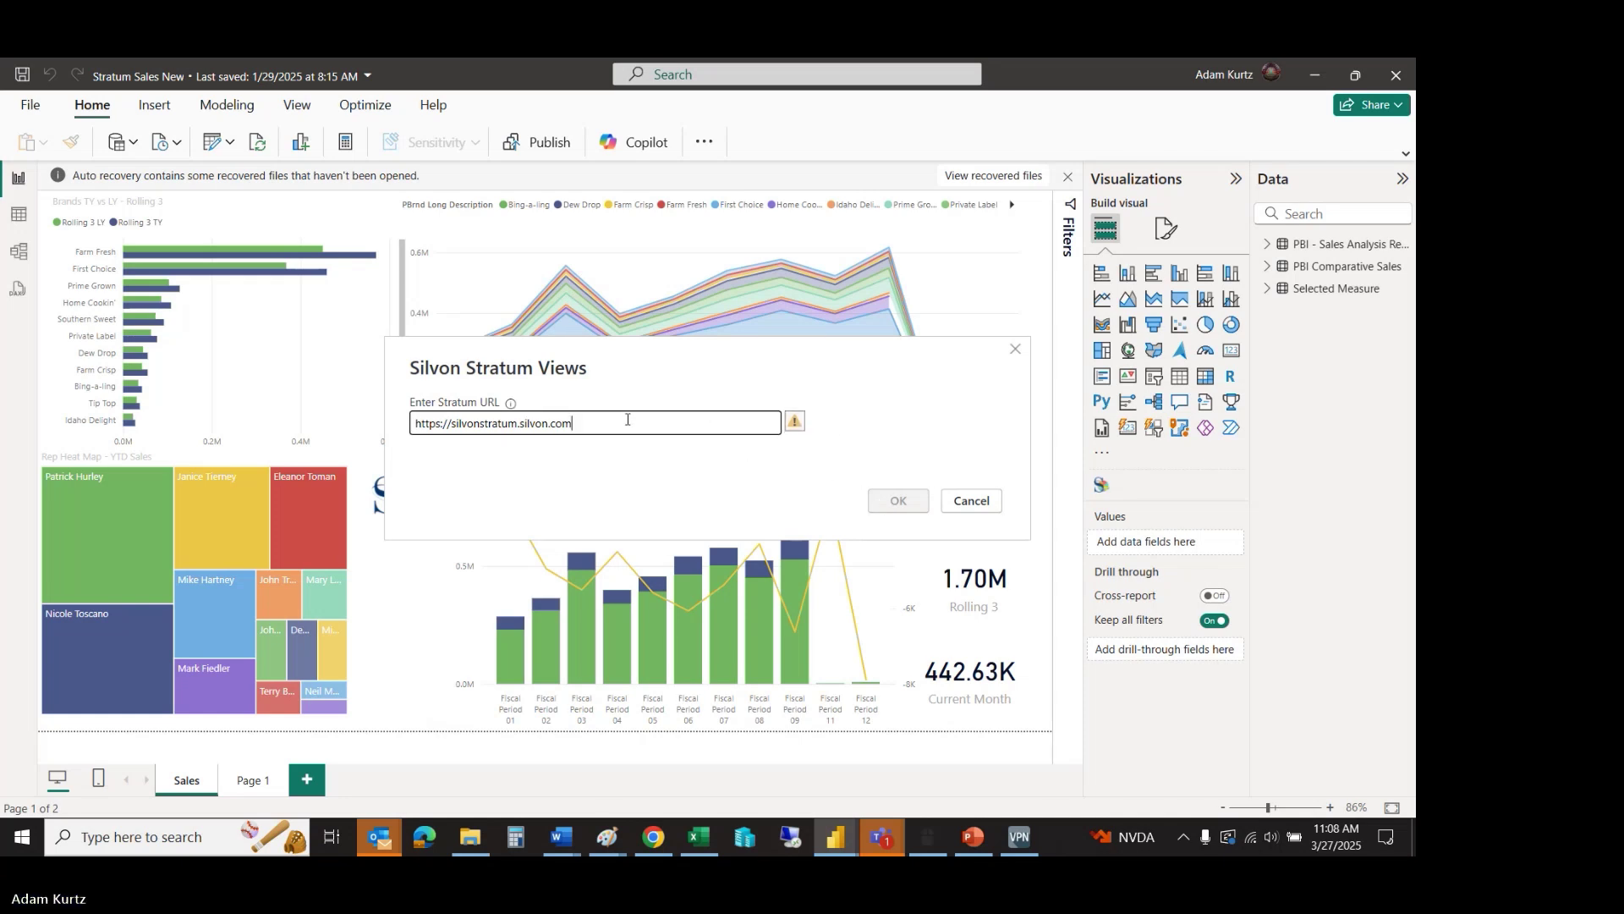
{"action": "key", "text": "BackSpace"}
{"action": "left_click", "coordinate": [905, 501]}
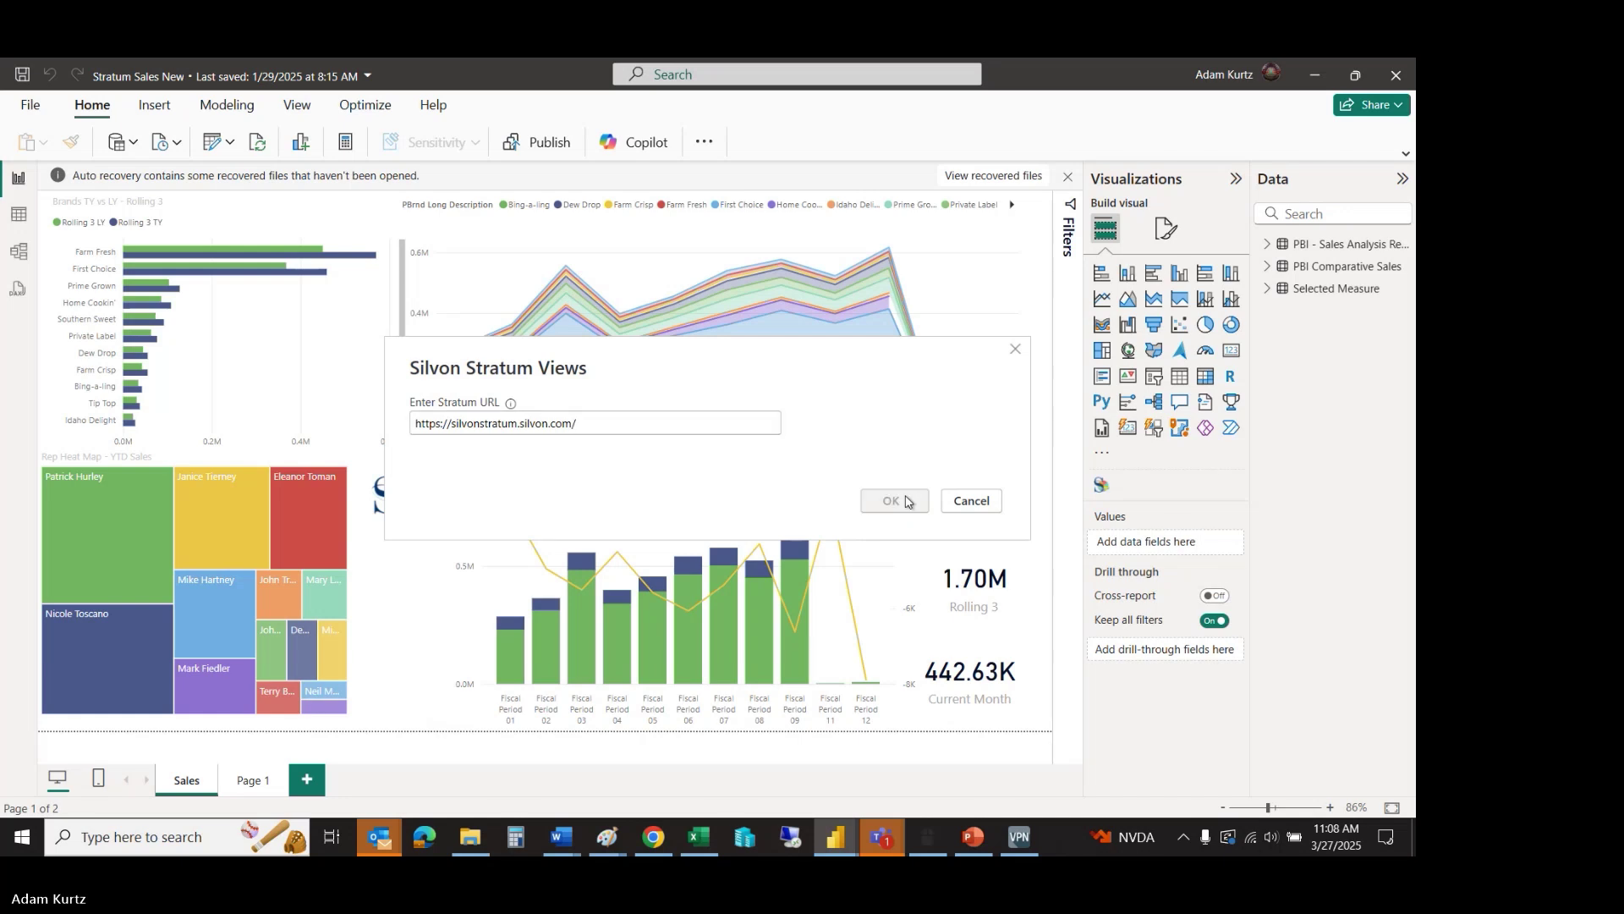
Search the Navigator for "pbi", select the PBI Comparative Sales table to preview its data, and cancel the import
{"action": "mouse_move", "coordinate": [816, 404]}
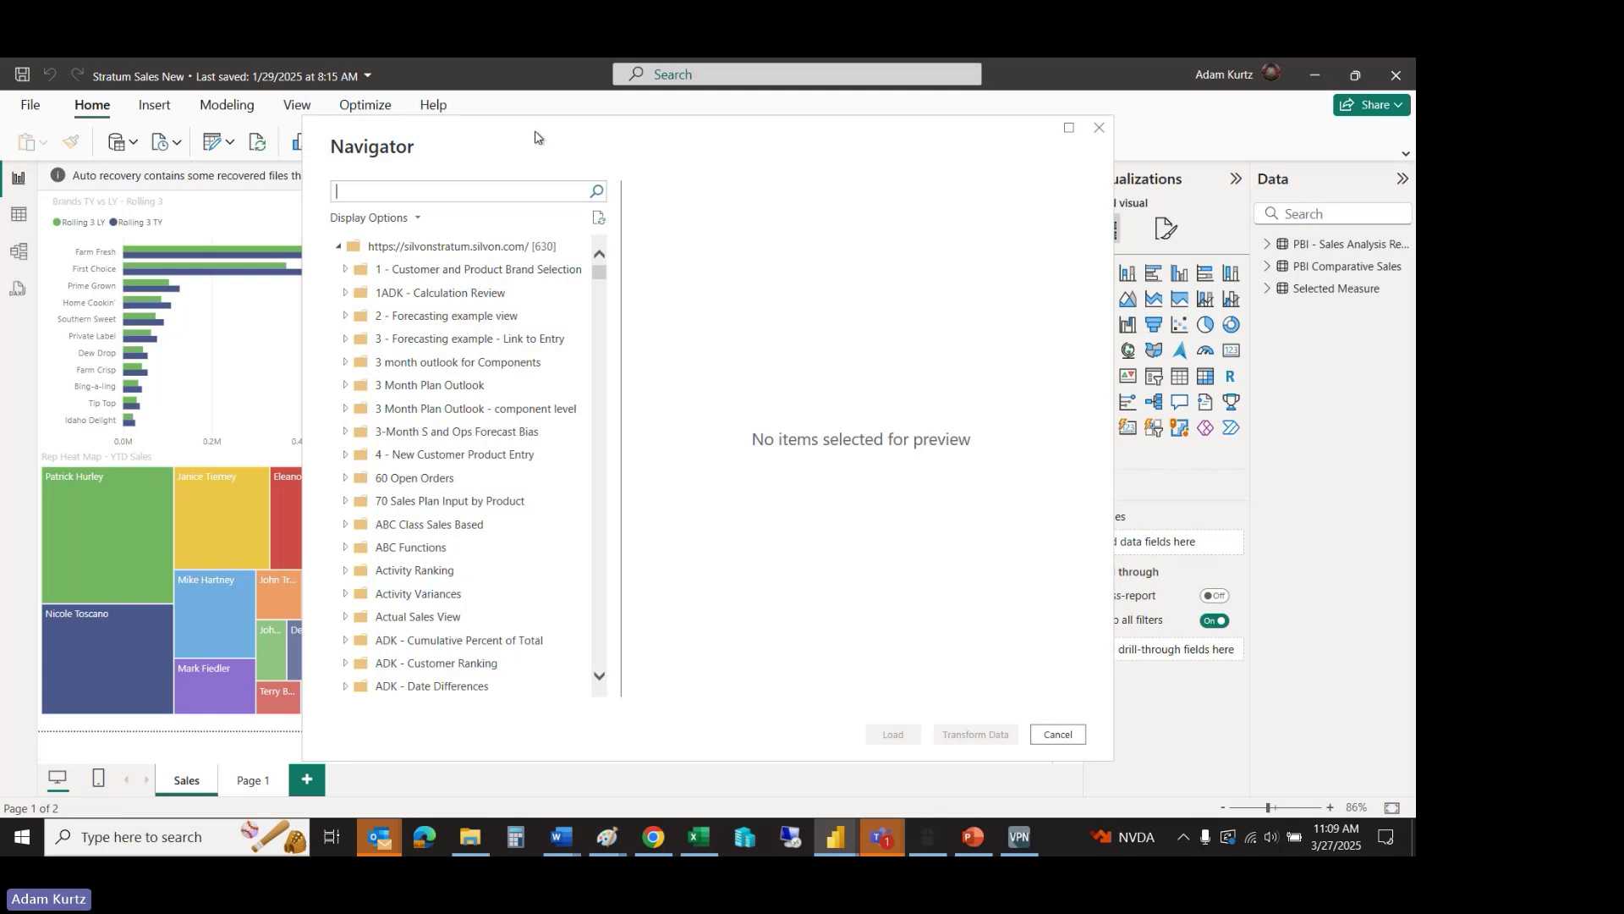
{"action": "mouse_move", "coordinate": [599, 273]}
{"action": "left_mouse_down"}
{"action": "mouse_move", "coordinate": [598, 329]}
{"action": "mouse_move", "coordinate": [604, 272]}
{"action": "left_mouse_up"}
{"action": "left_click", "coordinate": [470, 191]}
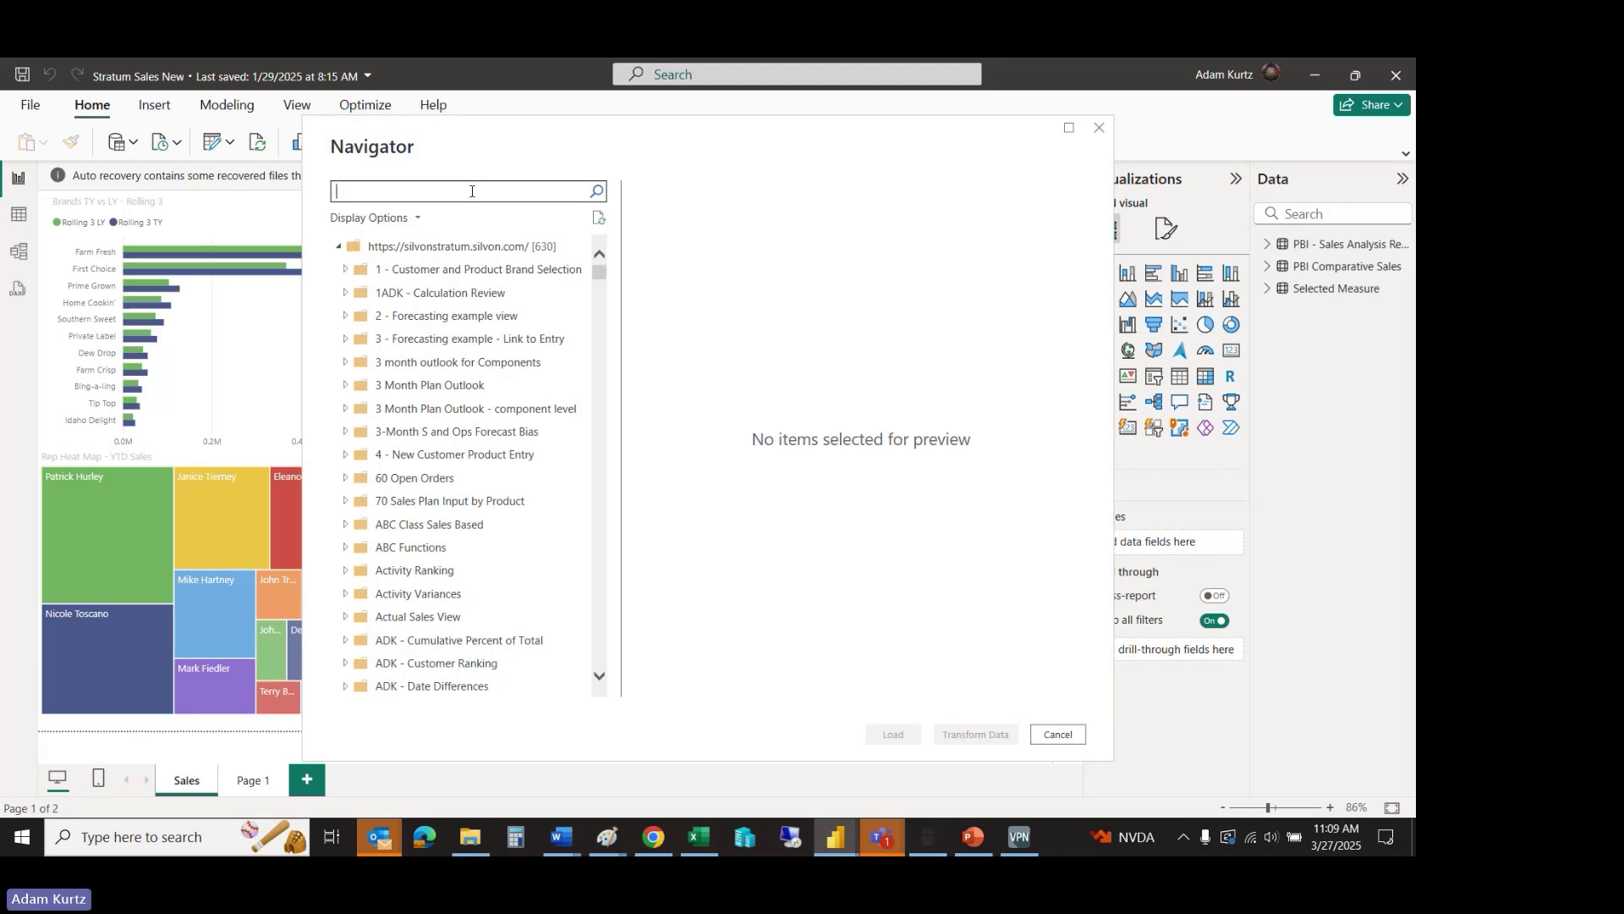
{"action": "type", "text": "pbi"}
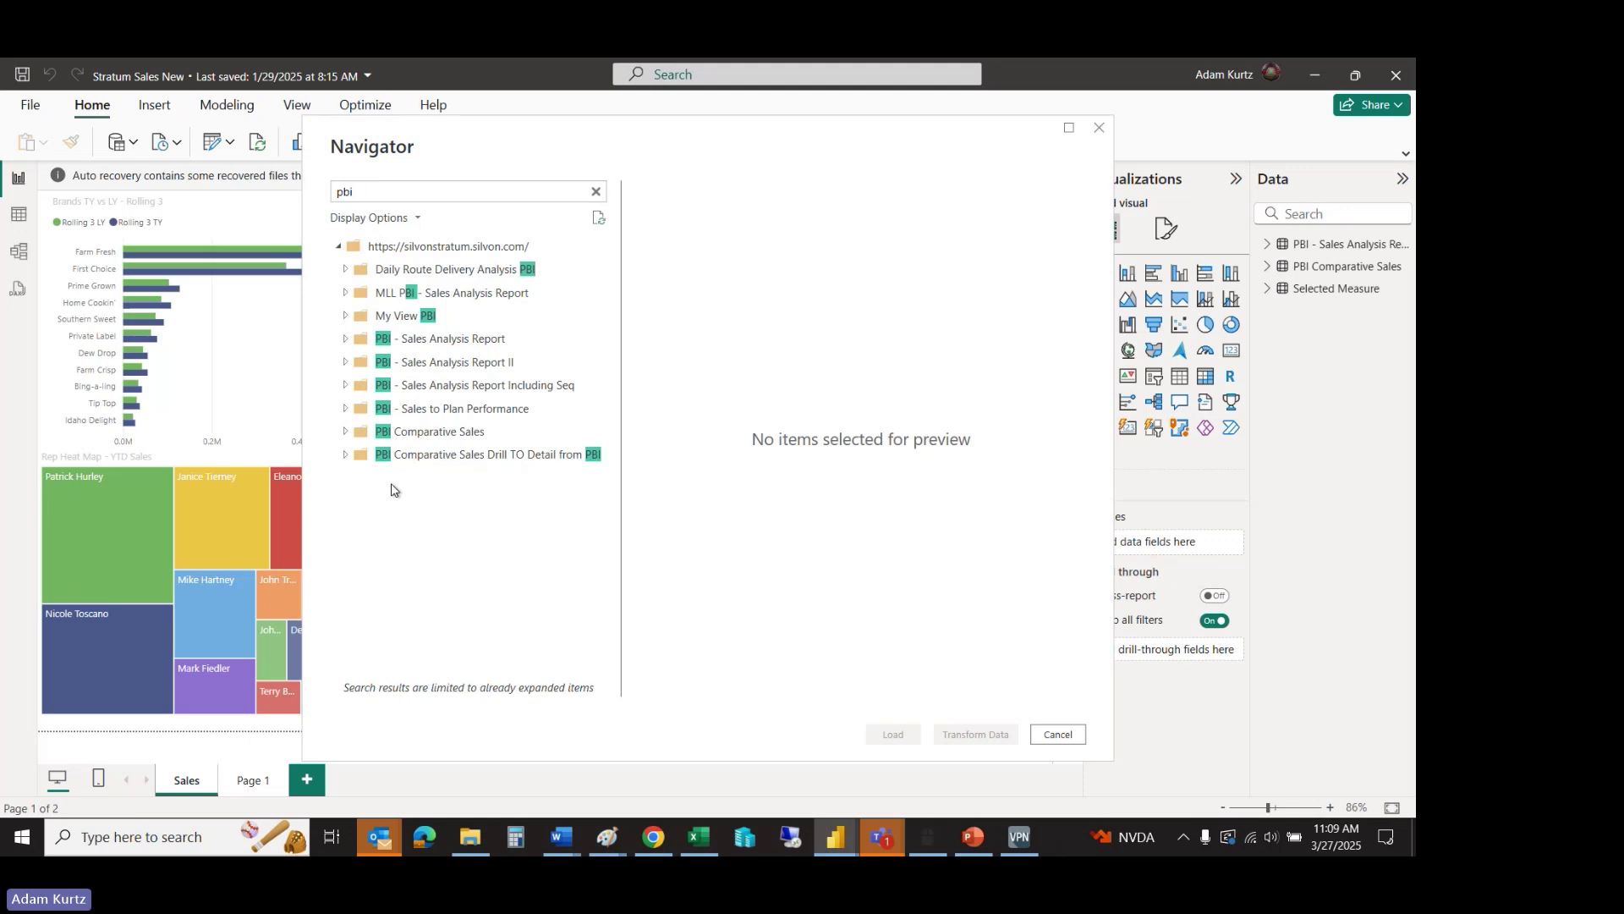
{"action": "left_click", "coordinate": [344, 432]}
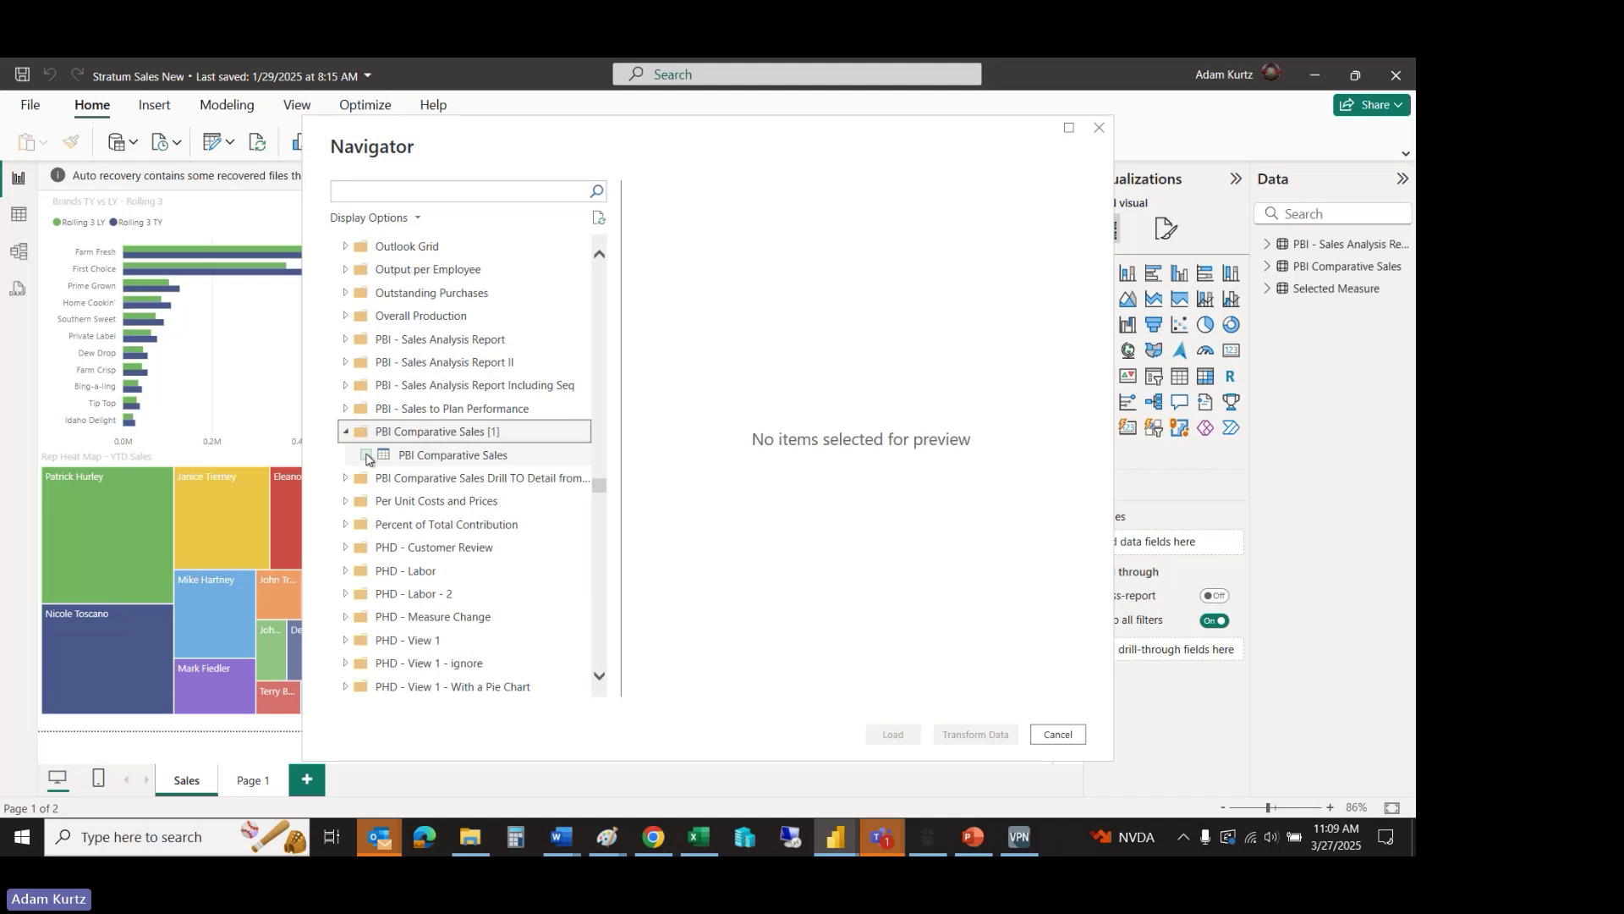
{"action": "left_click", "coordinate": [367, 455]}
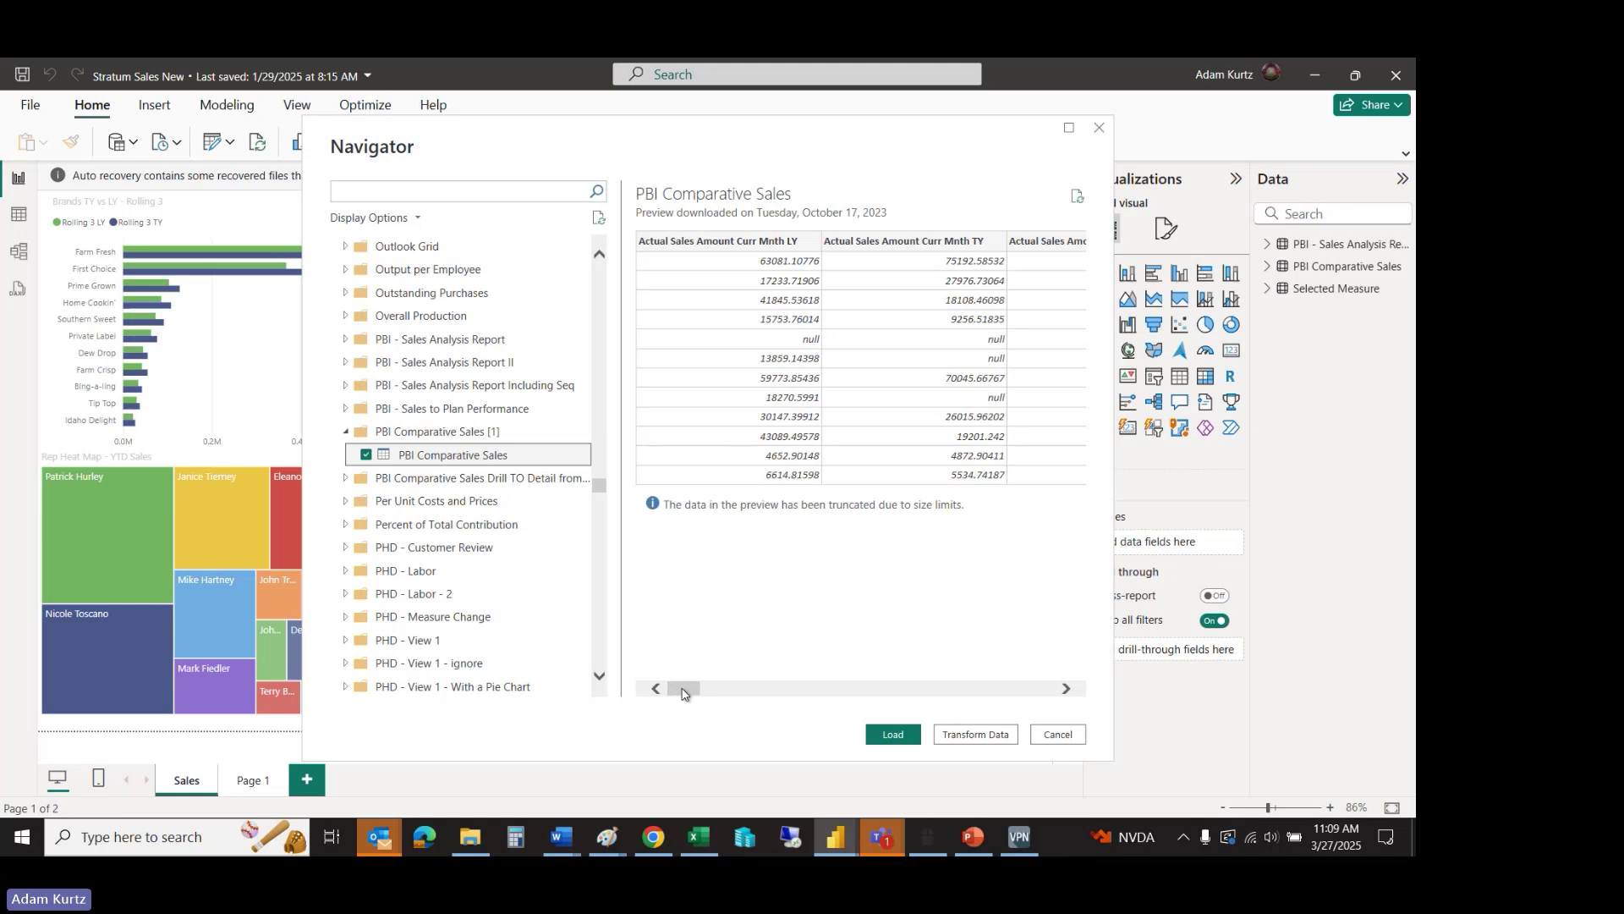
{"action": "mouse_move", "coordinate": [682, 694]}
{"action": "left_mouse_down"}
{"action": "mouse_move", "coordinate": [750, 677]}
{"action": "mouse_move", "coordinate": [1045, 682]}
{"action": "mouse_move", "coordinate": [660, 677]}
{"action": "left_mouse_up"}
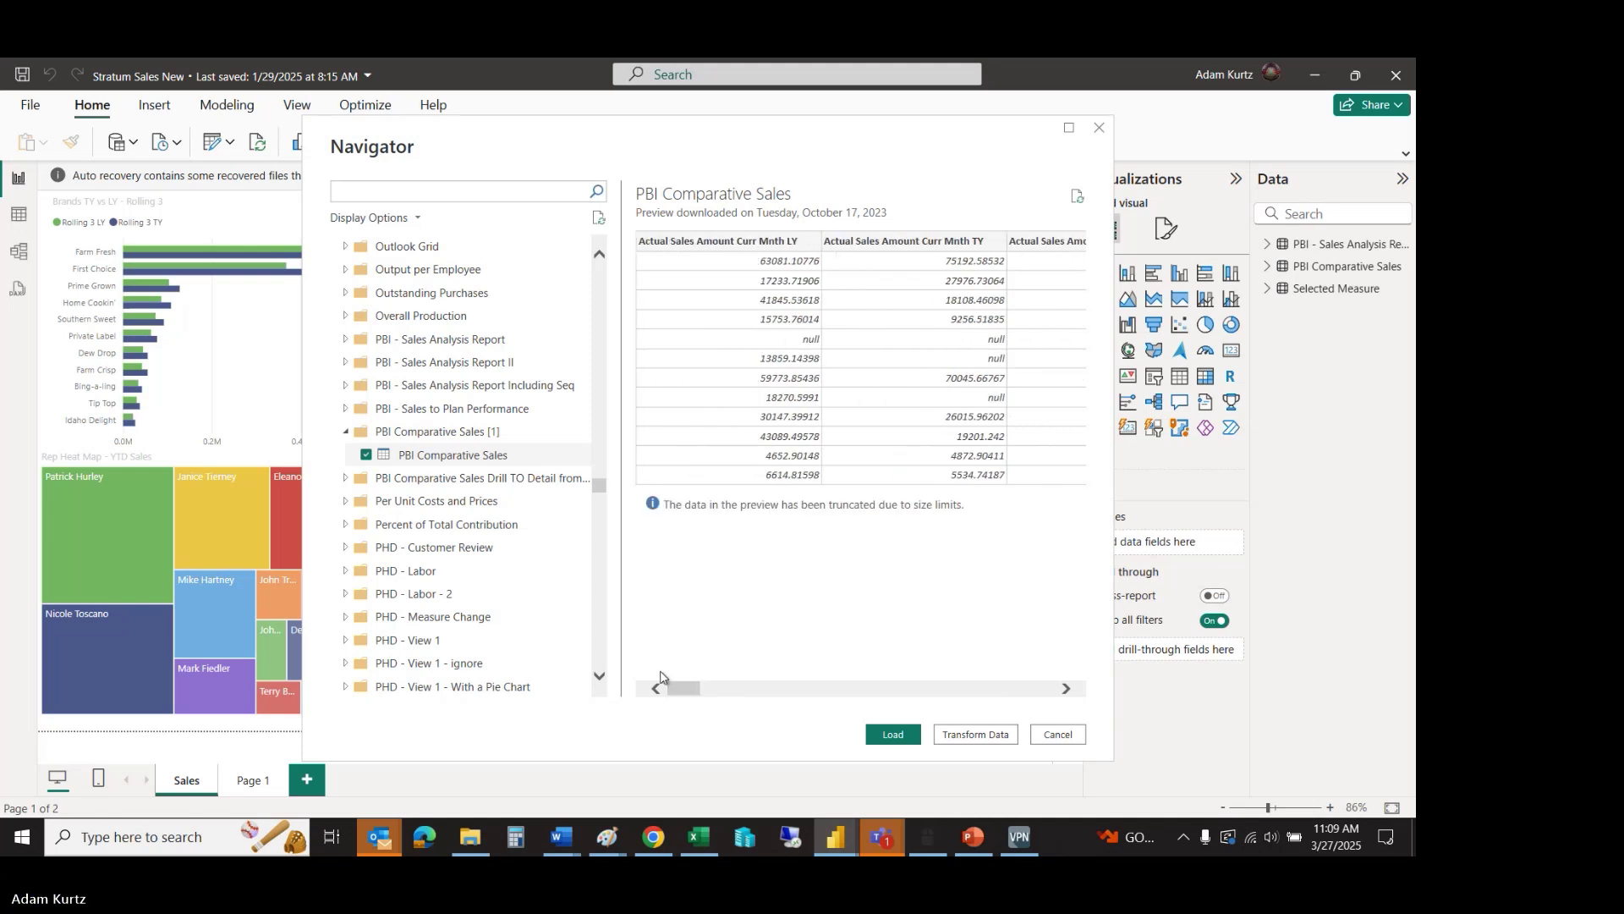
{"action": "left_click", "coordinate": [1058, 735]}
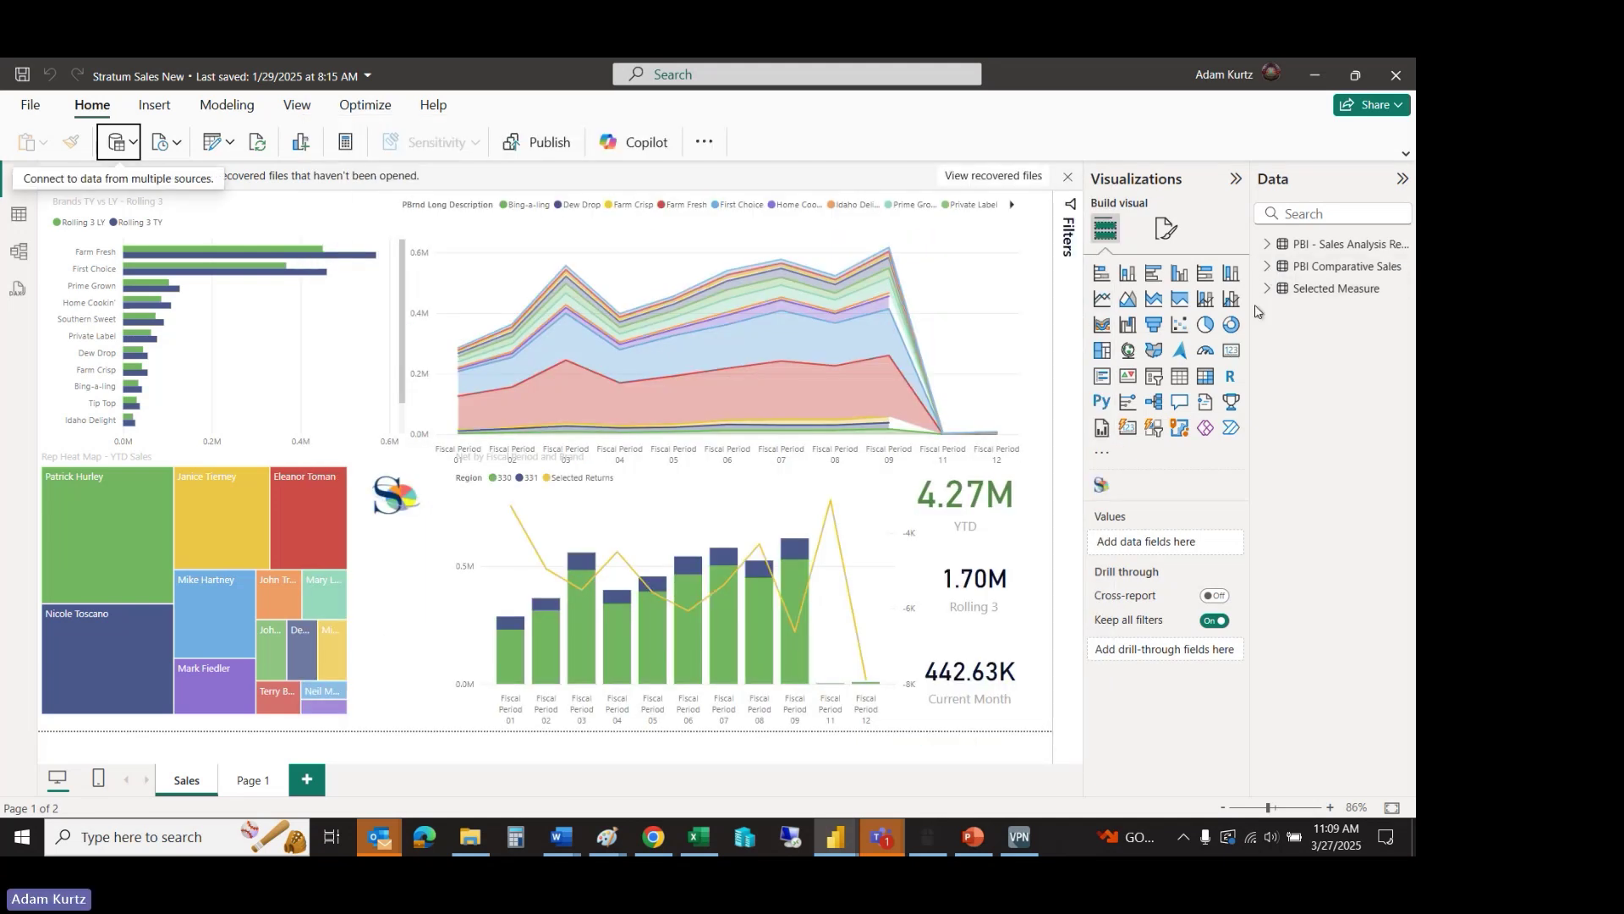
Widen the Data pane and expand the PBI Comparative Sales table to examine its fields
{"action": "left_click_drag", "start_coordinate": [1252, 306], "coordinate": [1121, 302]}
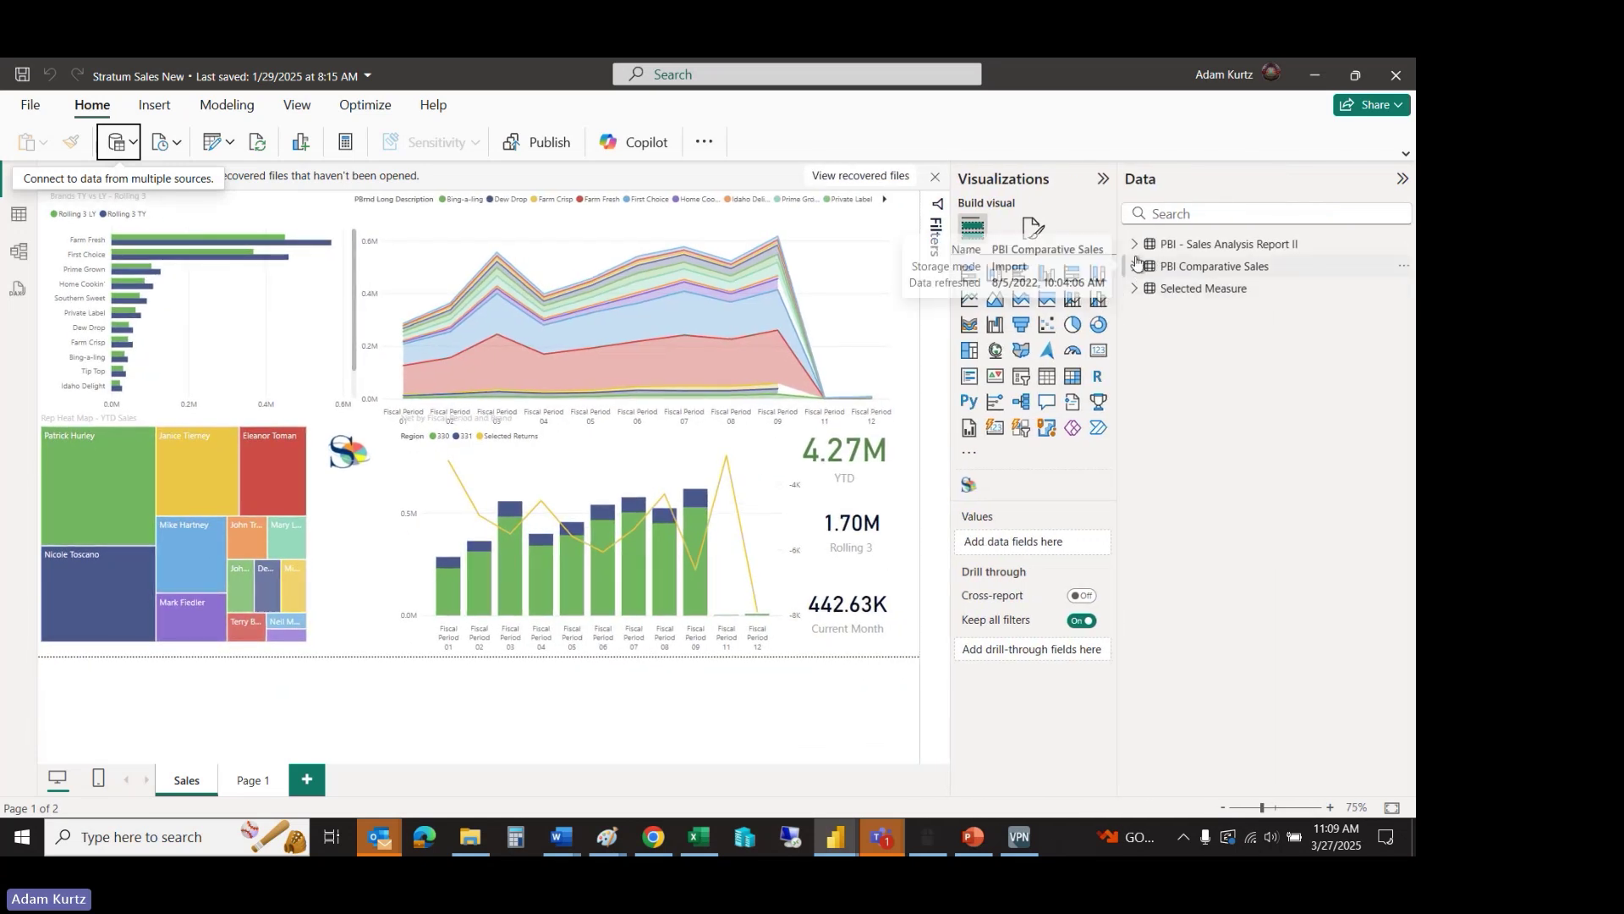
{"action": "left_click", "coordinate": [1137, 267]}
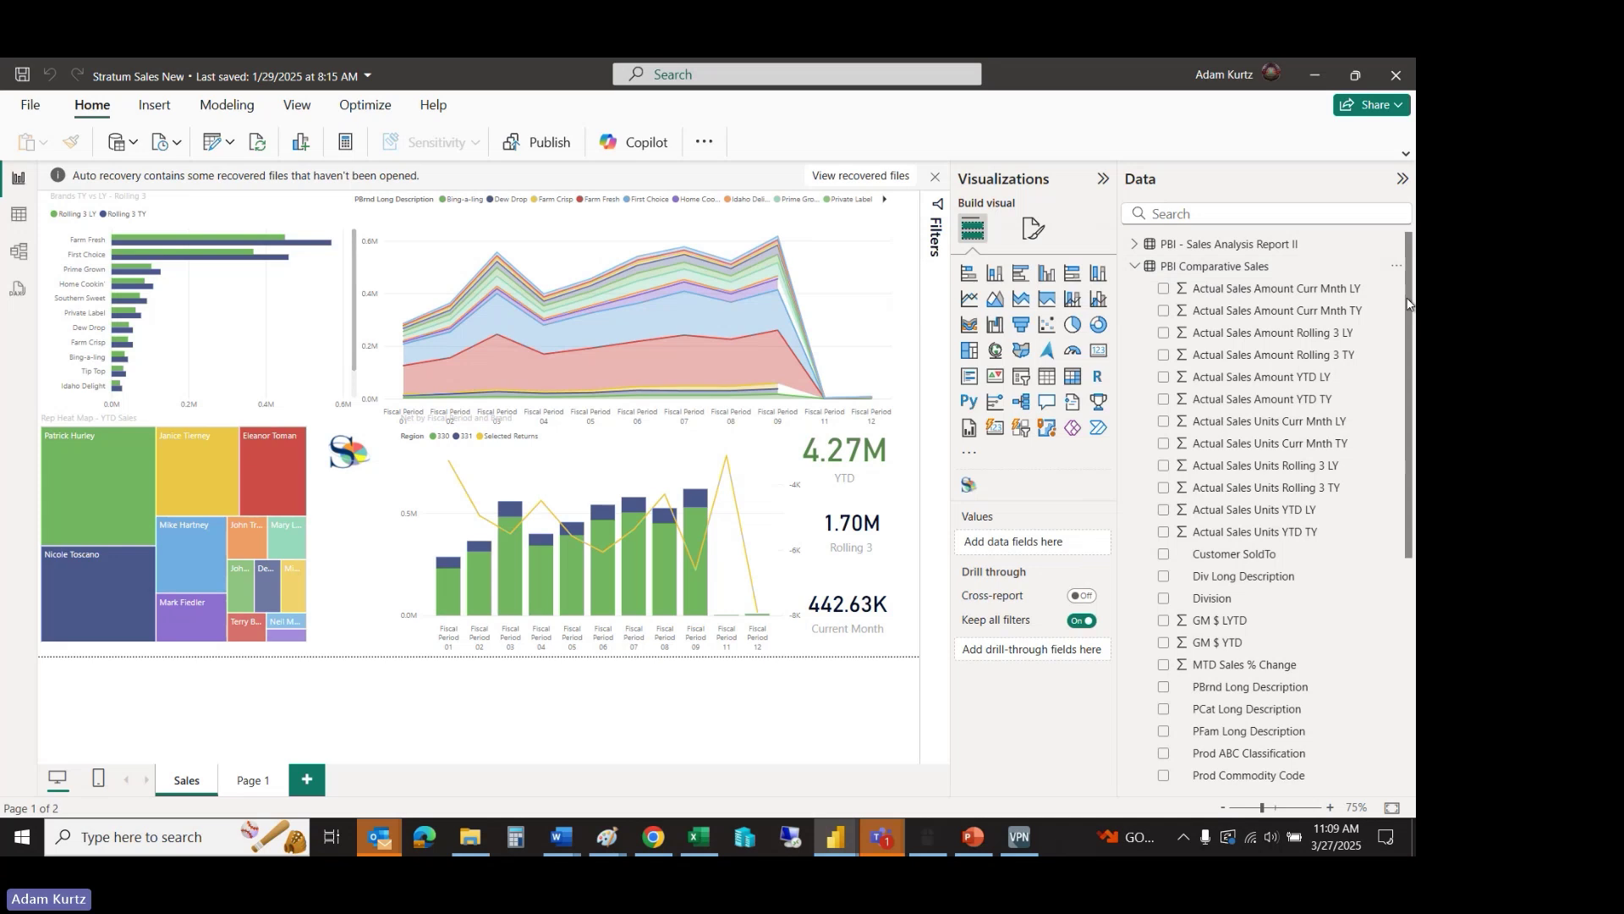
{"action": "left_click_drag", "start_coordinate": [1408, 303], "coordinate": [1384, 515]}
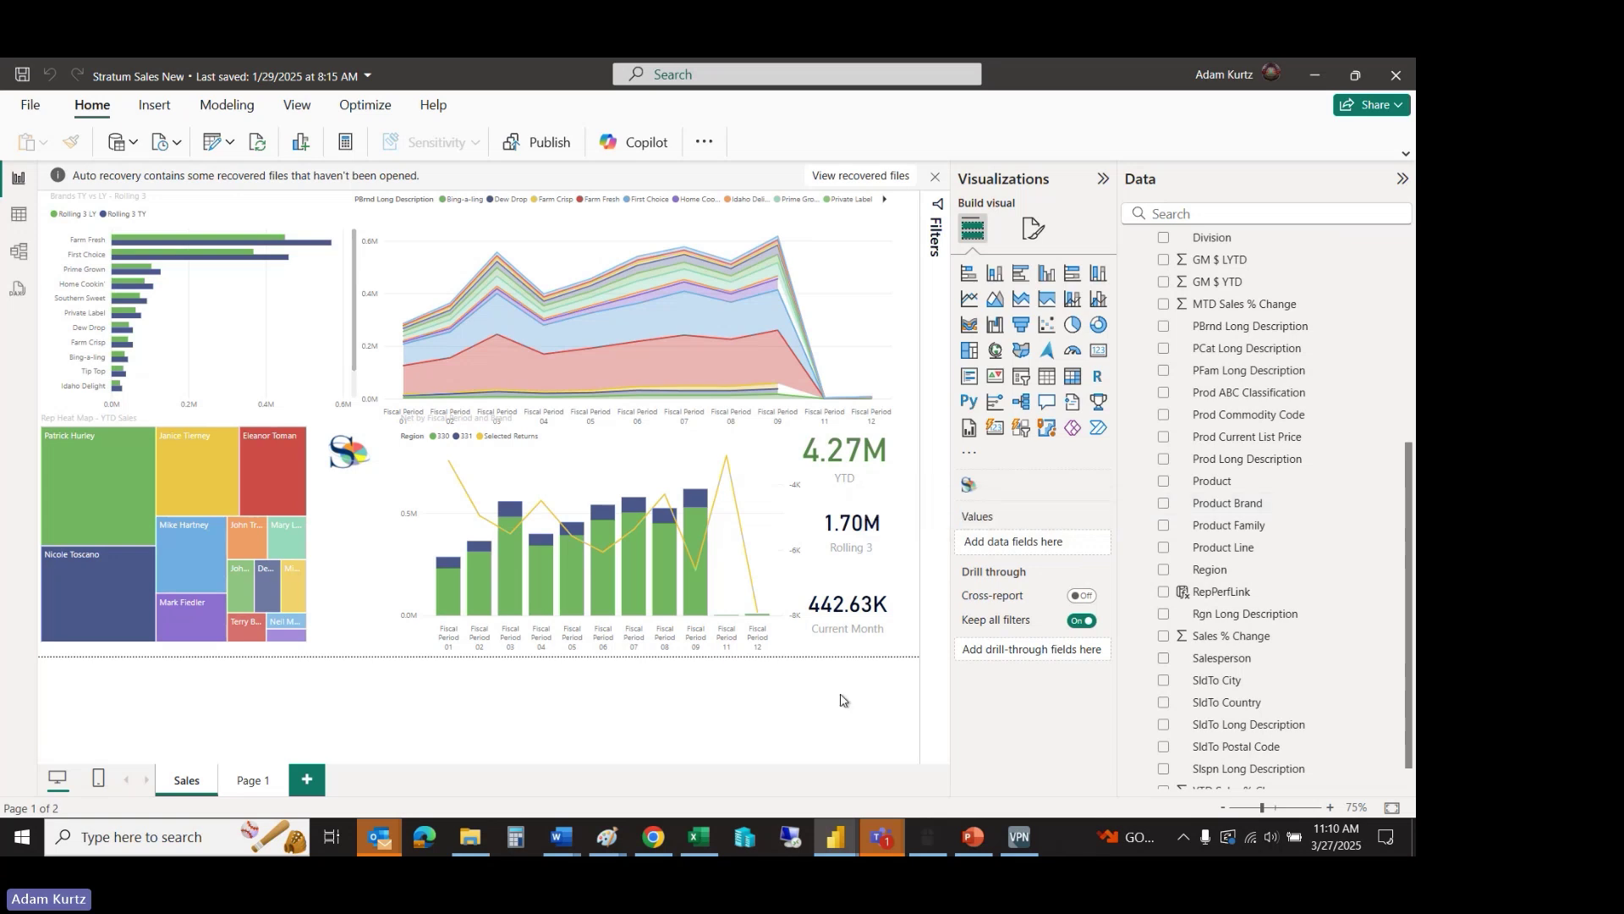
Switch to Chrome, search the Stratum views for "pbi", and open the PBI Comparative Sales view
{"action": "left_click", "coordinate": [651, 838]}
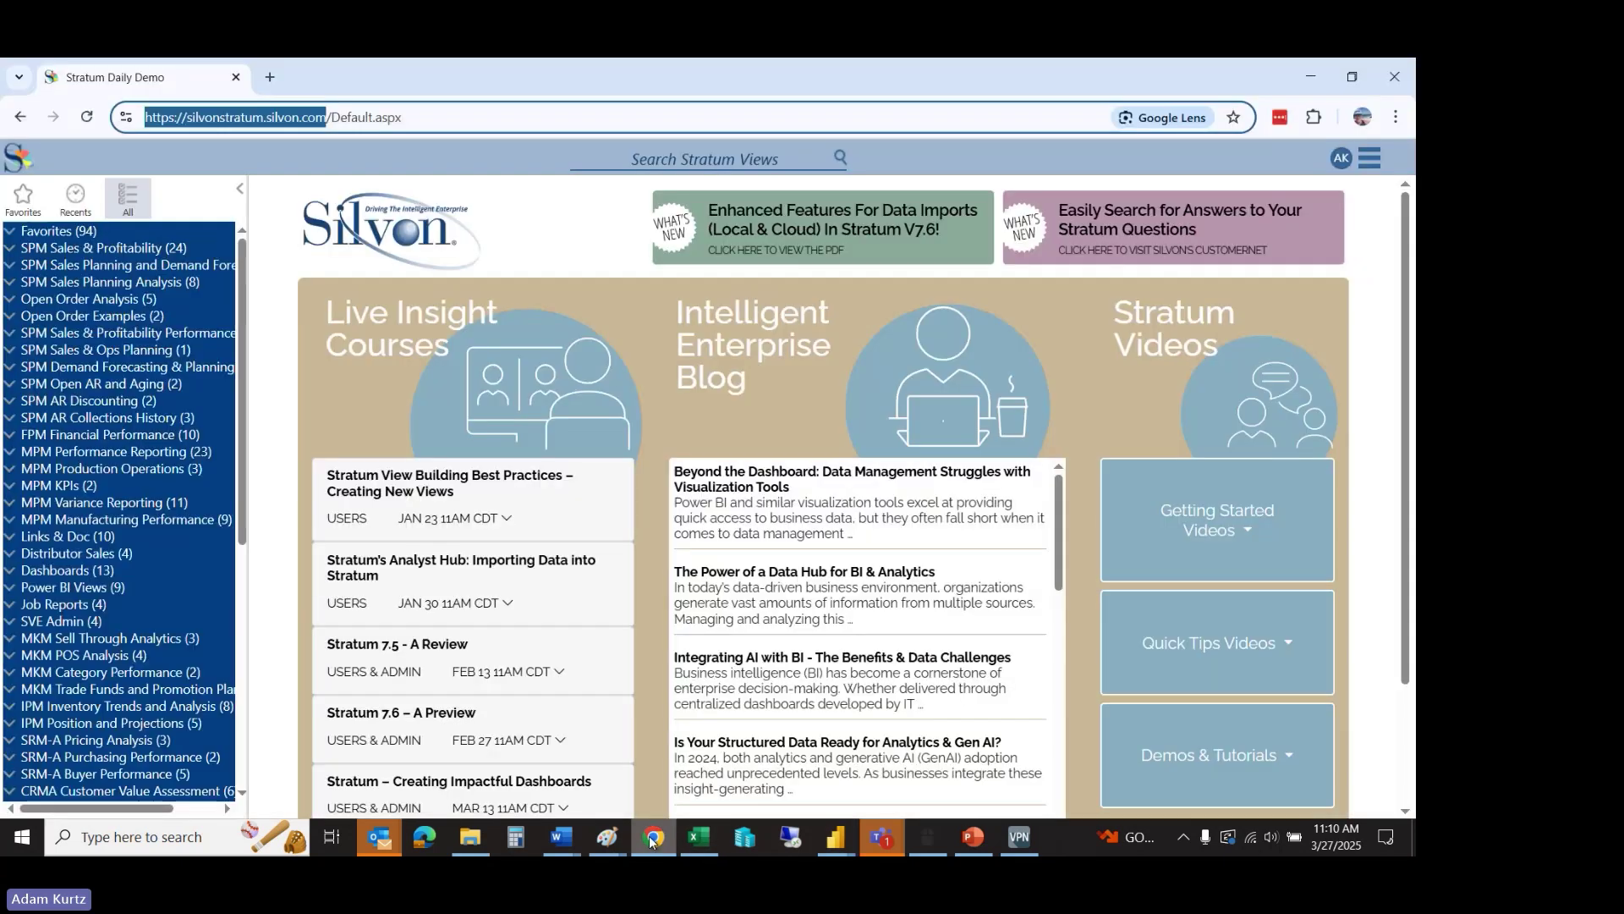
{"action": "left_click", "coordinate": [606, 156]}
{"action": "type", "text": "pbl"}
{"action": "key", "text": "Return"}
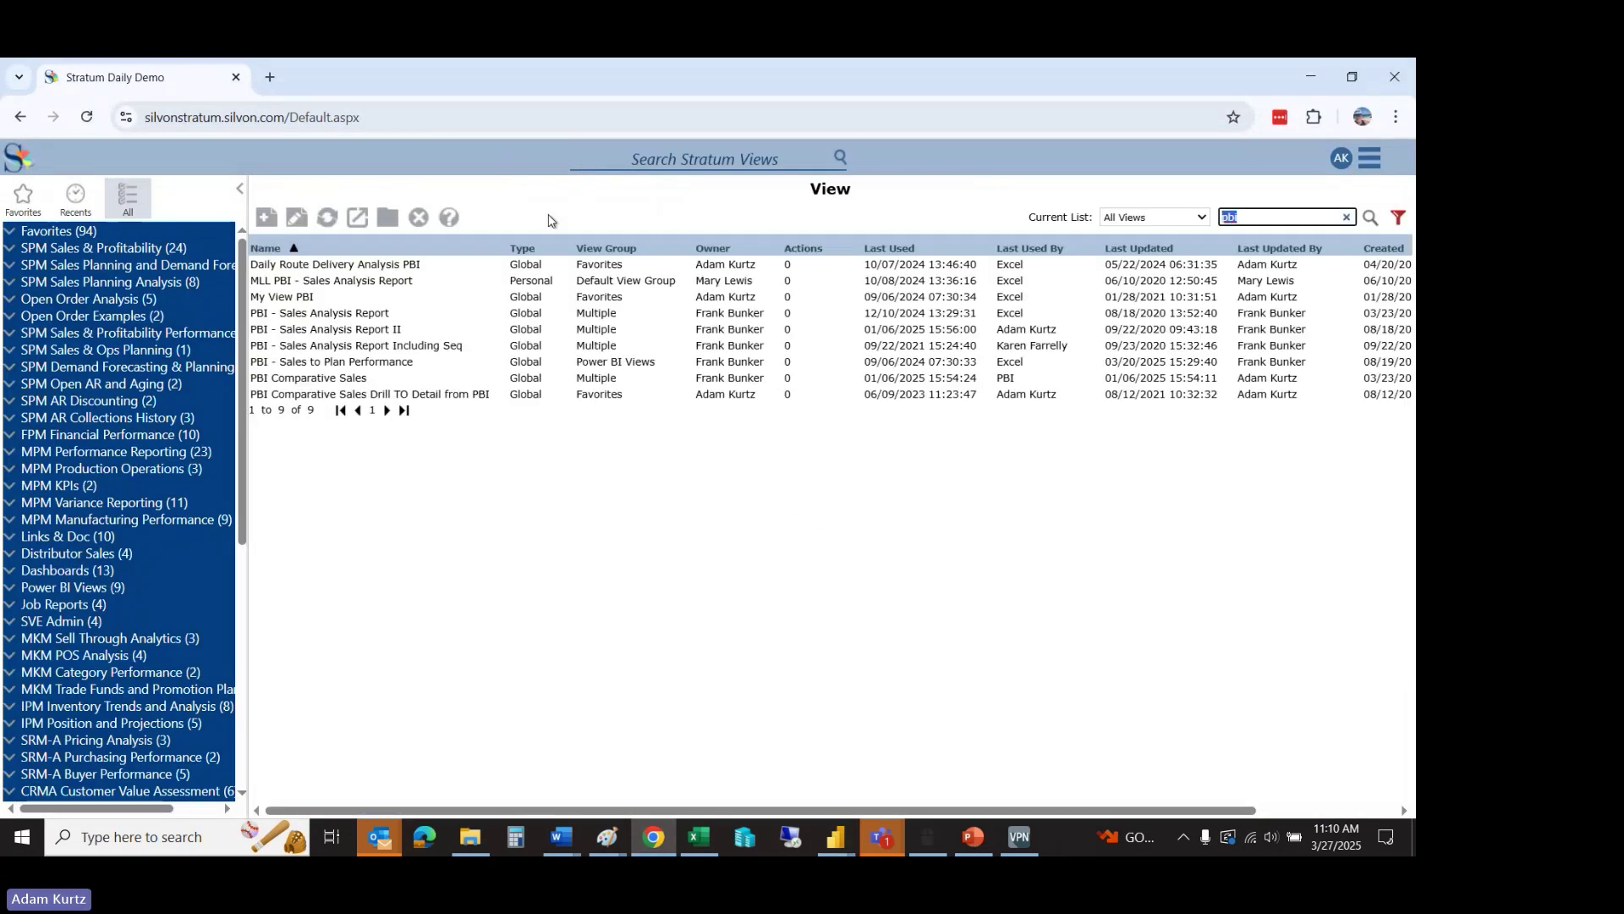
{"action": "double_click", "coordinate": [341, 378]}
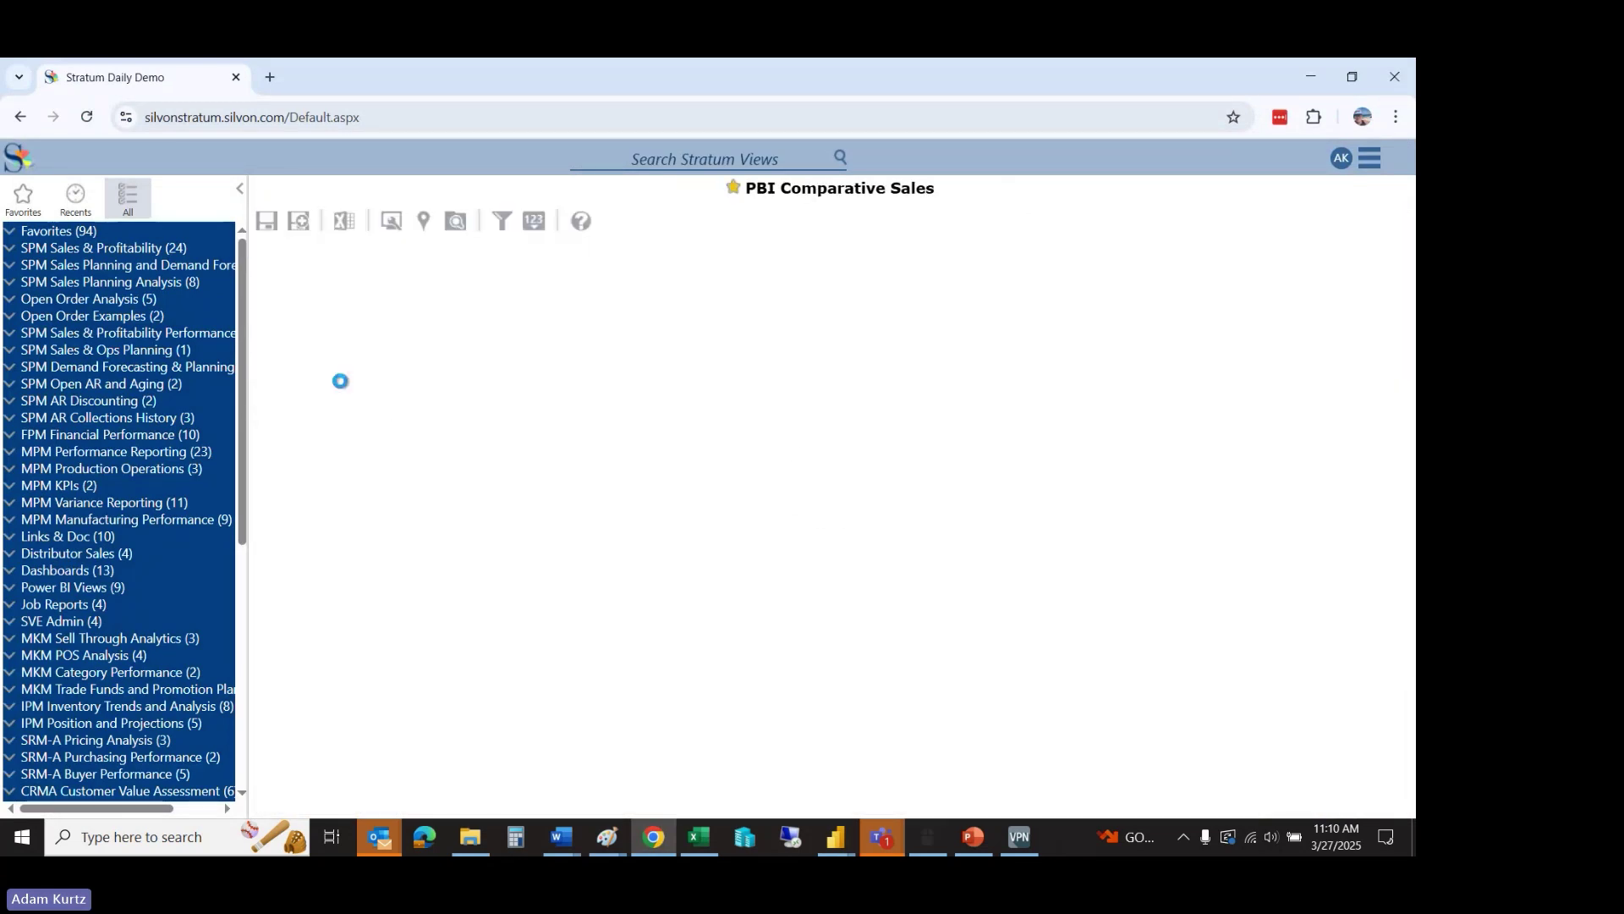
Collapse the Stratum Views list and examine the attribute and measure columns of the PBI Comparative Sales grid
{"action": "left_click", "coordinate": [240, 188]}
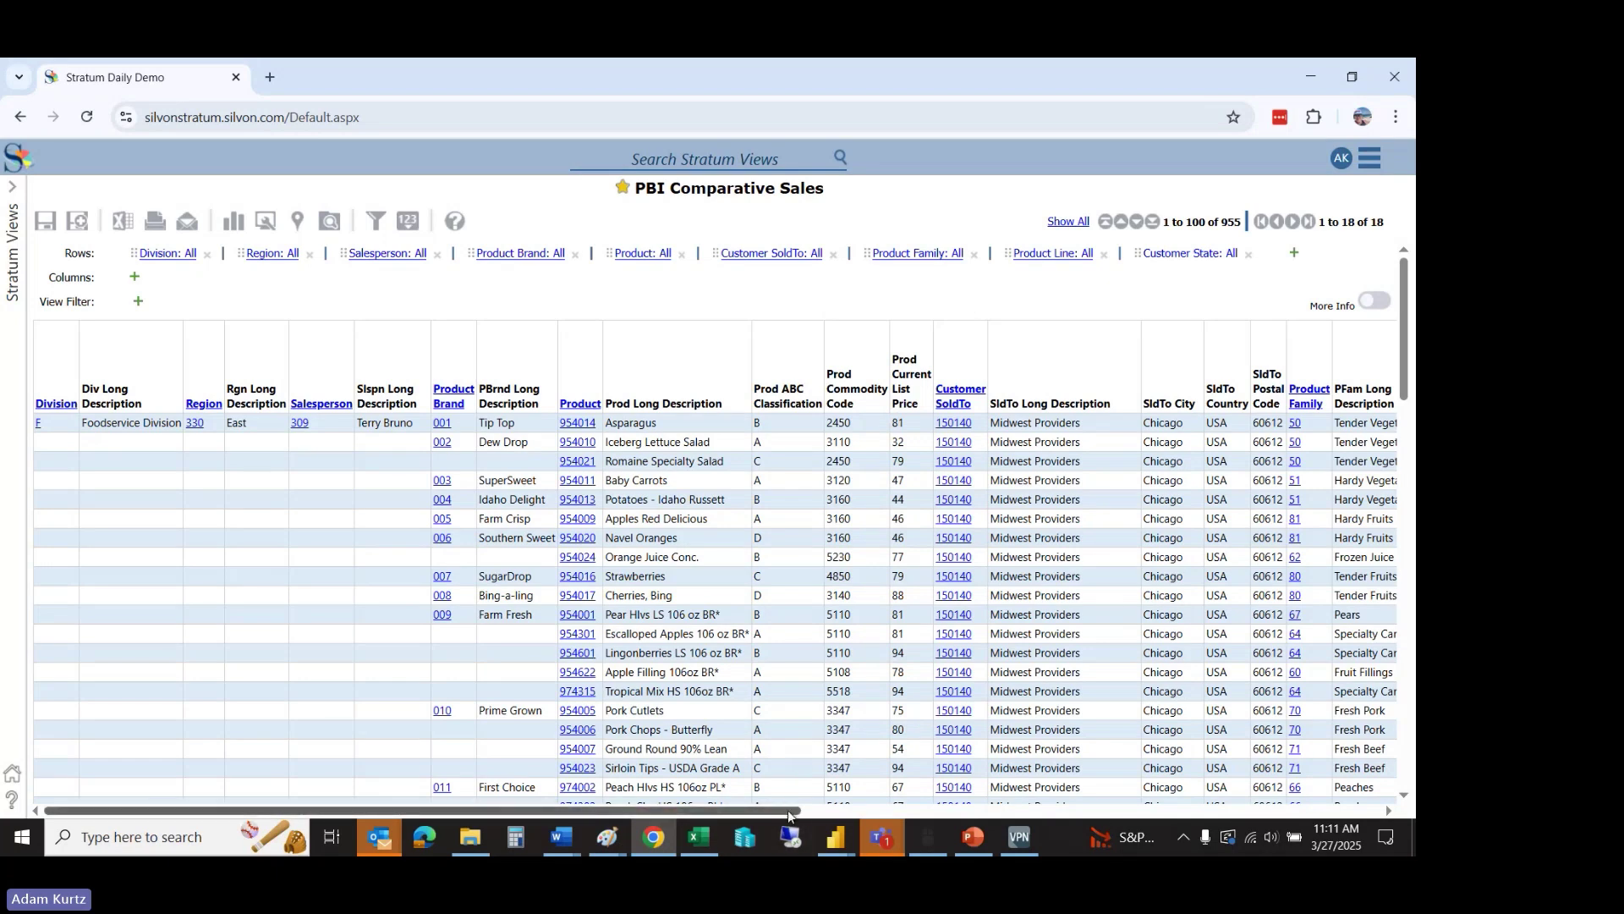
{"action": "left_click_drag", "start_coordinate": [788, 815], "coordinate": [1239, 717]}
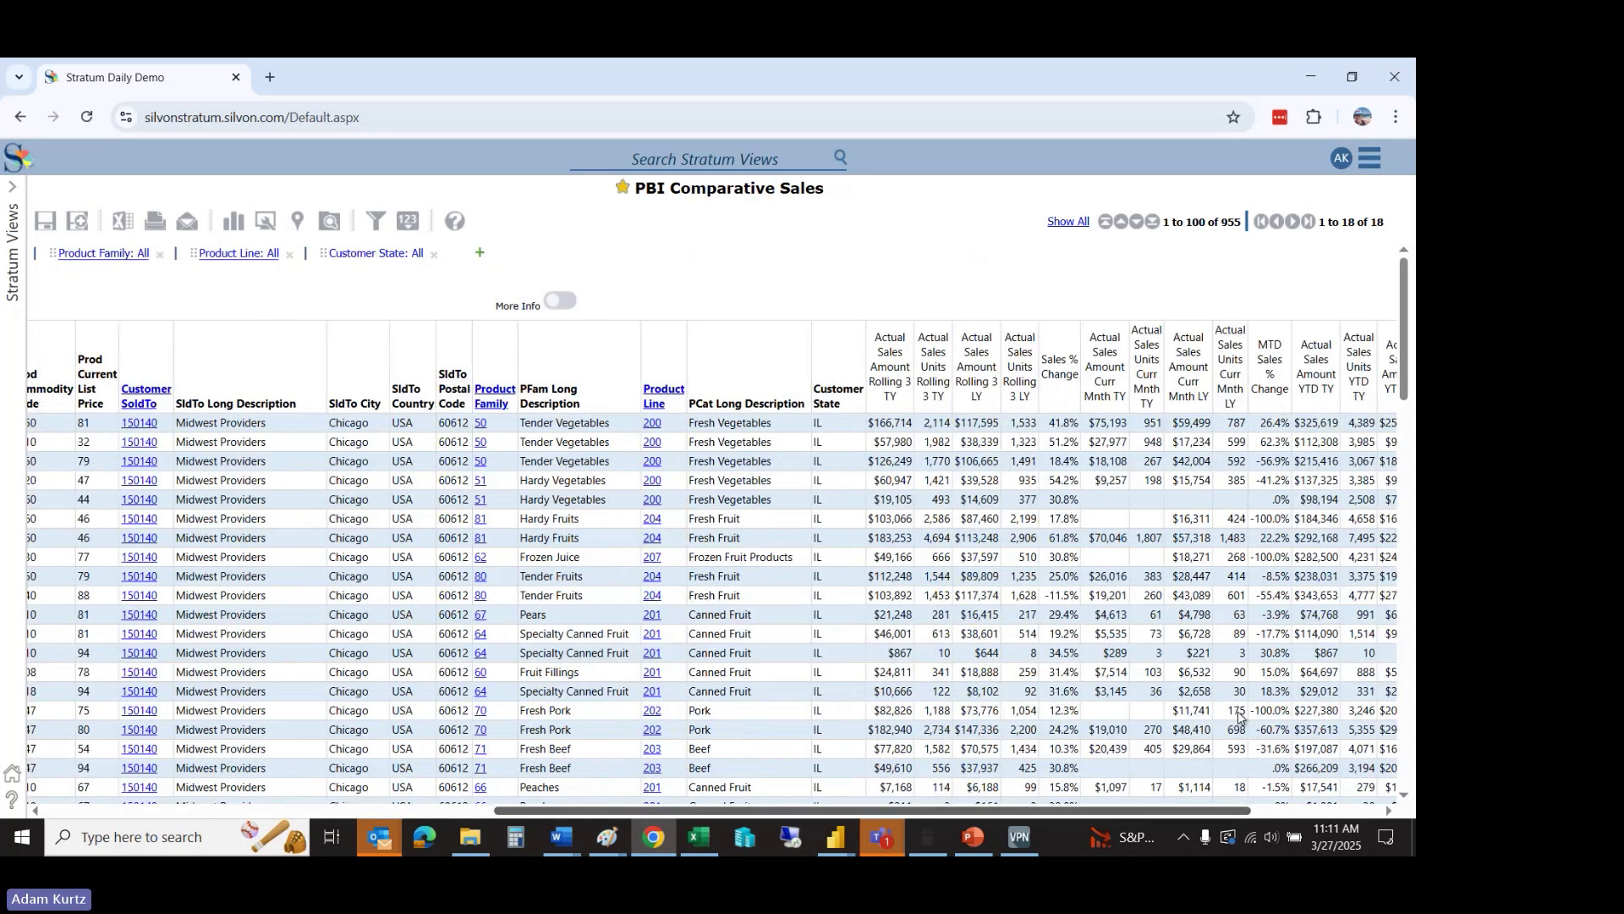
{"action": "left_click_drag", "start_coordinate": [1238, 712], "coordinate": [1368, 679]}
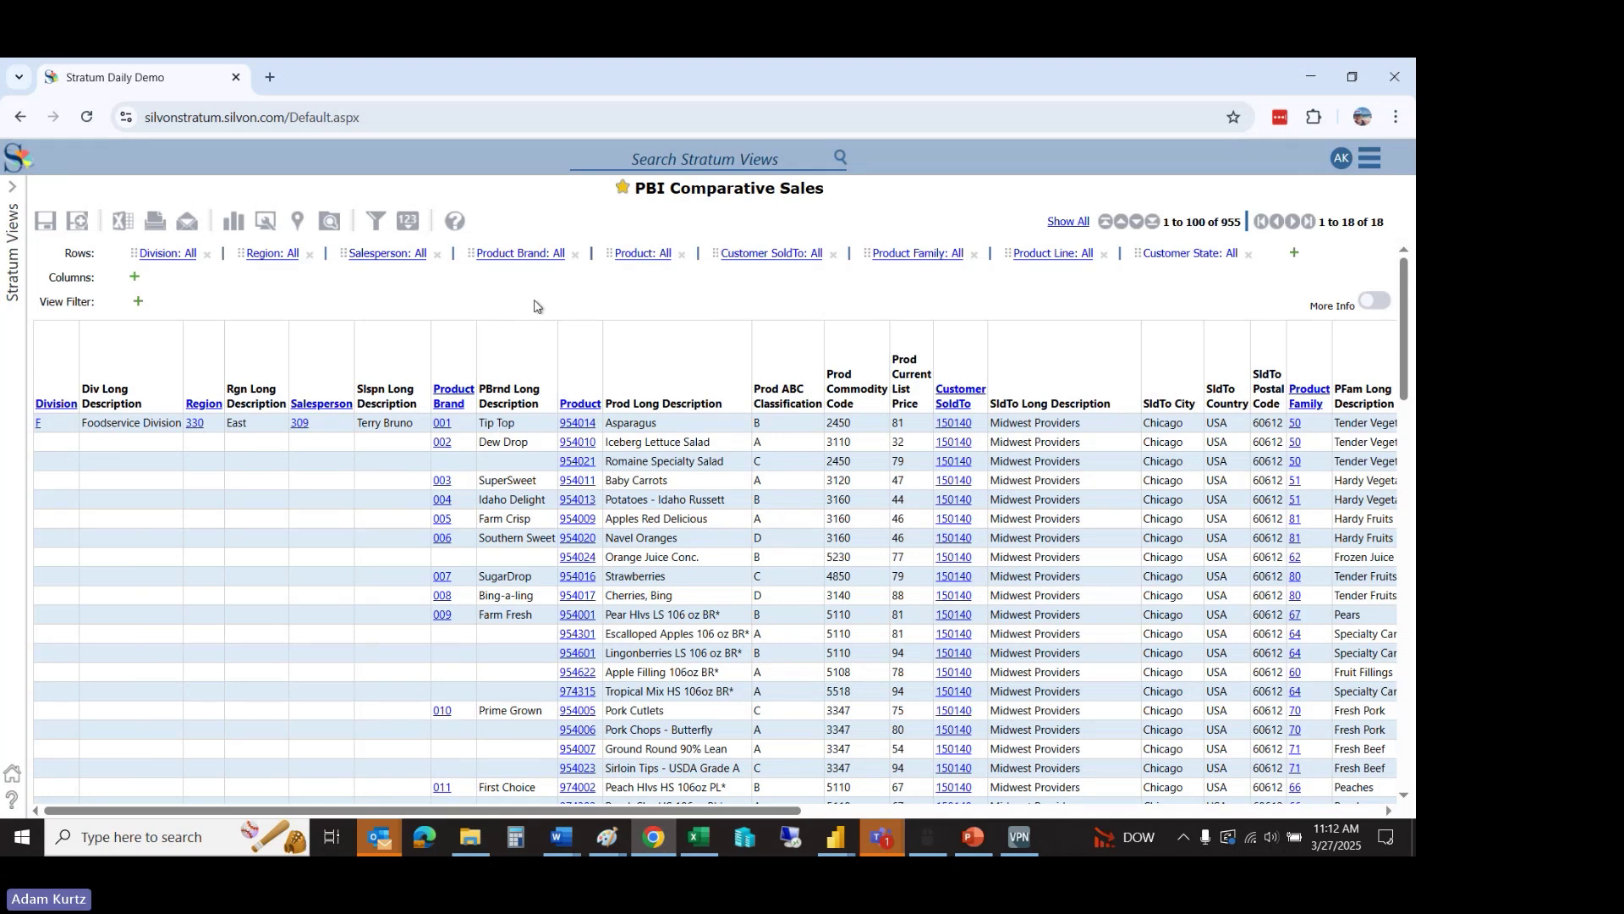
Display the properties of the Product row level and open the View Explorer to review the view's measure items
{"action": "right_click", "coordinate": [632, 257]}
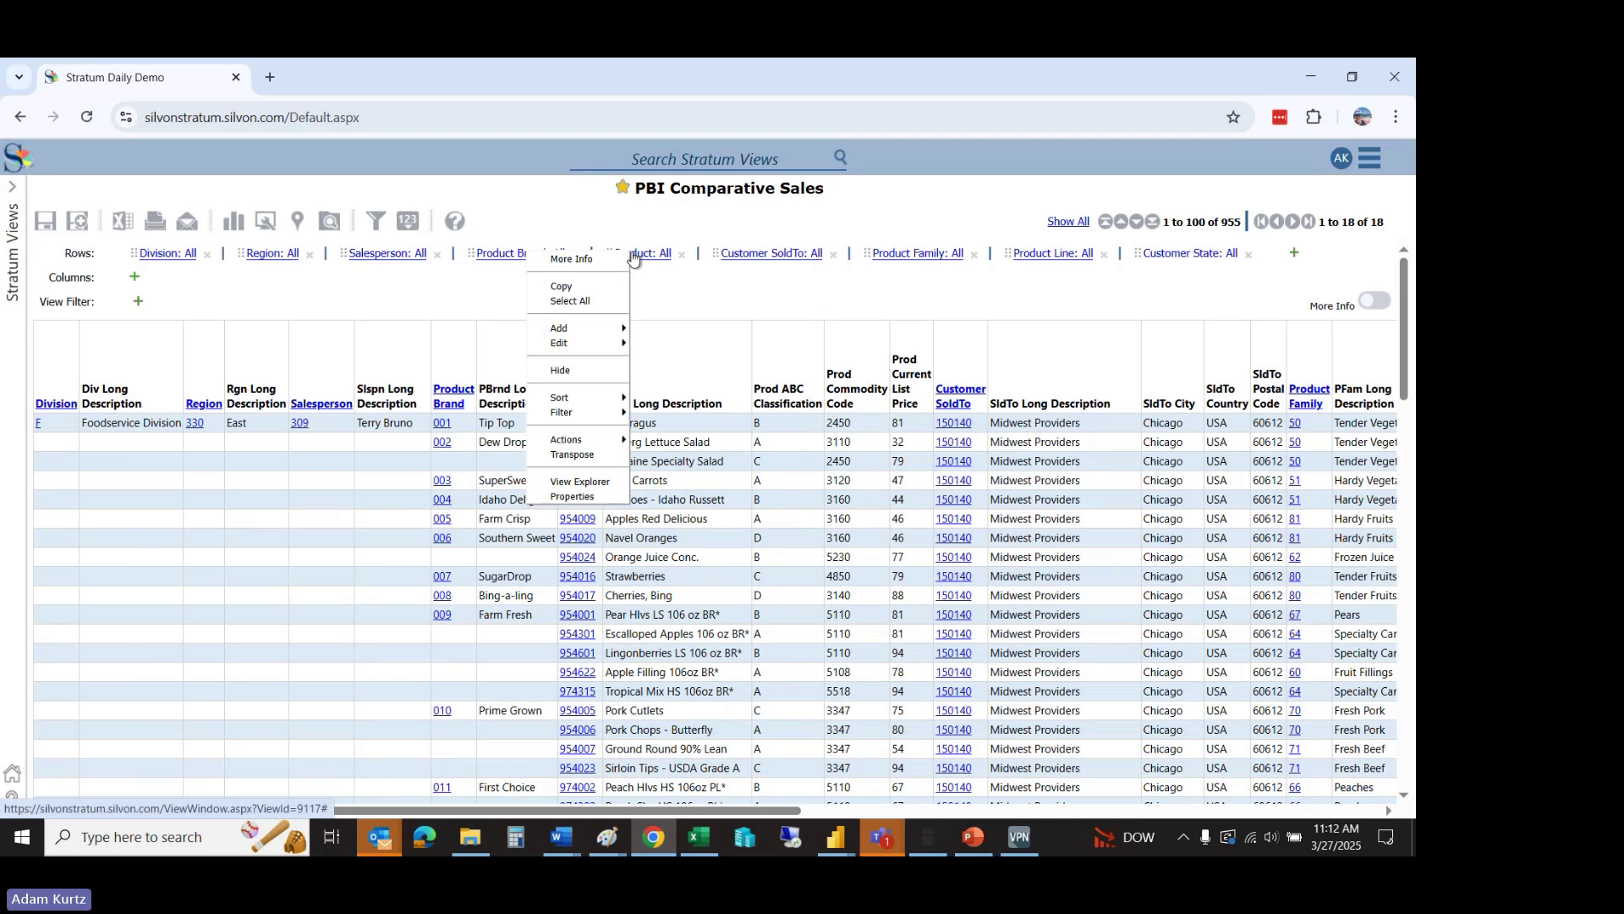
{"action": "left_click", "coordinate": [574, 496]}
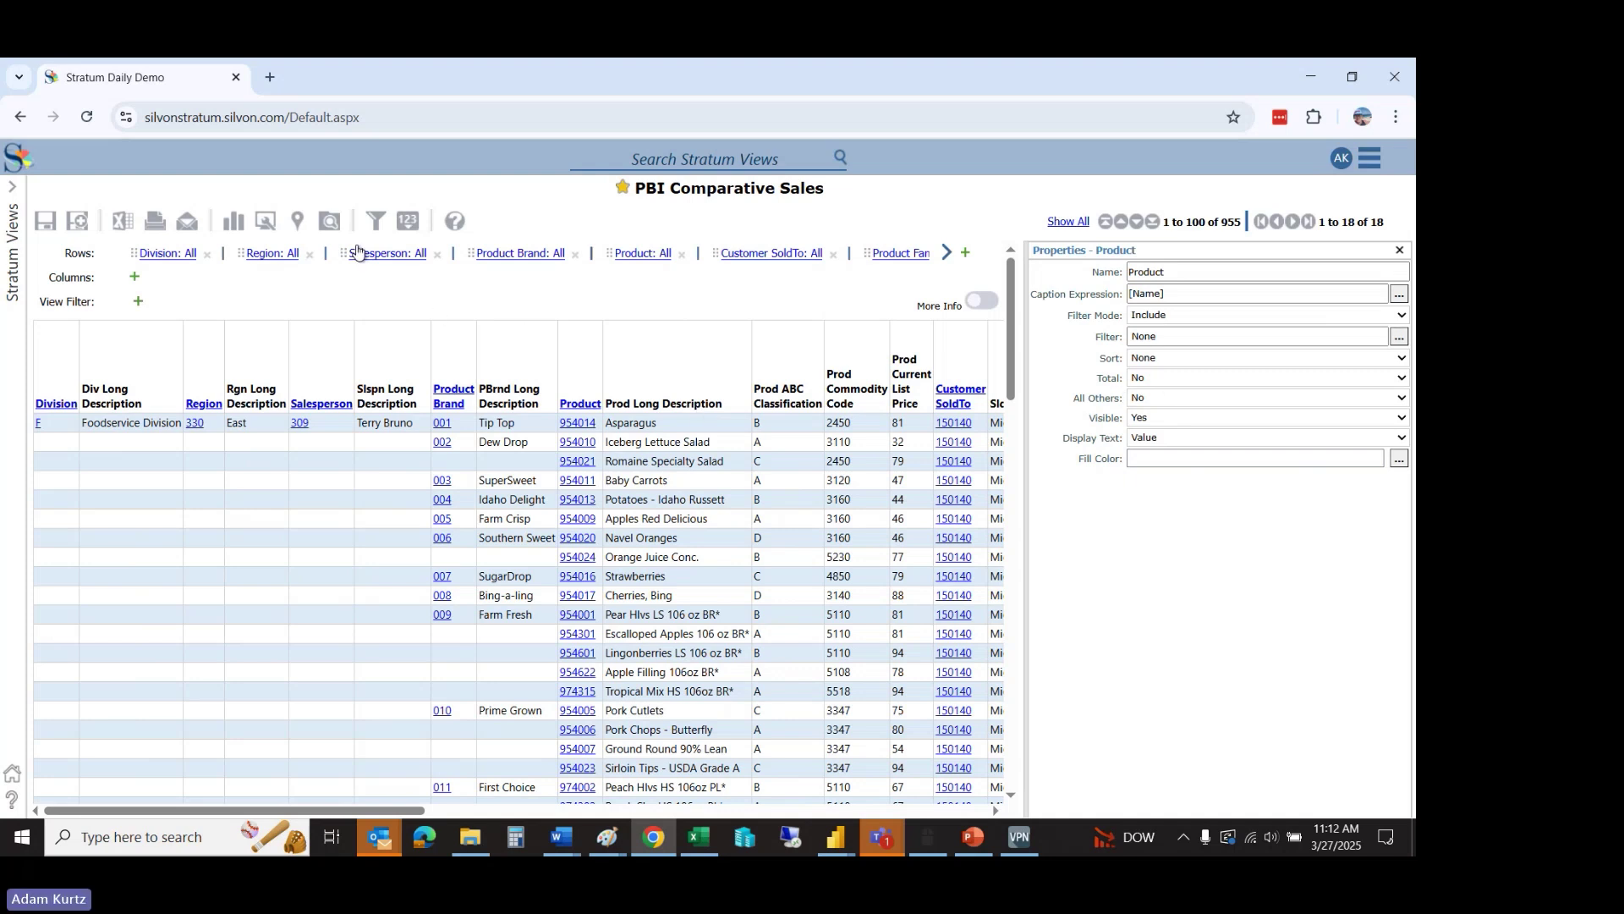
{"action": "left_click", "coordinate": [329, 223]}
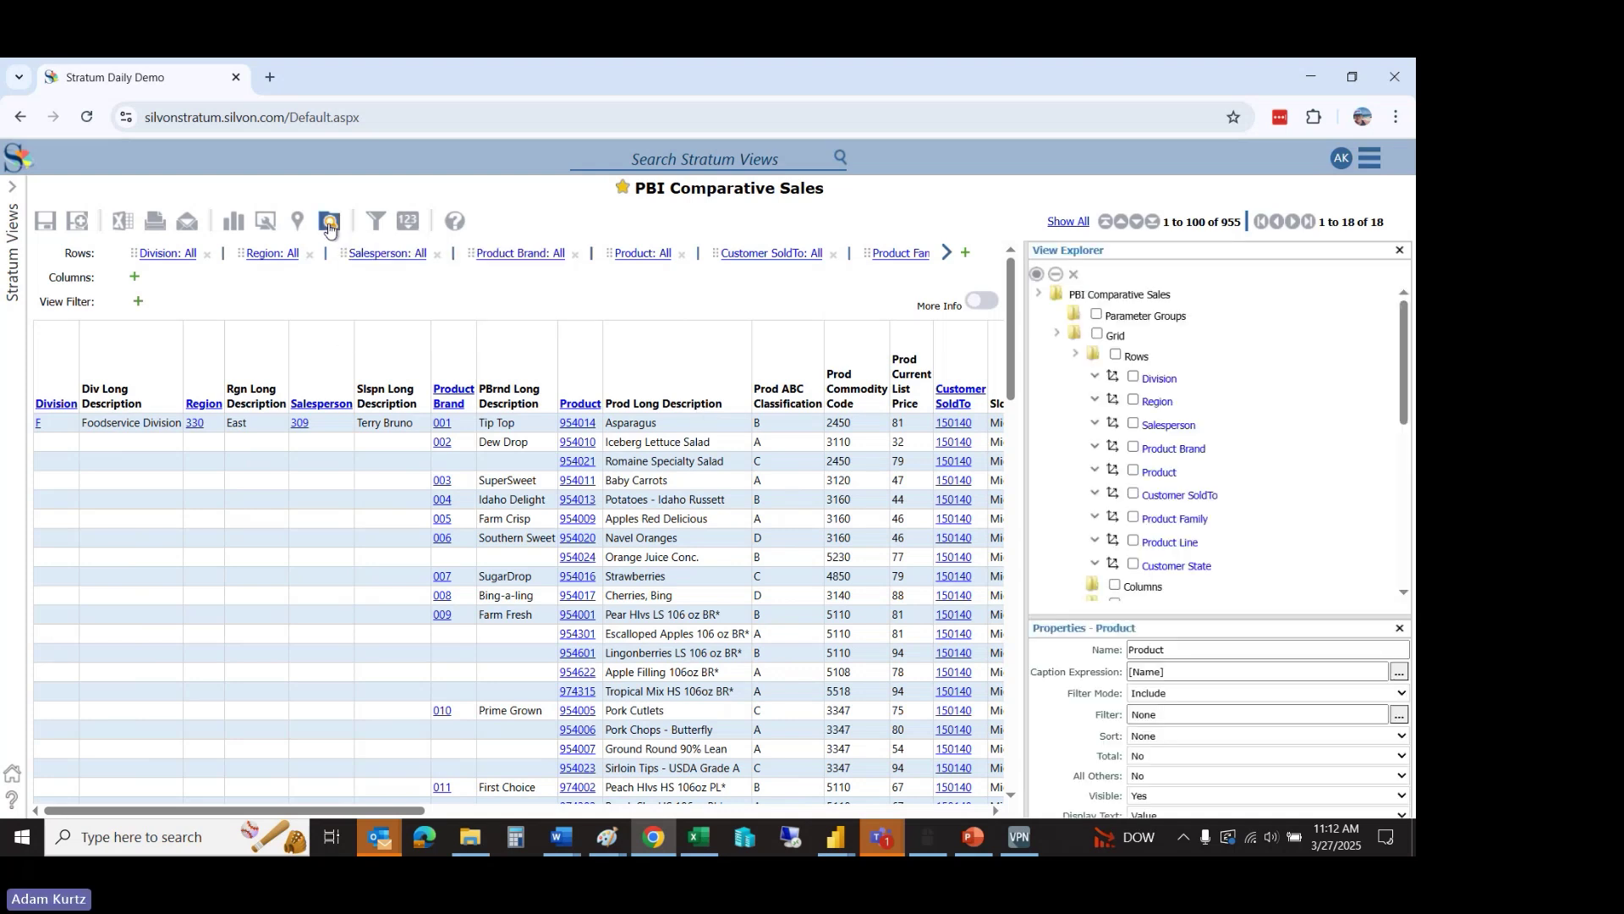
{"action": "left_click_drag", "start_coordinate": [1404, 404], "coordinate": [1414, 521]}
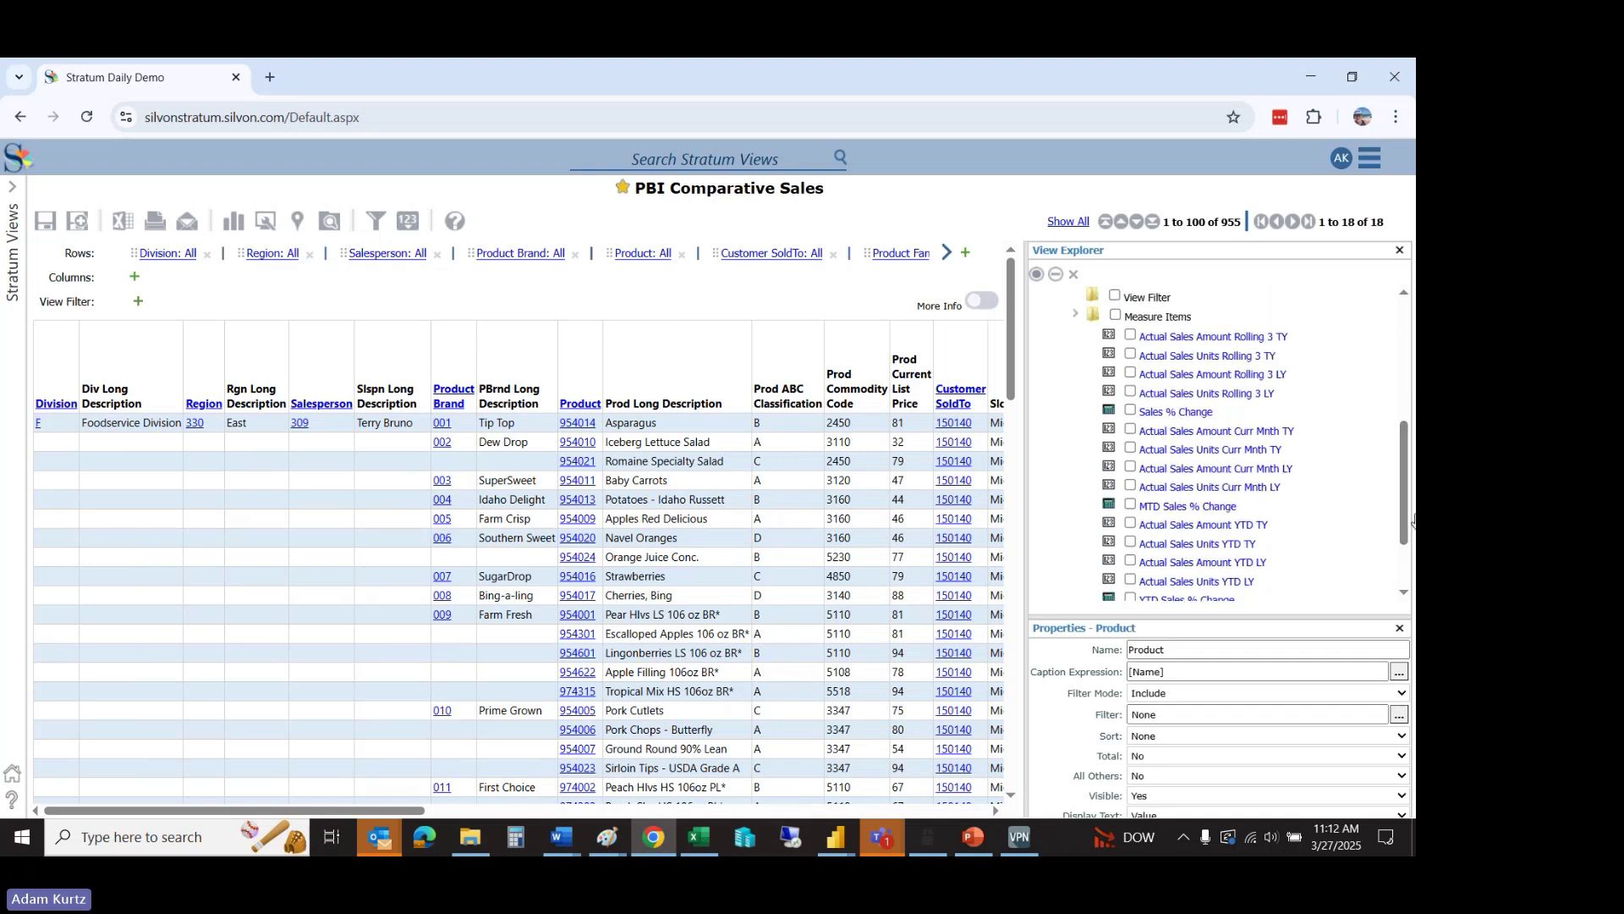
Display the properties of the Actual Sales Amount Rolling 3 TY measure item and review all of its settings
{"action": "left_click", "coordinate": [1178, 341]}
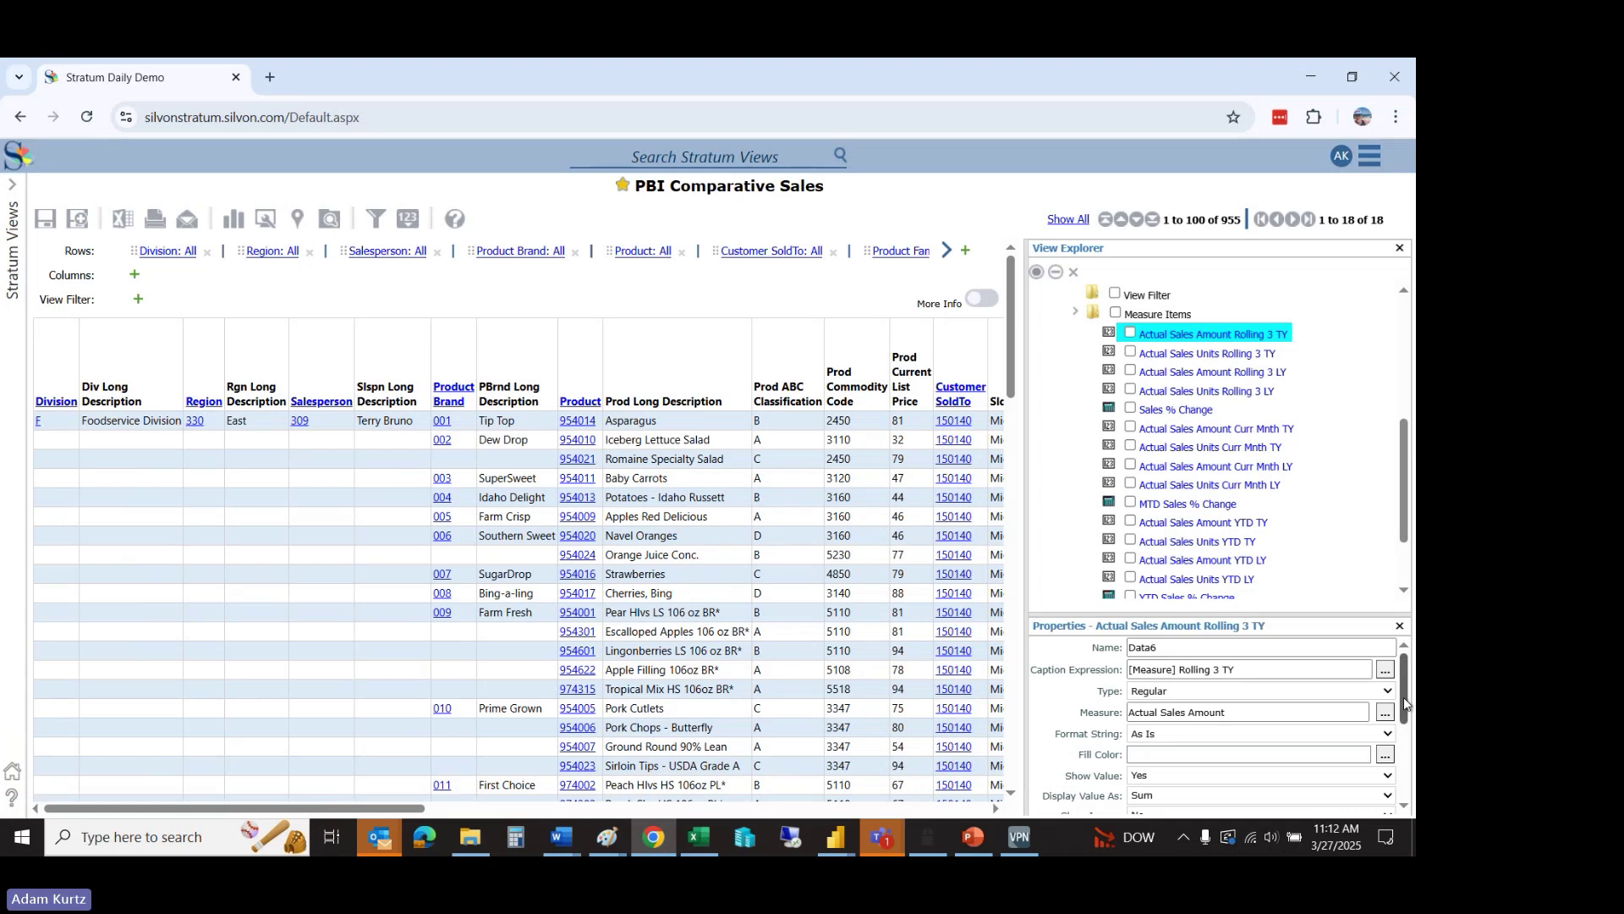
{"action": "left_click_drag", "start_coordinate": [1408, 700], "coordinate": [1310, 754]}
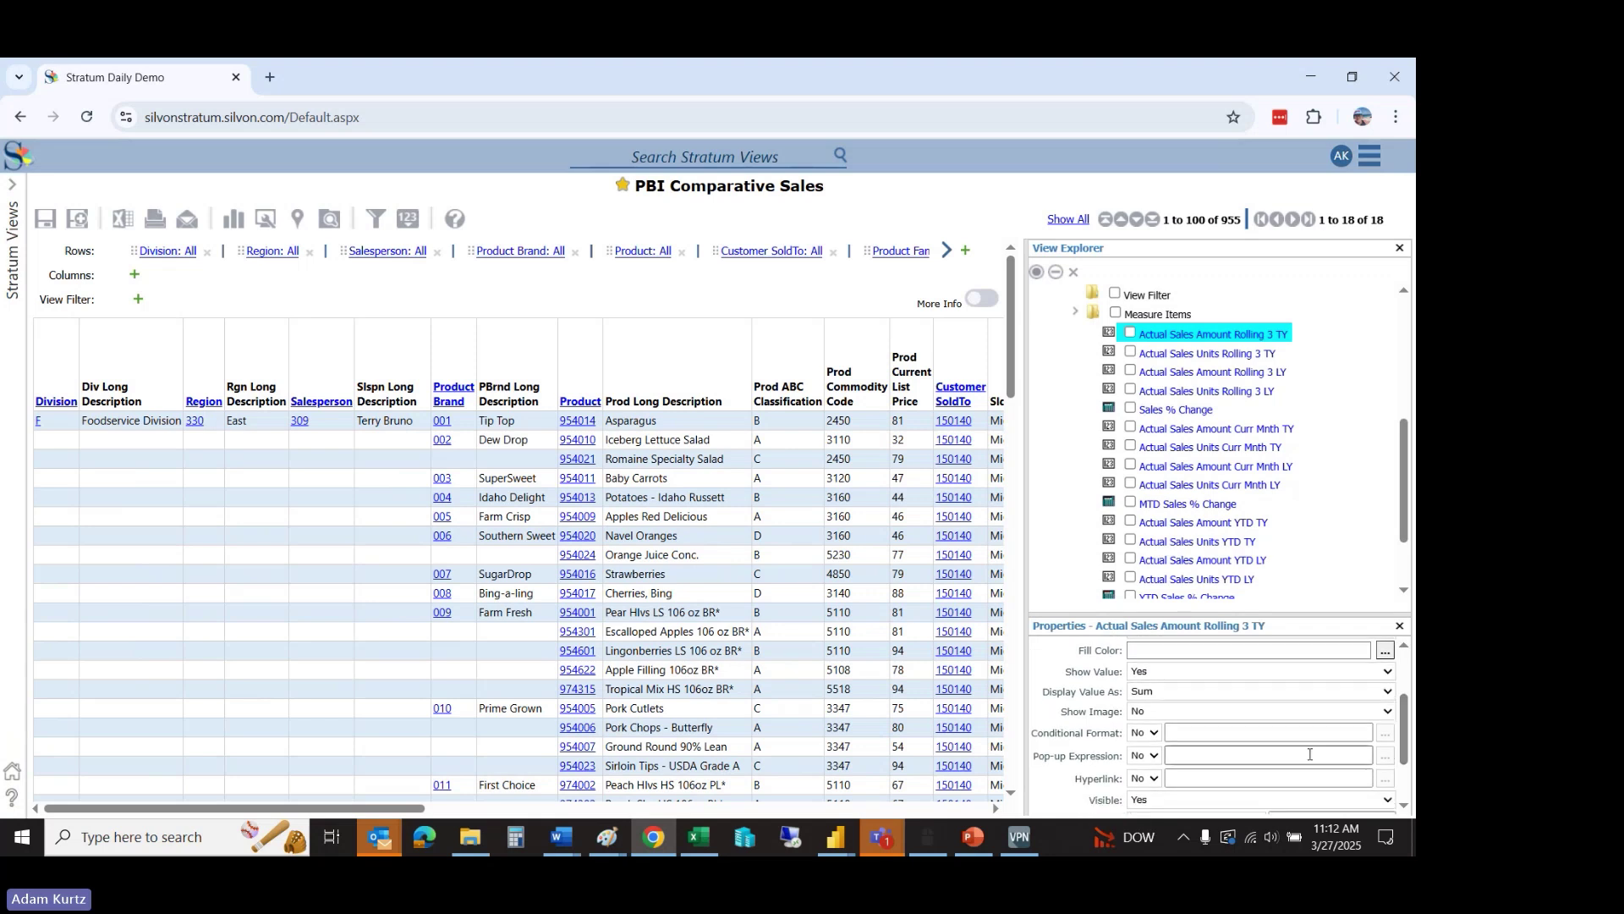
{"action": "left_click_drag", "start_coordinate": [1408, 751], "coordinate": [1408, 799]}
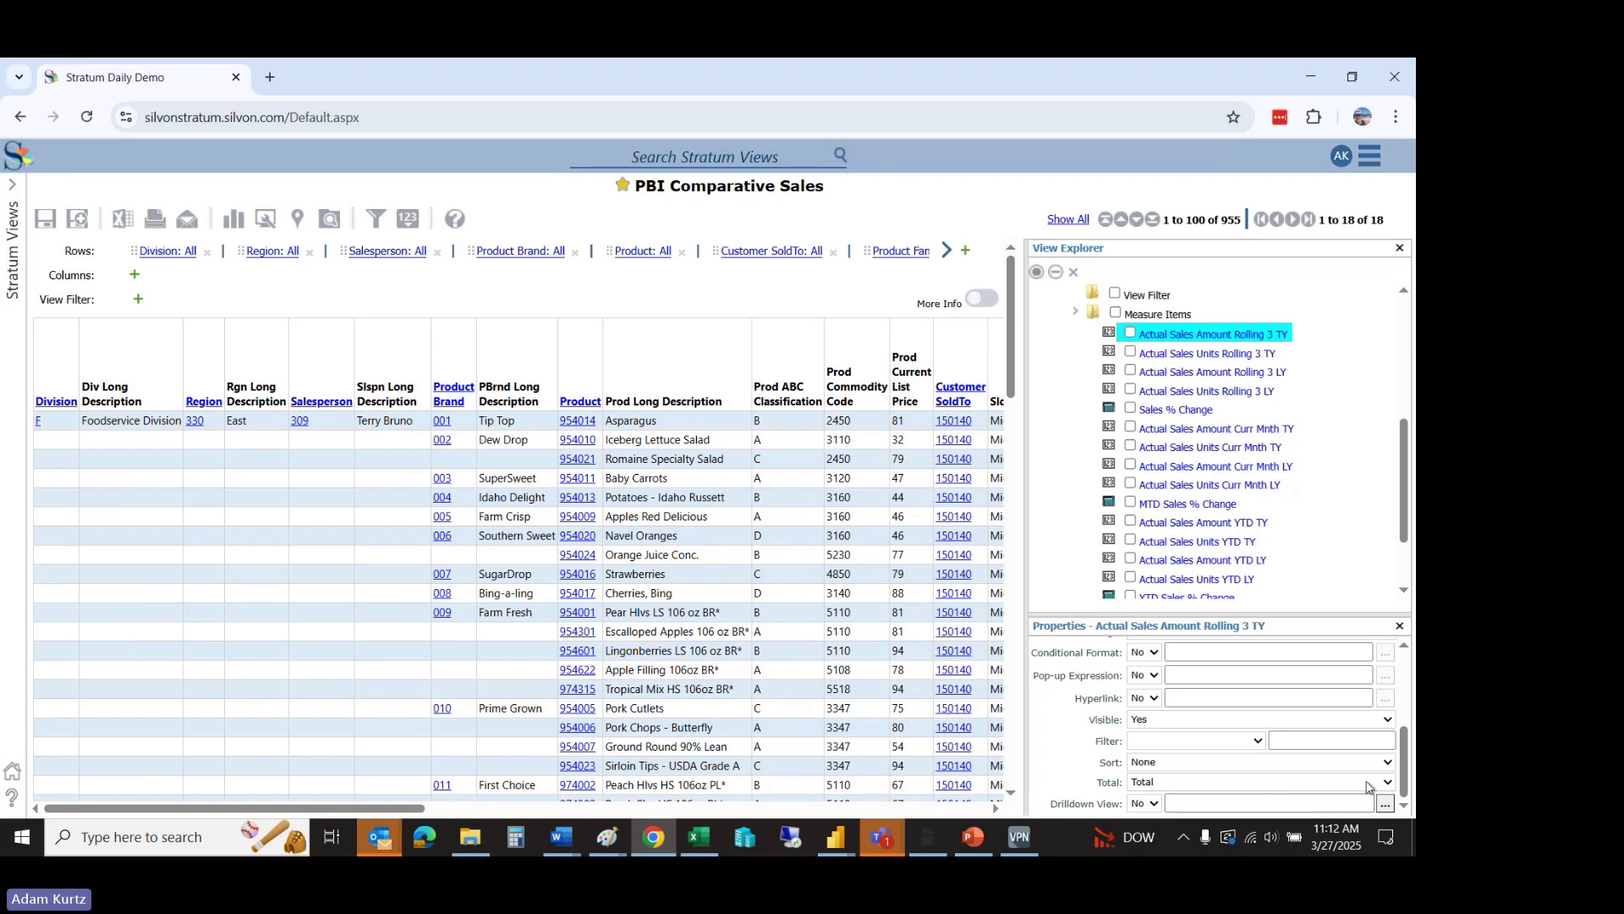
{"action": "left_click_drag", "start_coordinate": [1405, 762], "coordinate": [1414, 499]}
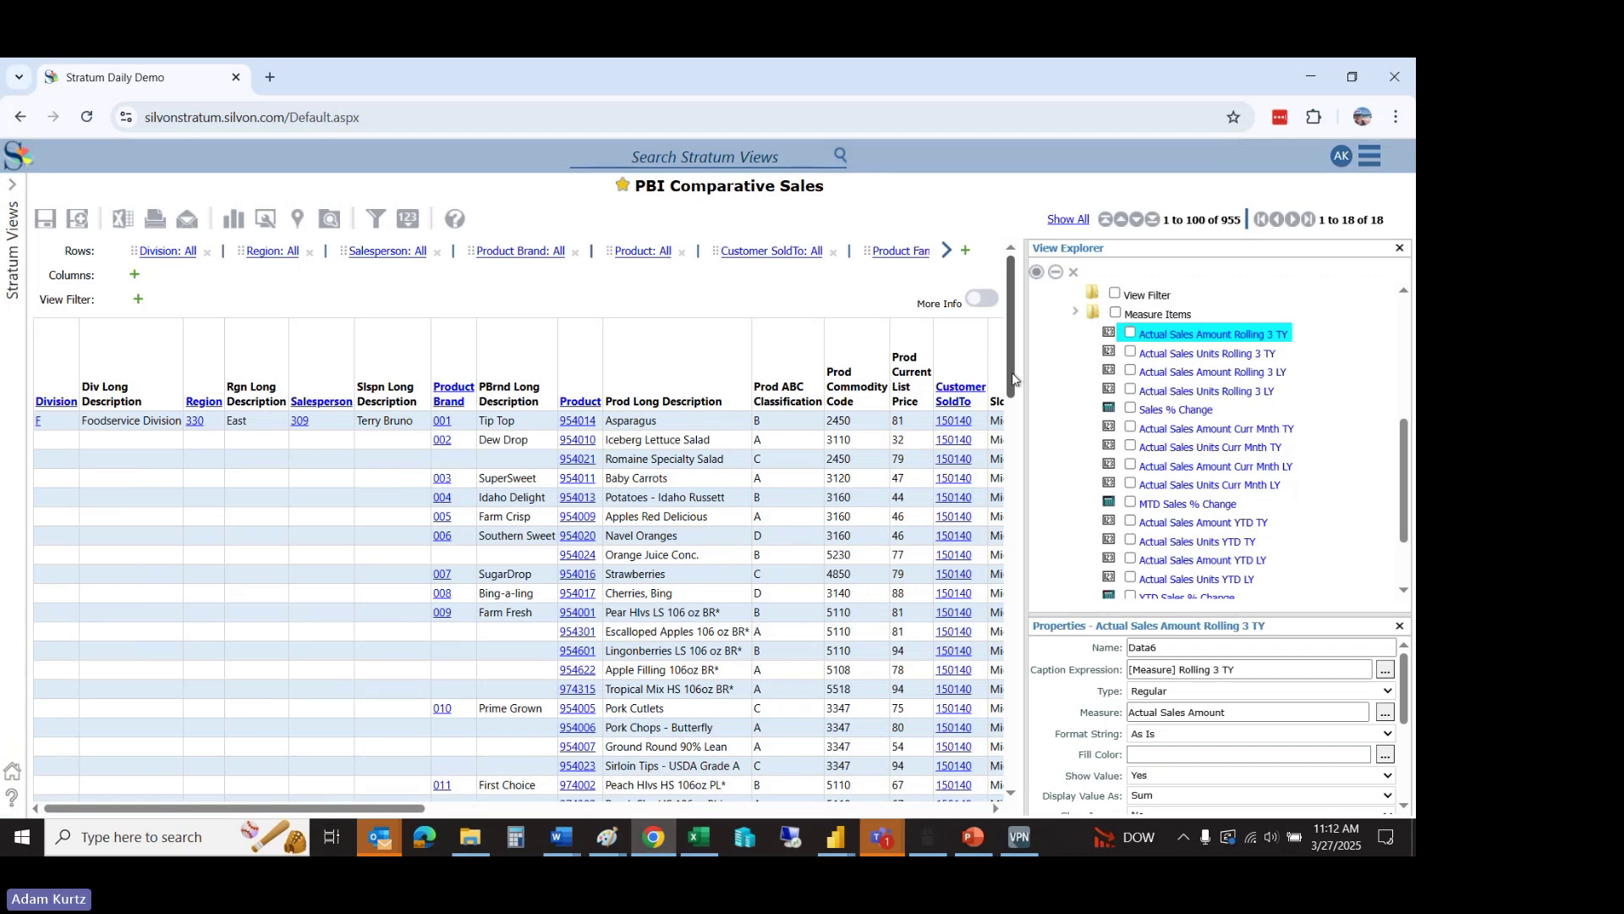
Expand the Division and Region row dimensions in the View Explorer and display the properties of each level
{"action": "scroll", "coordinate": [1401, 456], "scroll_direction": "down", "scroll_amount": 2}
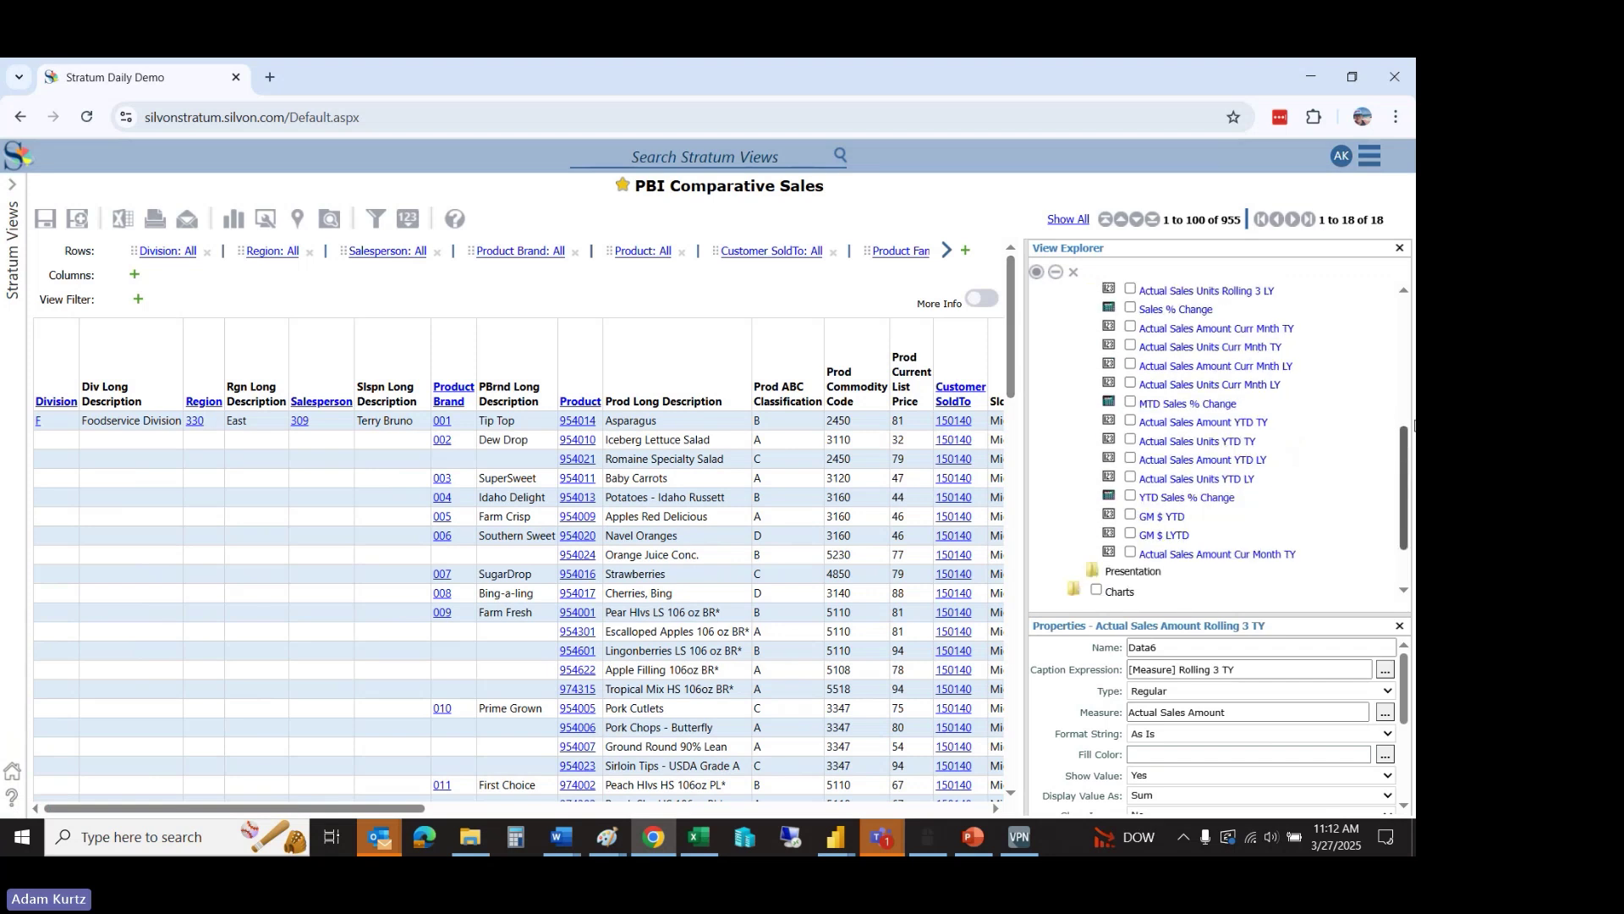
{"action": "left_click_drag", "start_coordinate": [1414, 427], "coordinate": [1409, 300]}
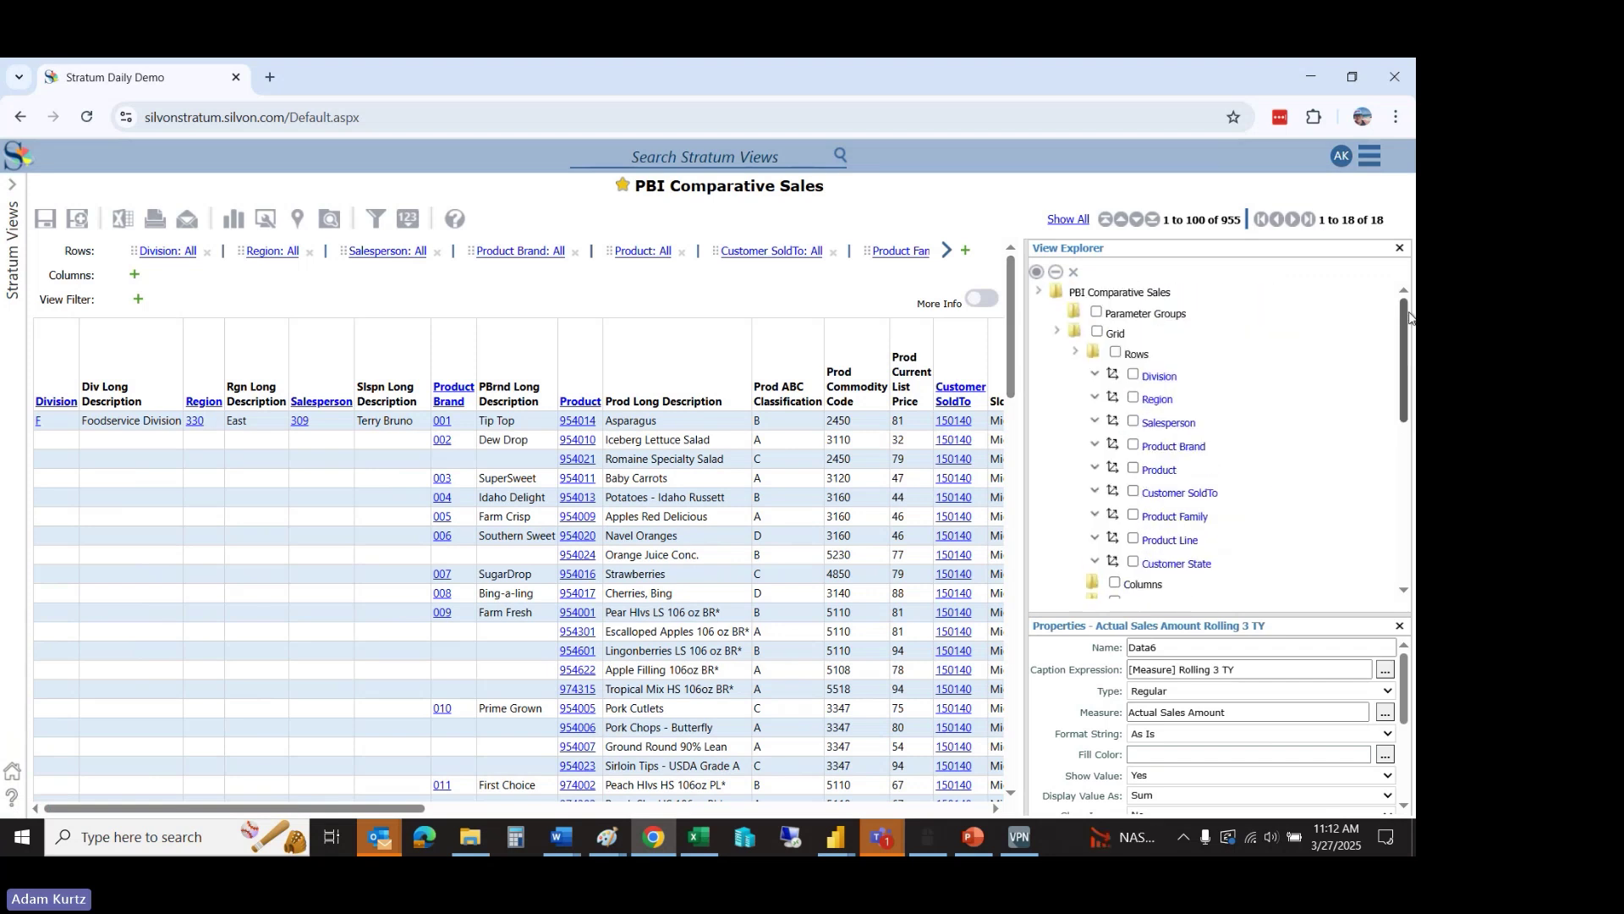
{"action": "left_click", "coordinate": [1094, 373]}
{"action": "left_click", "coordinate": [1173, 396]}
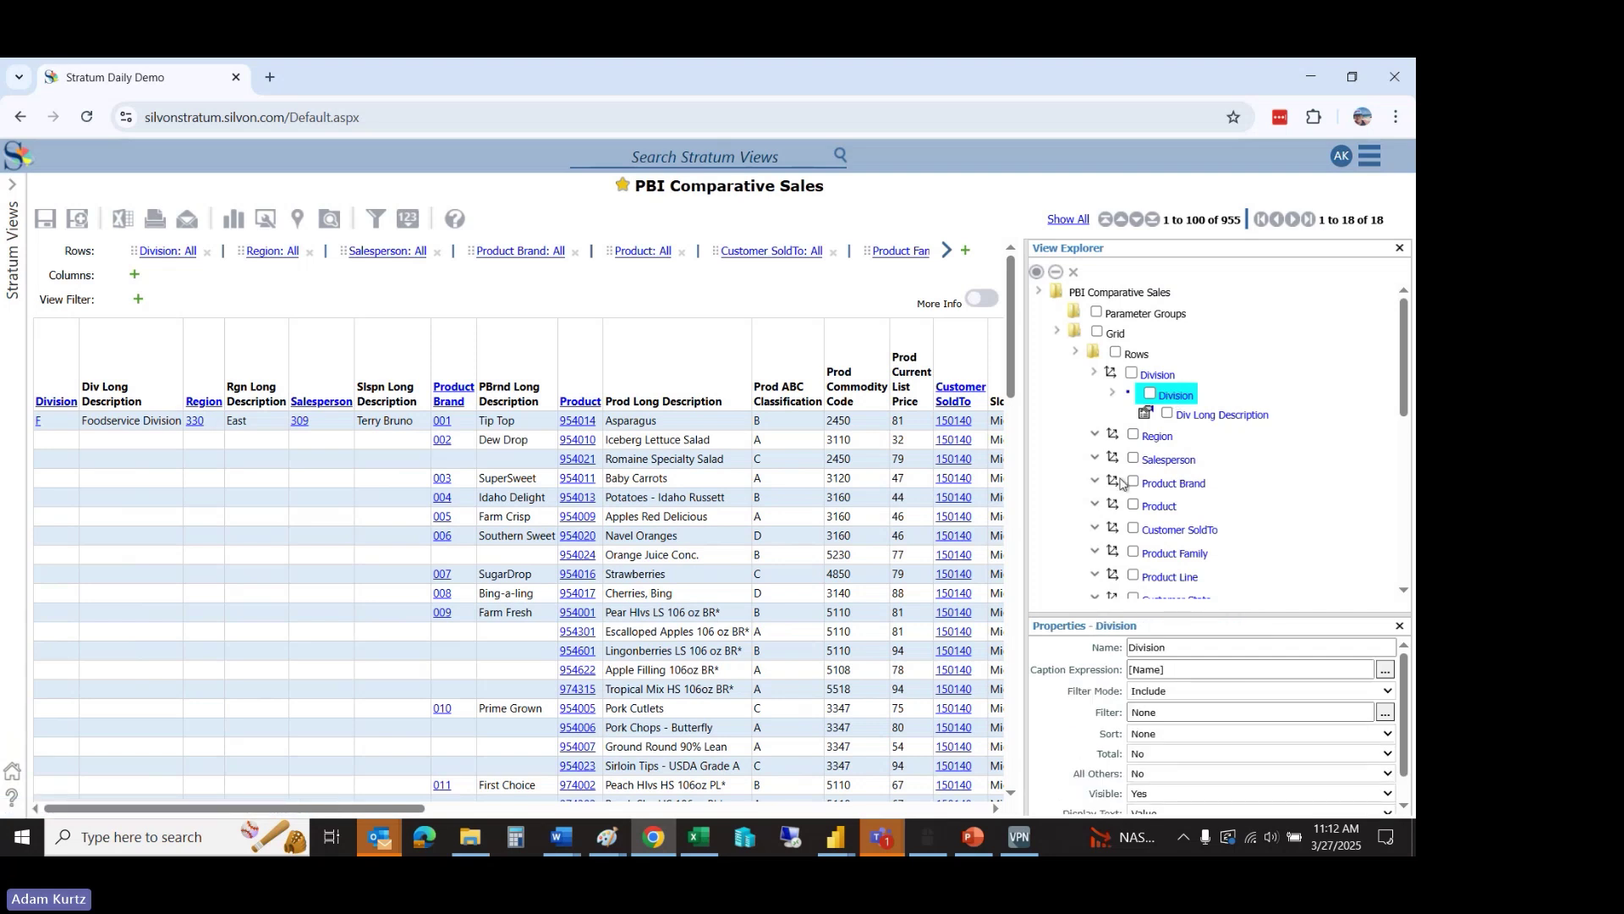
{"action": "left_click", "coordinate": [1095, 434]}
{"action": "left_click", "coordinate": [1174, 455]}
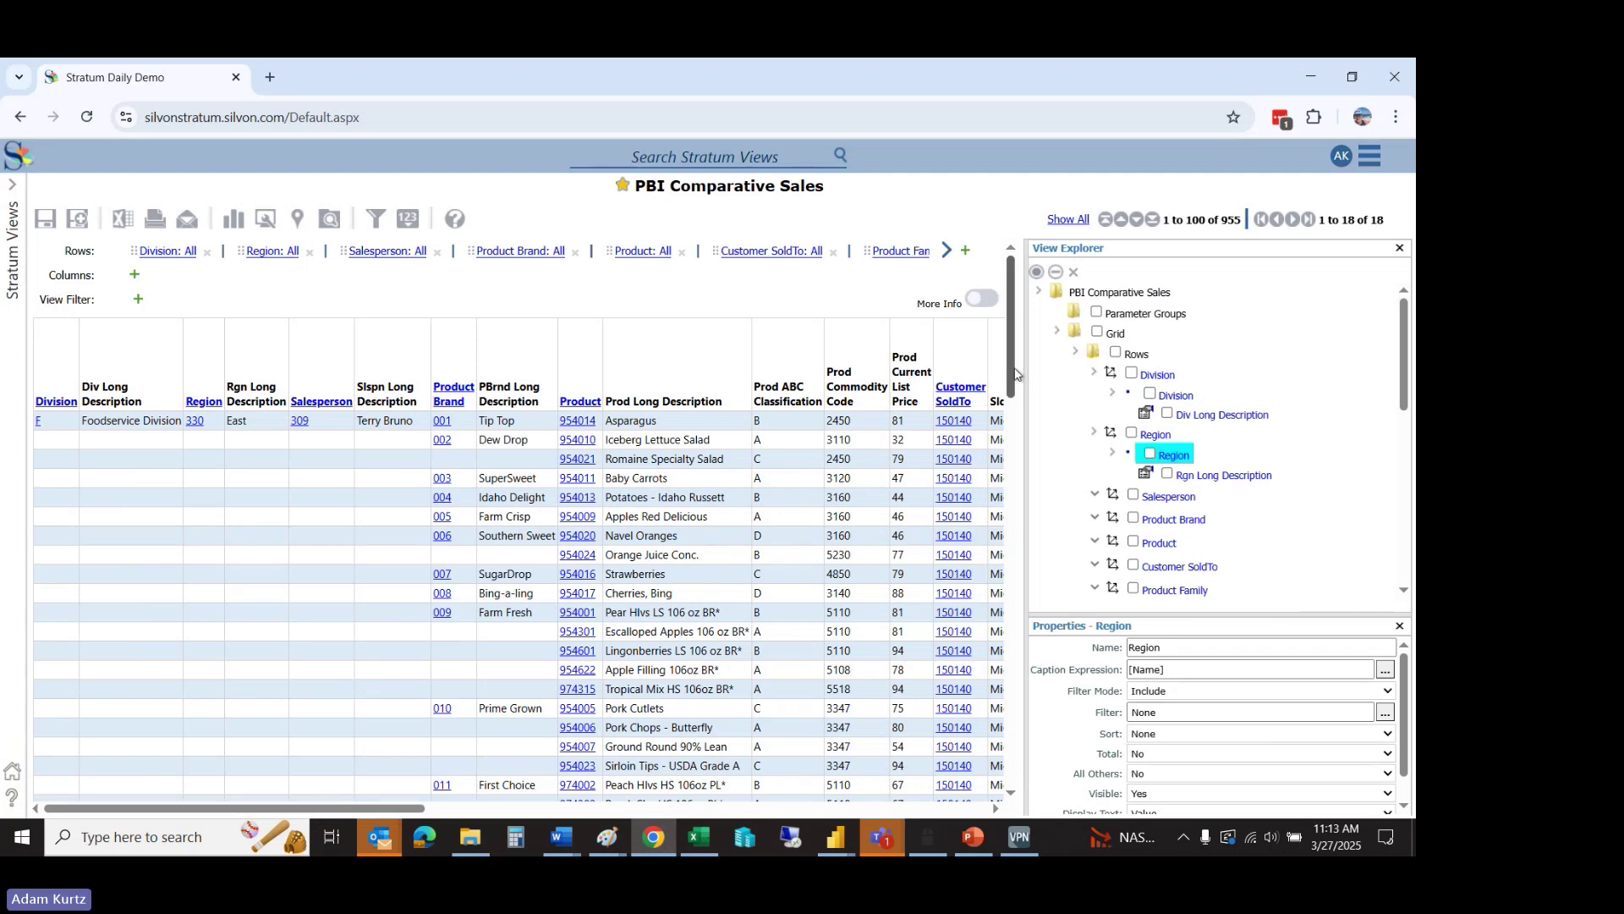
Close the View Explorer and properties, and examine the measure columns at the far end of the grid
{"action": "left_click_drag", "start_coordinate": [427, 808], "coordinate": [335, 741]}
{"action": "mouse_move", "coordinate": [1009, 343]}
{"action": "left_mouse_down"}
{"action": "mouse_move", "coordinate": [1009, 393]}
{"action": "mouse_move", "coordinate": [1008, 343]}
{"action": "left_mouse_up"}
{"action": "left_click", "coordinate": [1400, 248]}
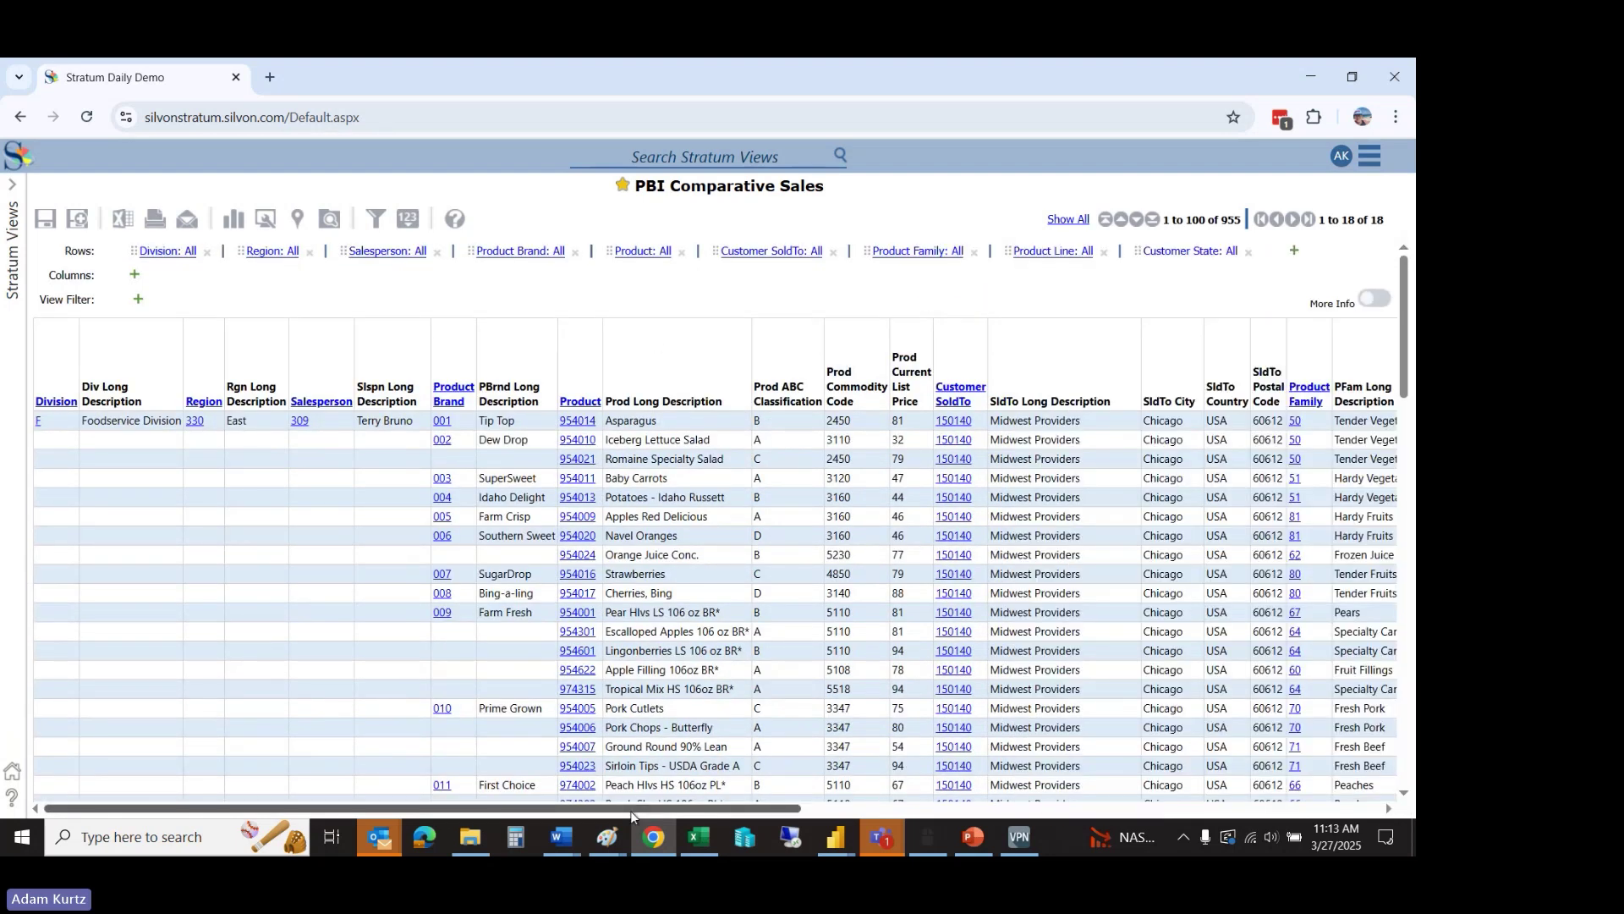
{"action": "left_click_drag", "start_coordinate": [632, 811], "coordinate": [1043, 811]}
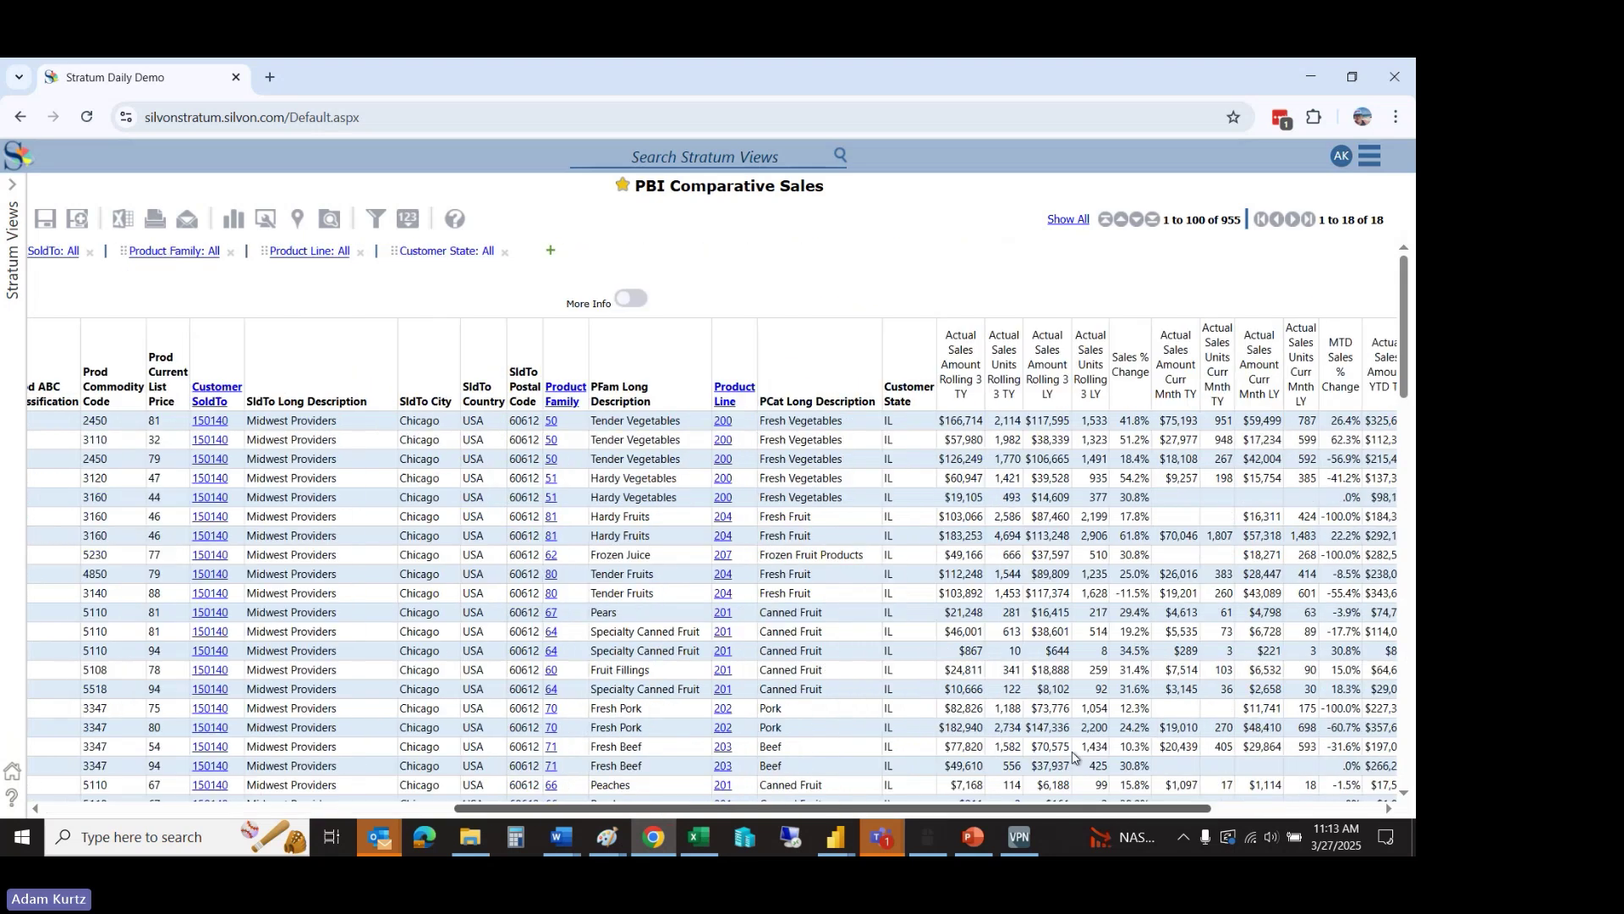
{"action": "scroll", "coordinate": [1073, 756], "scroll_direction": "right", "scroll_amount": 4}
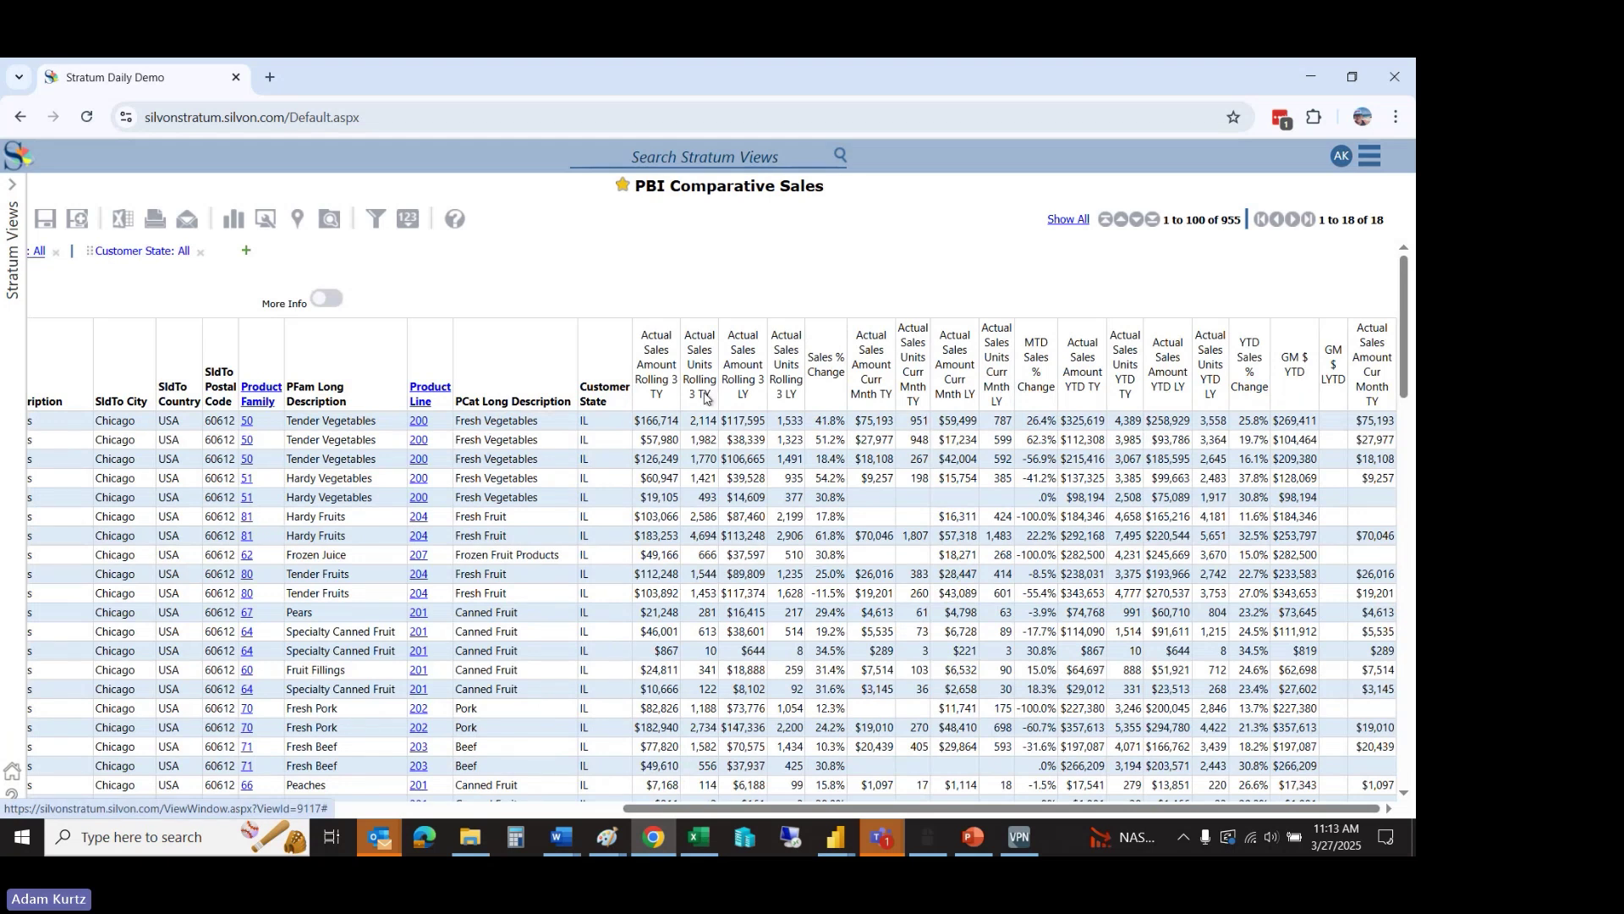
Review the time period definition of the Actual Sales Amount Rolling 3 TY measure item and close it without changes
{"action": "left_click", "coordinate": [659, 370]}
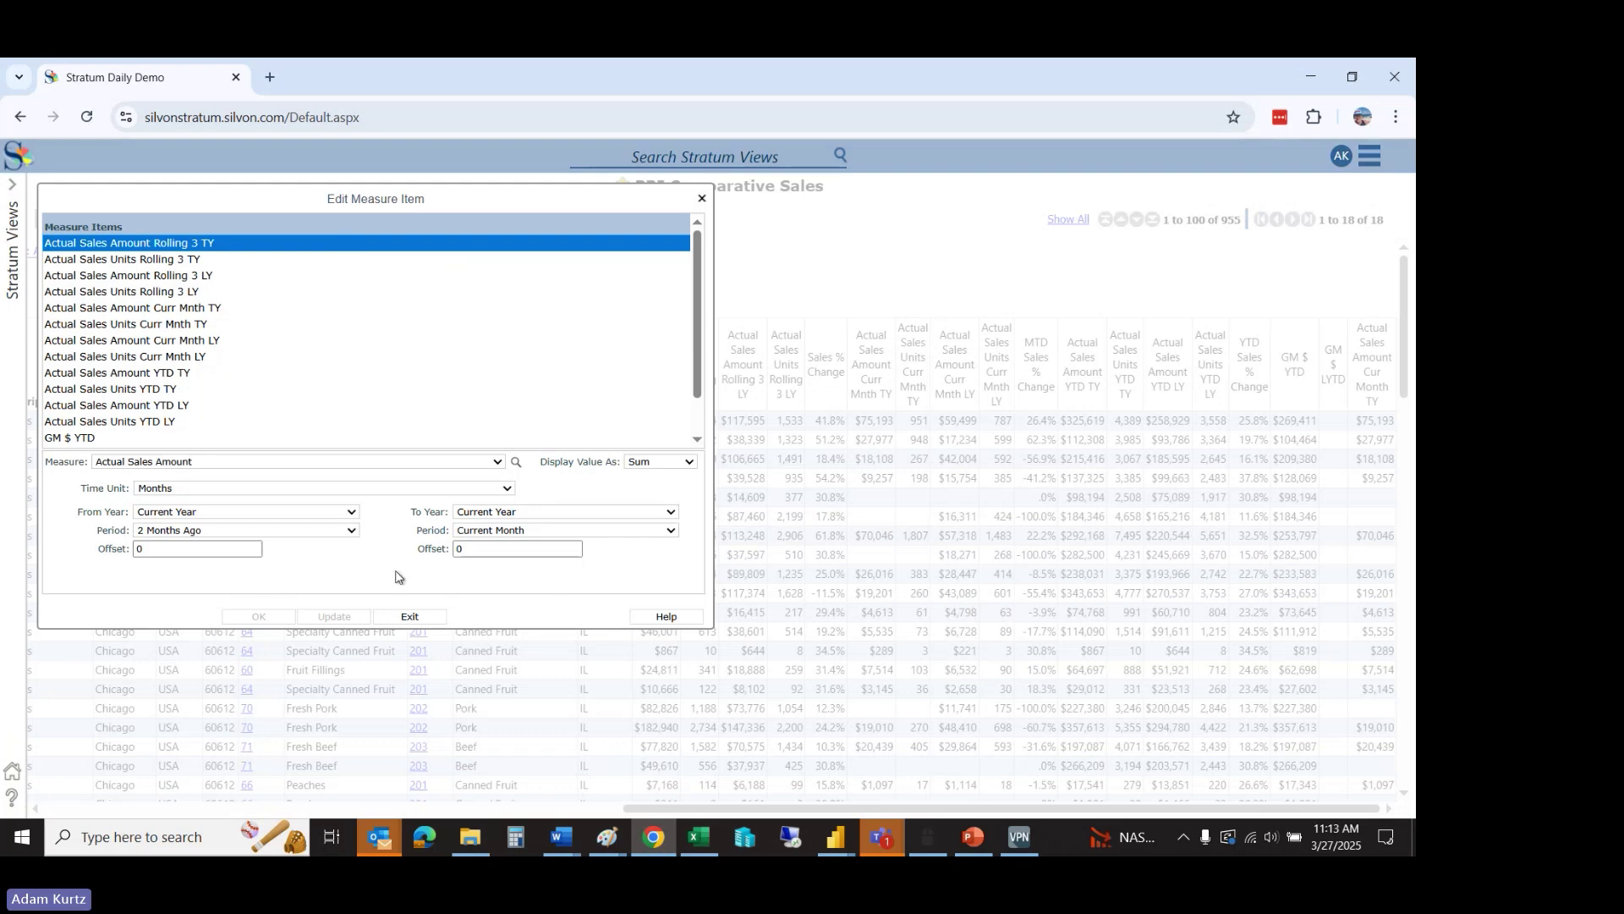
{"action": "left_click", "coordinate": [409, 618]}
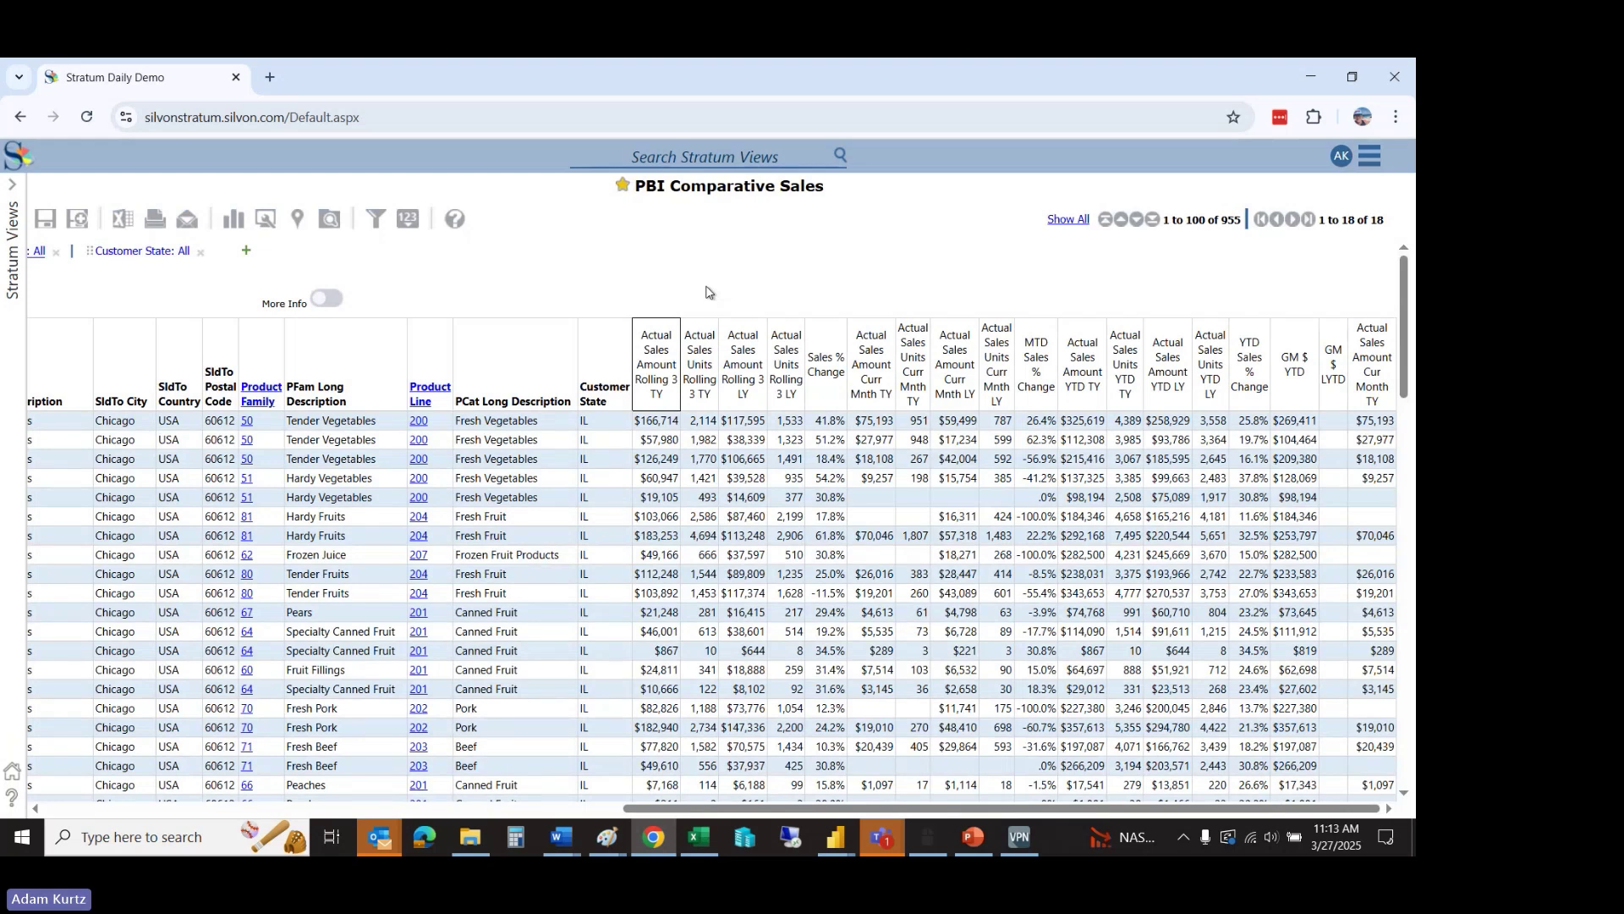
{"action": "double_click", "coordinate": [653, 383]}
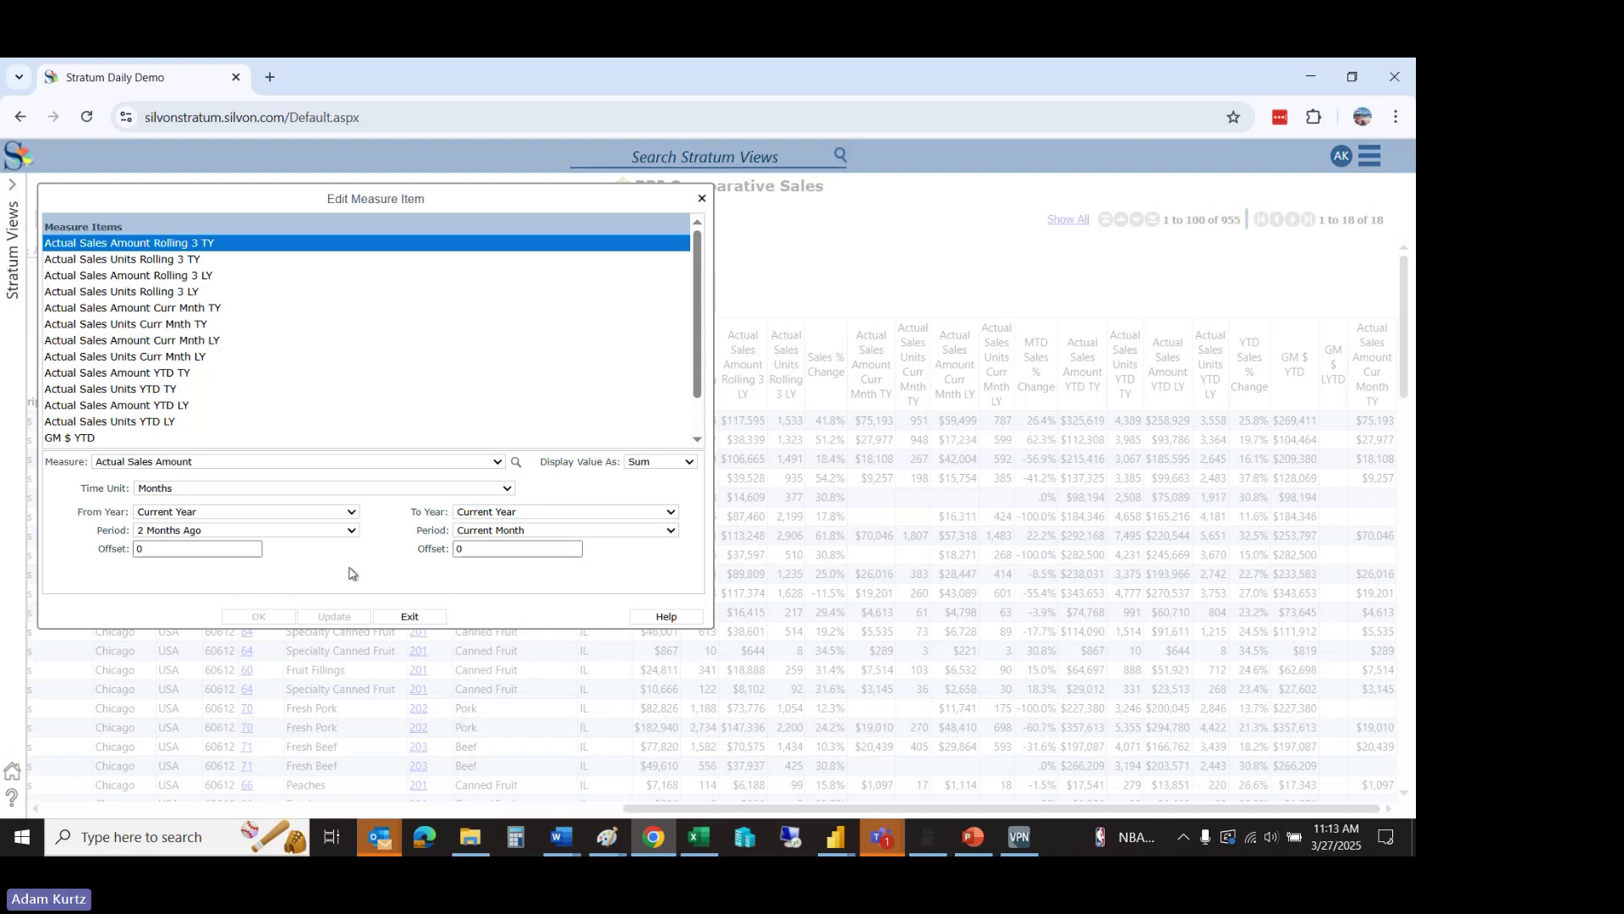
{"action": "left_click", "coordinate": [410, 617]}
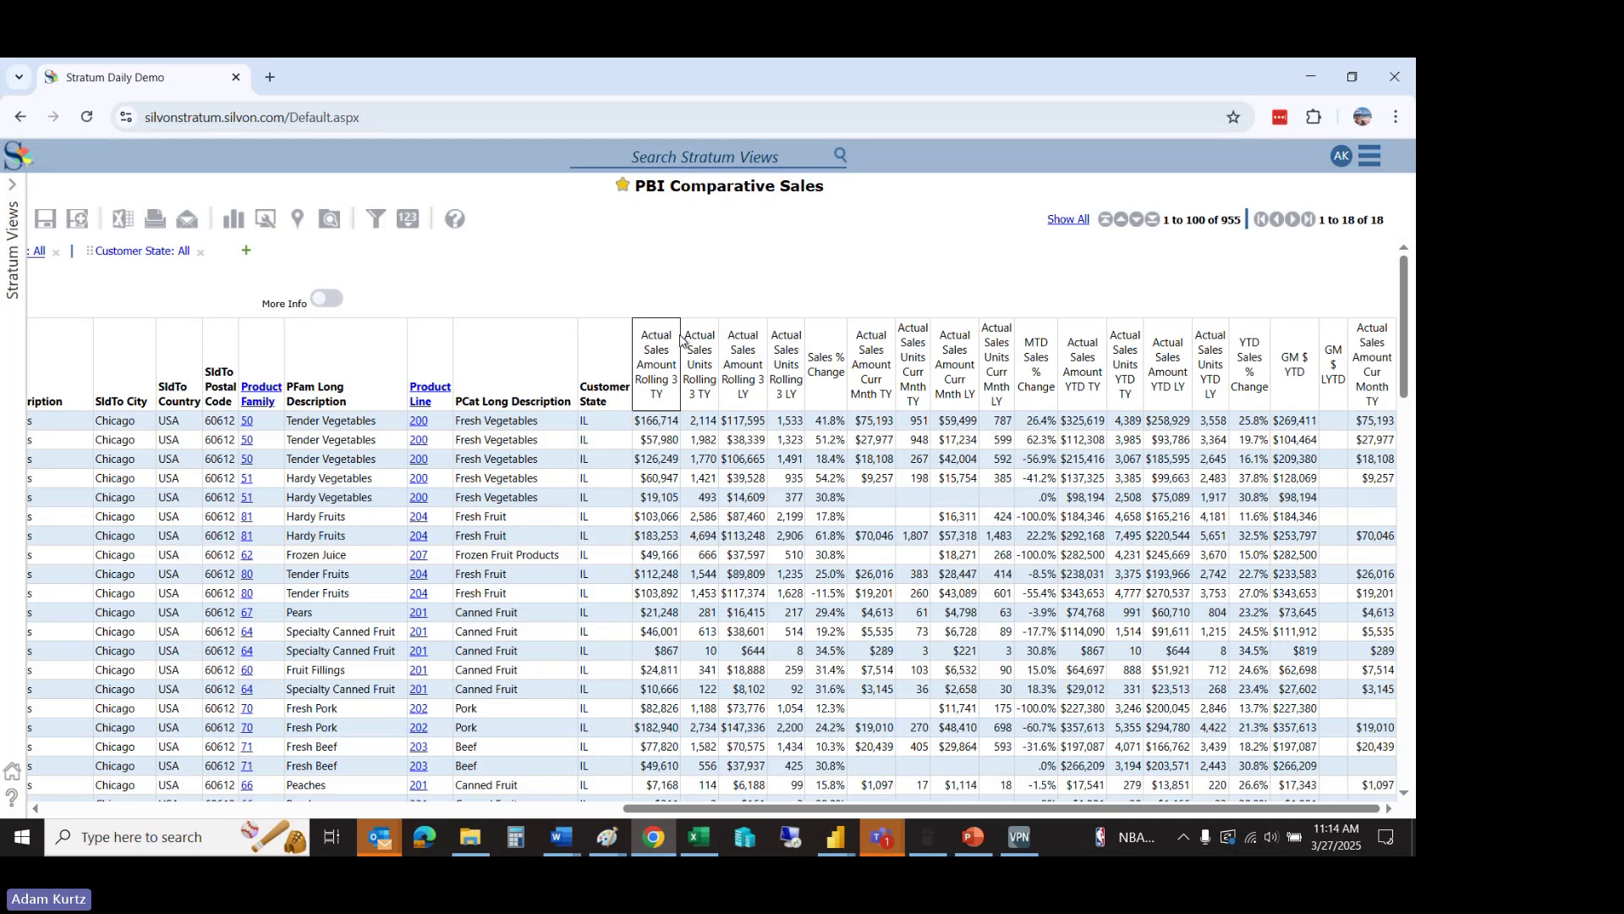
{"action": "right_click", "coordinate": [650, 357]}
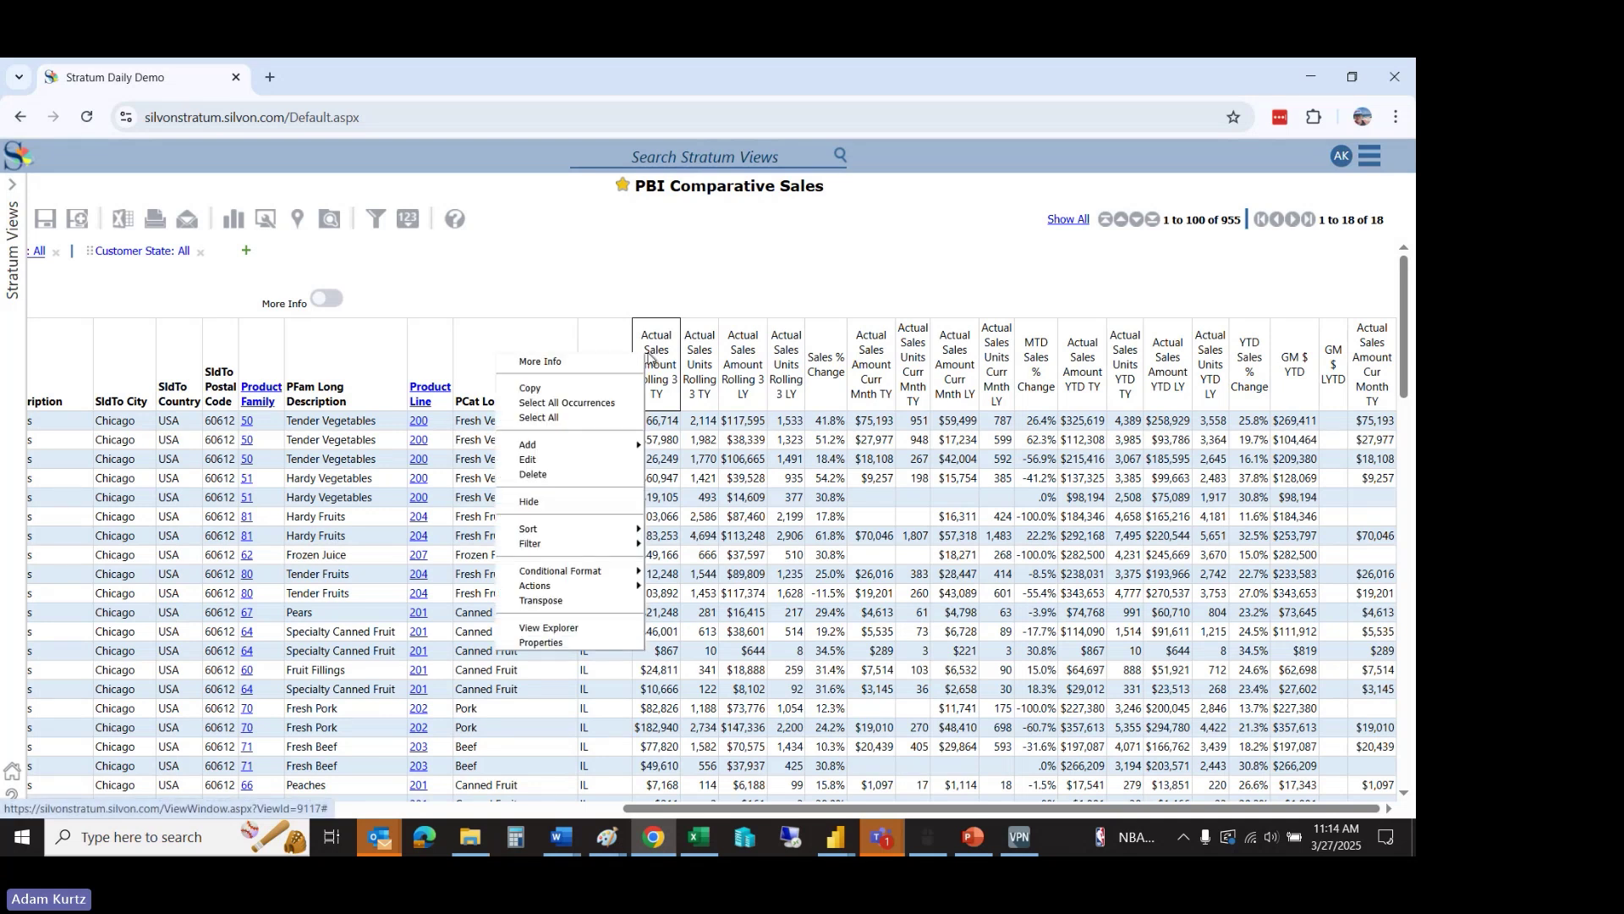
{"action": "double_click", "coordinate": [664, 356]}
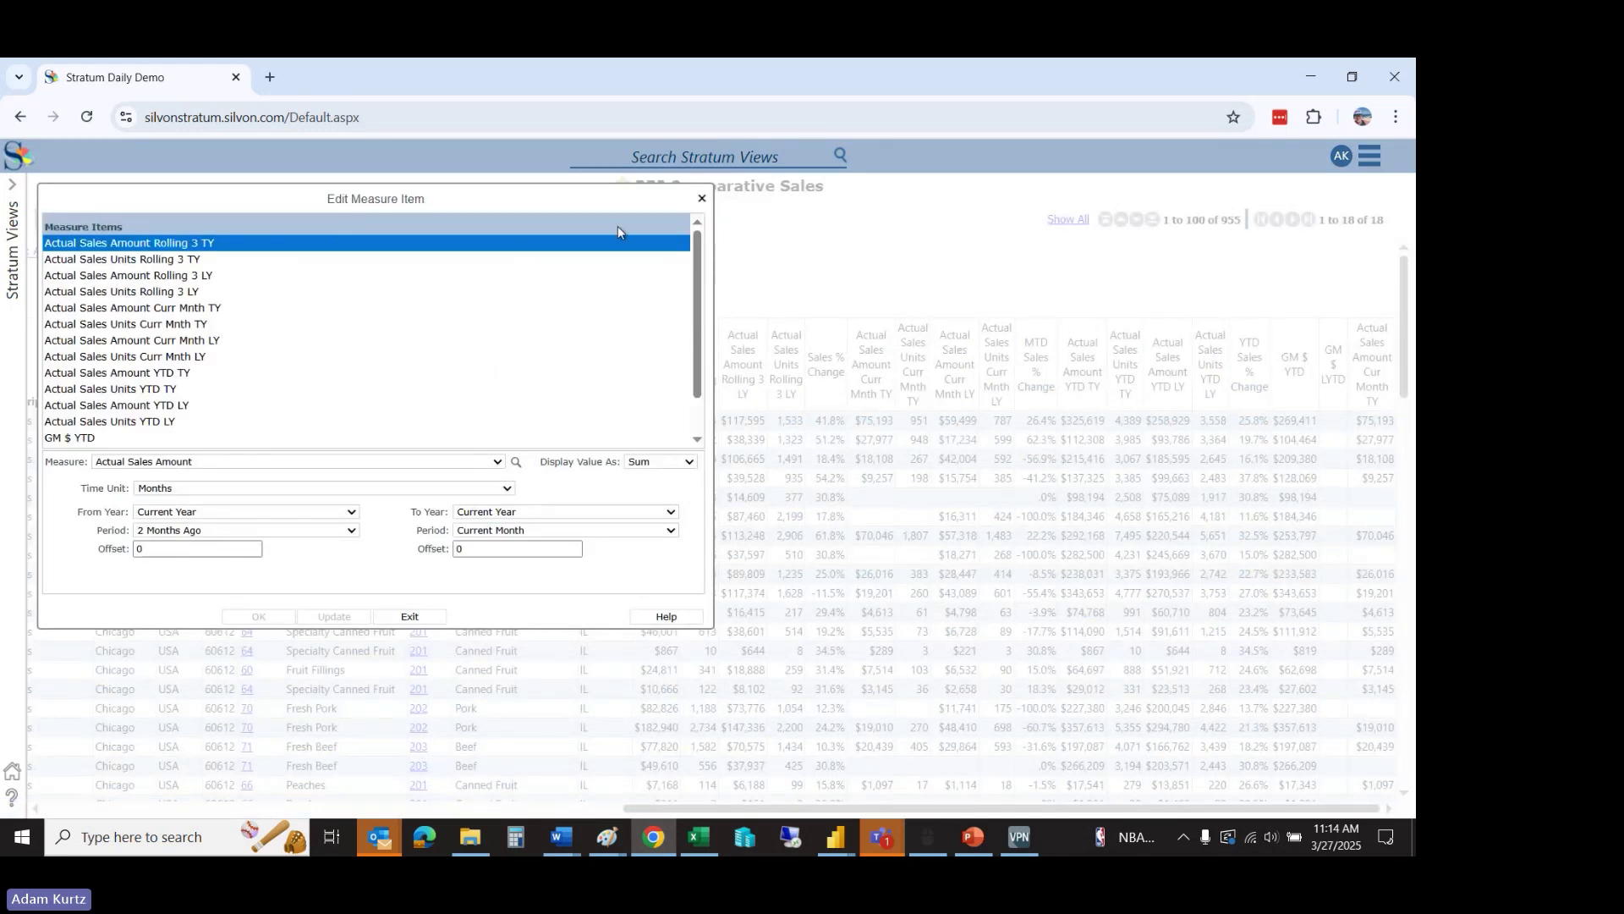
{"action": "left_click", "coordinate": [702, 200]}
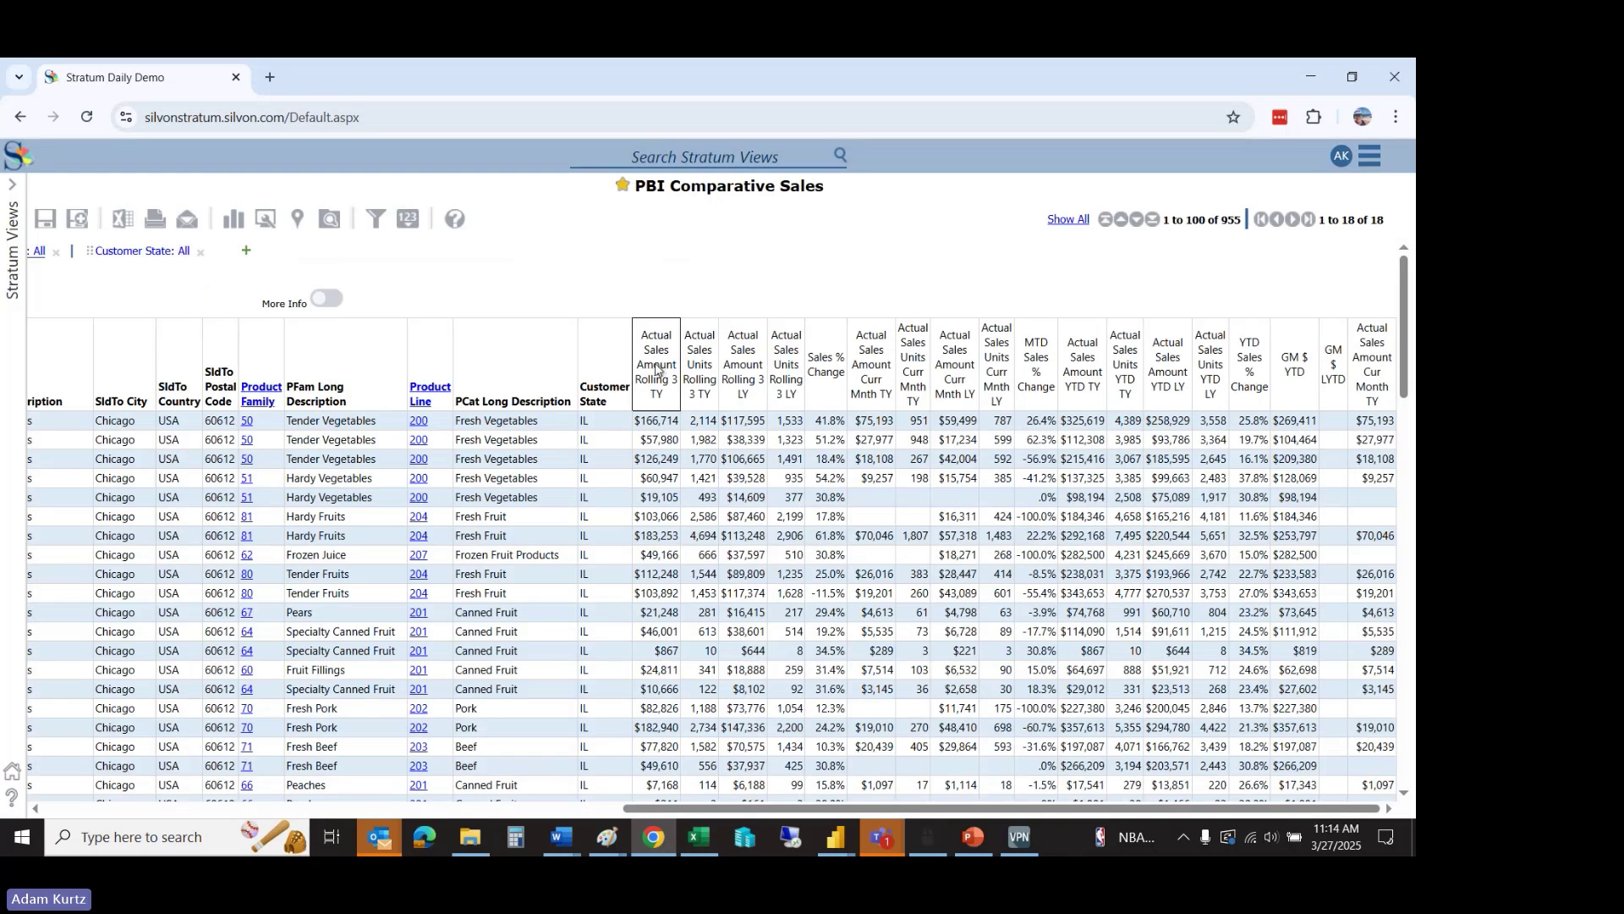
Display the properties of the Actual Sales Amount Rolling 3 TY column and open its caption expression
{"action": "right_click", "coordinate": [657, 368]}
{"action": "left_click", "coordinate": [650, 275]}
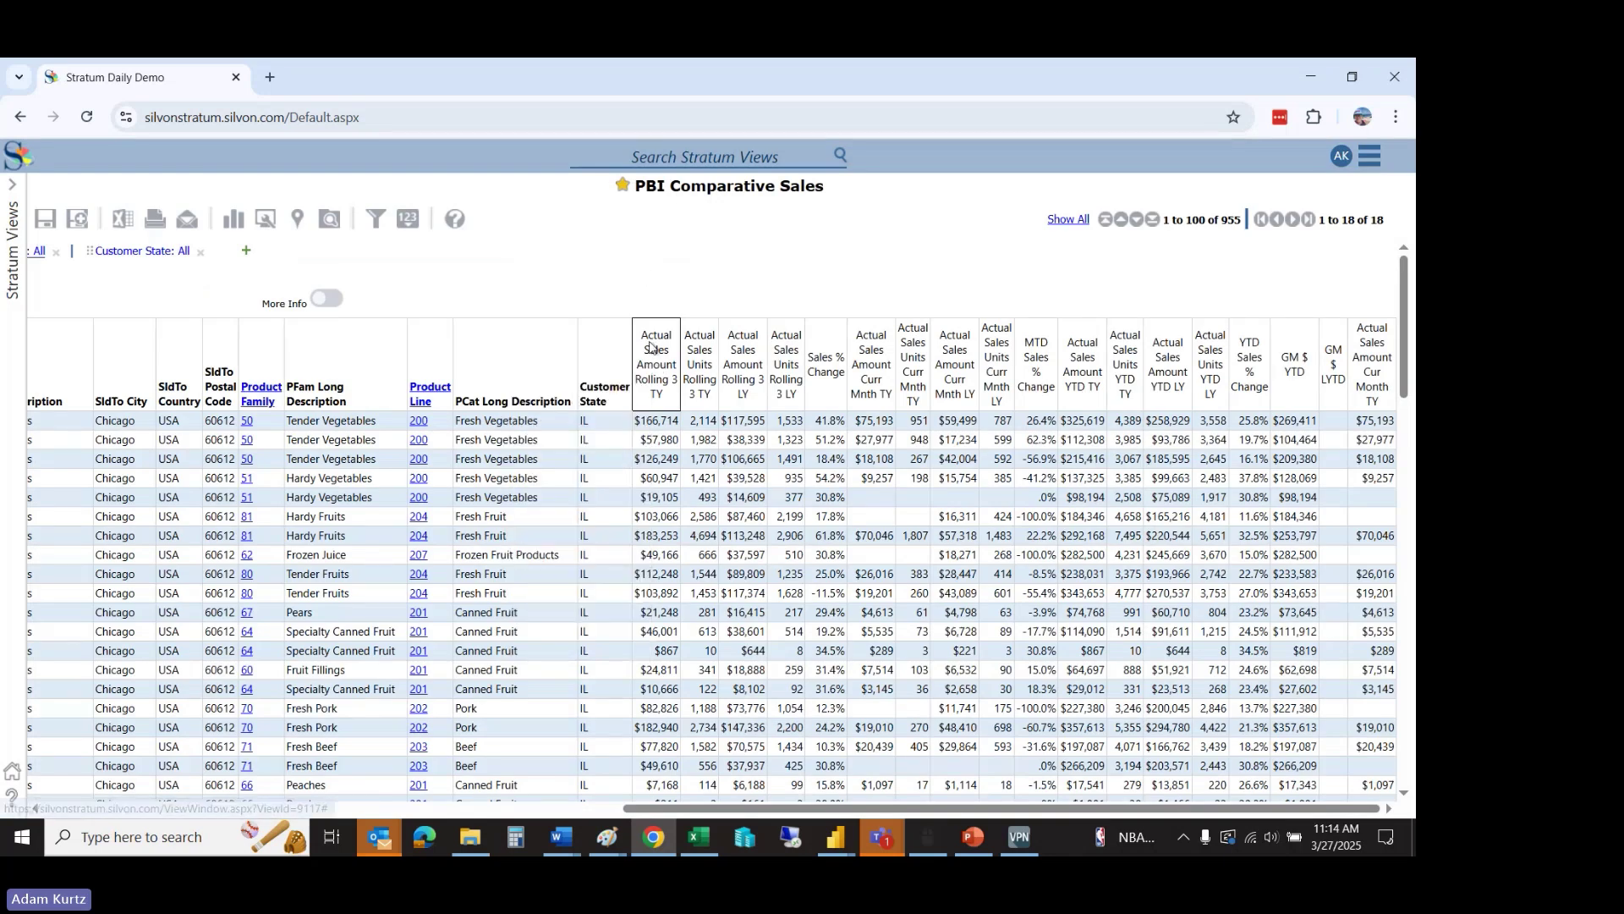
{"action": "right_click", "coordinate": [650, 347]}
{"action": "left_click", "coordinate": [593, 632]}
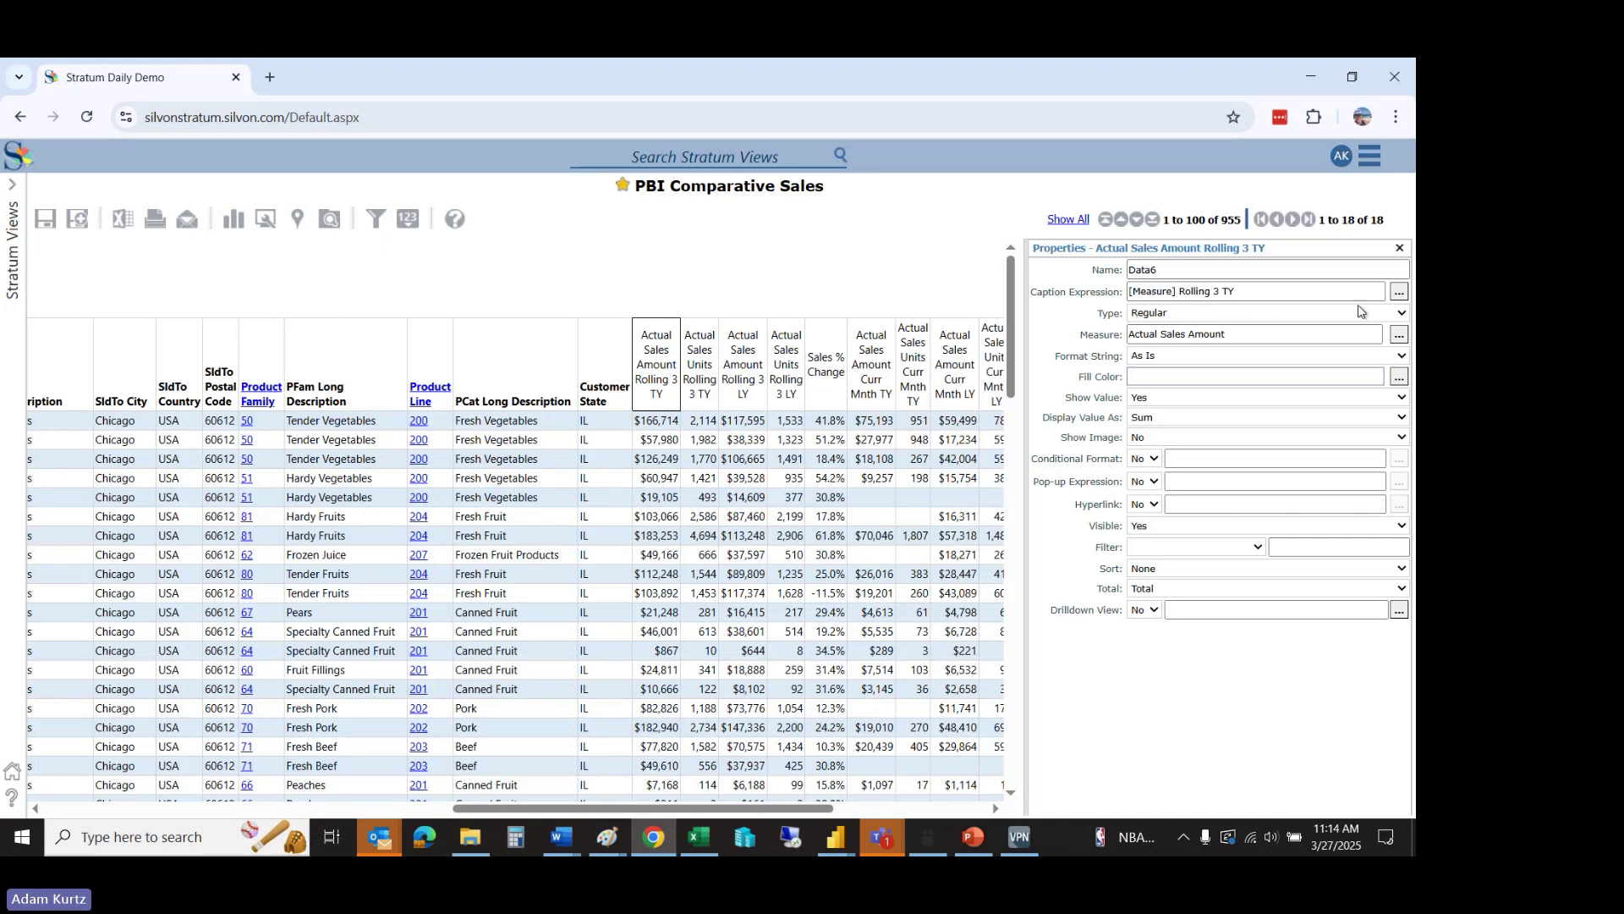
{"action": "left_click", "coordinate": [1399, 291]}
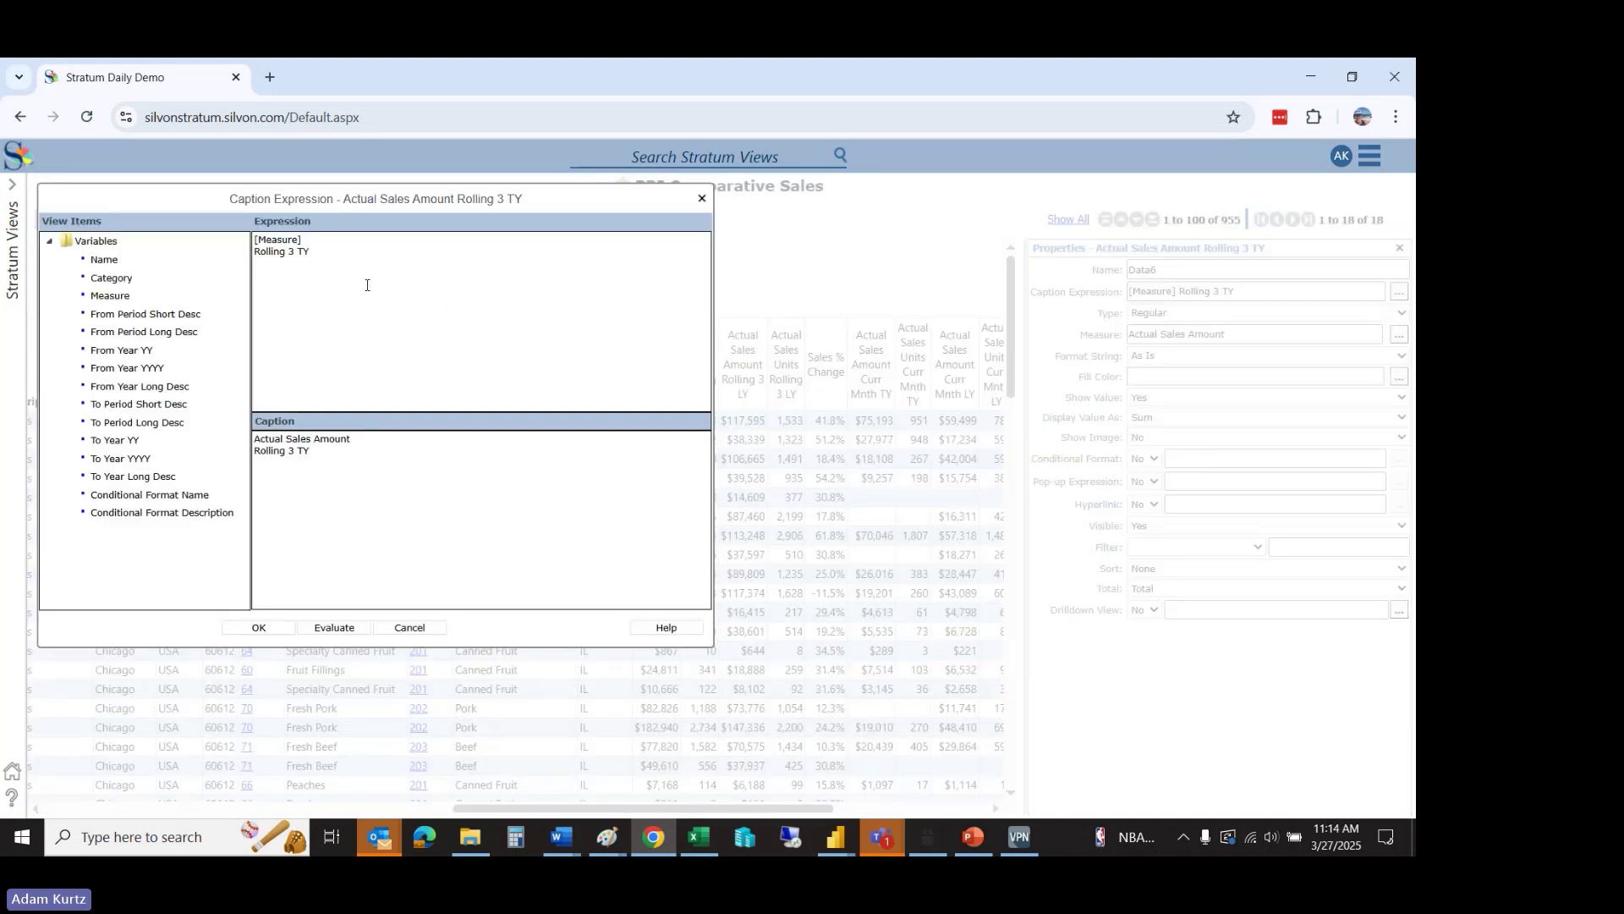
Compare the [Measure] variable and Rolling 3 TY text in the caption expression with the evaluated caption, and cancel without changes
{"action": "triple_click", "coordinate": [318, 252]}
{"action": "left_click", "coordinate": [375, 251]}
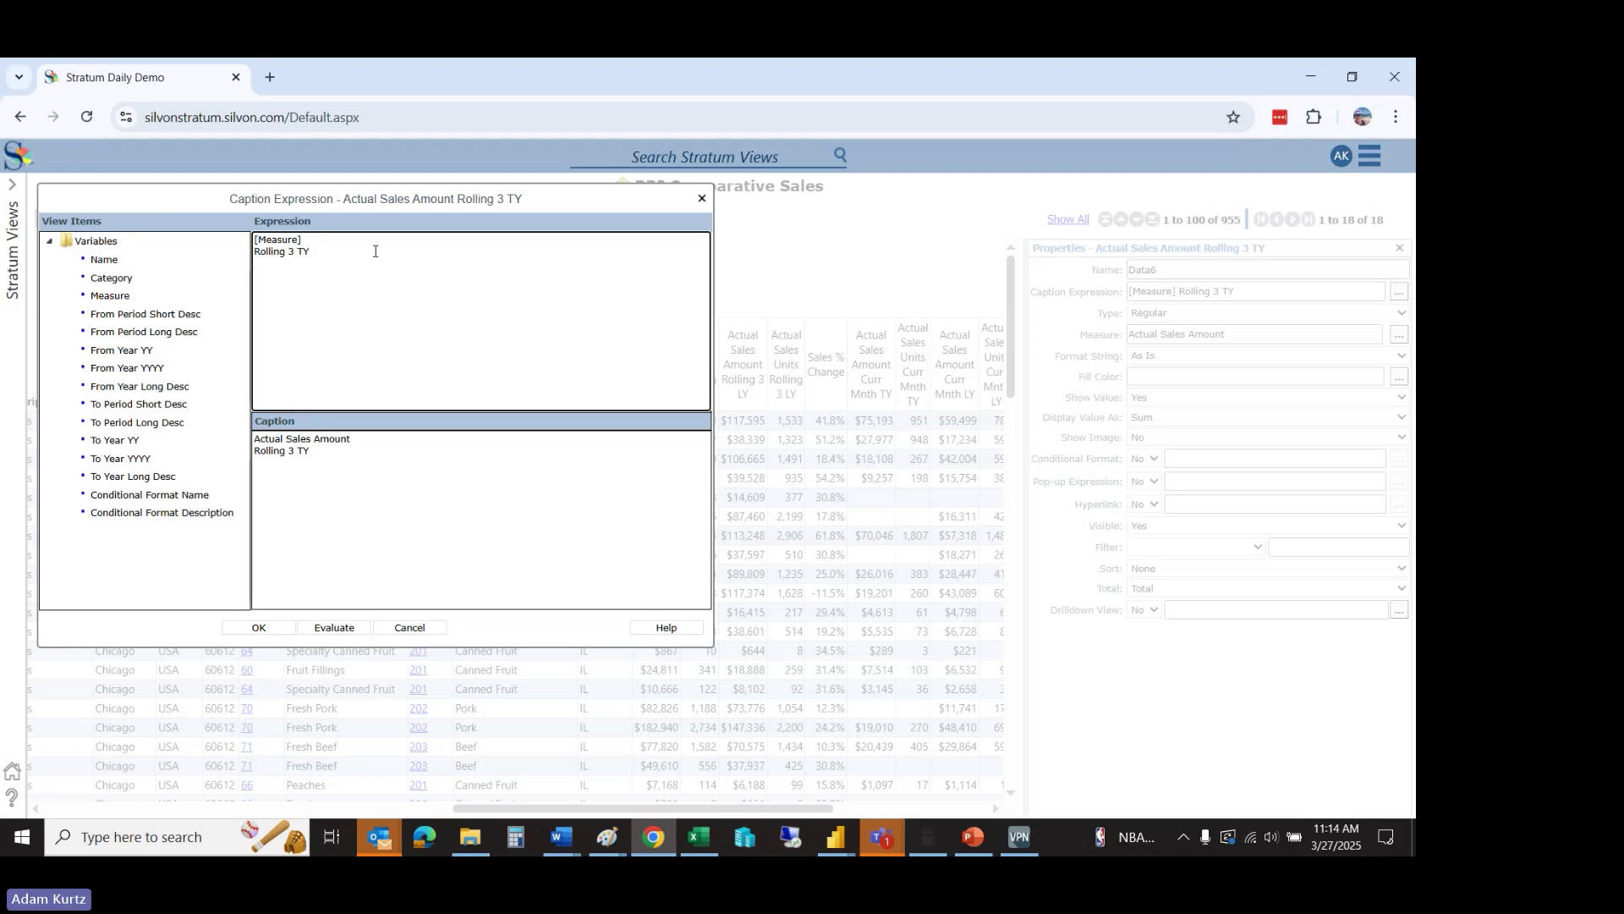
{"action": "left_click_drag", "start_coordinate": [302, 240], "coordinate": [254, 241]}
{"action": "left_click_drag", "start_coordinate": [364, 447], "coordinate": [235, 435]}
{"action": "left_click", "coordinate": [365, 292]}
{"action": "left_click_drag", "start_coordinate": [317, 236], "coordinate": [222, 230]}
{"action": "left_click", "coordinate": [316, 258]}
{"action": "left_click", "coordinate": [422, 635]}
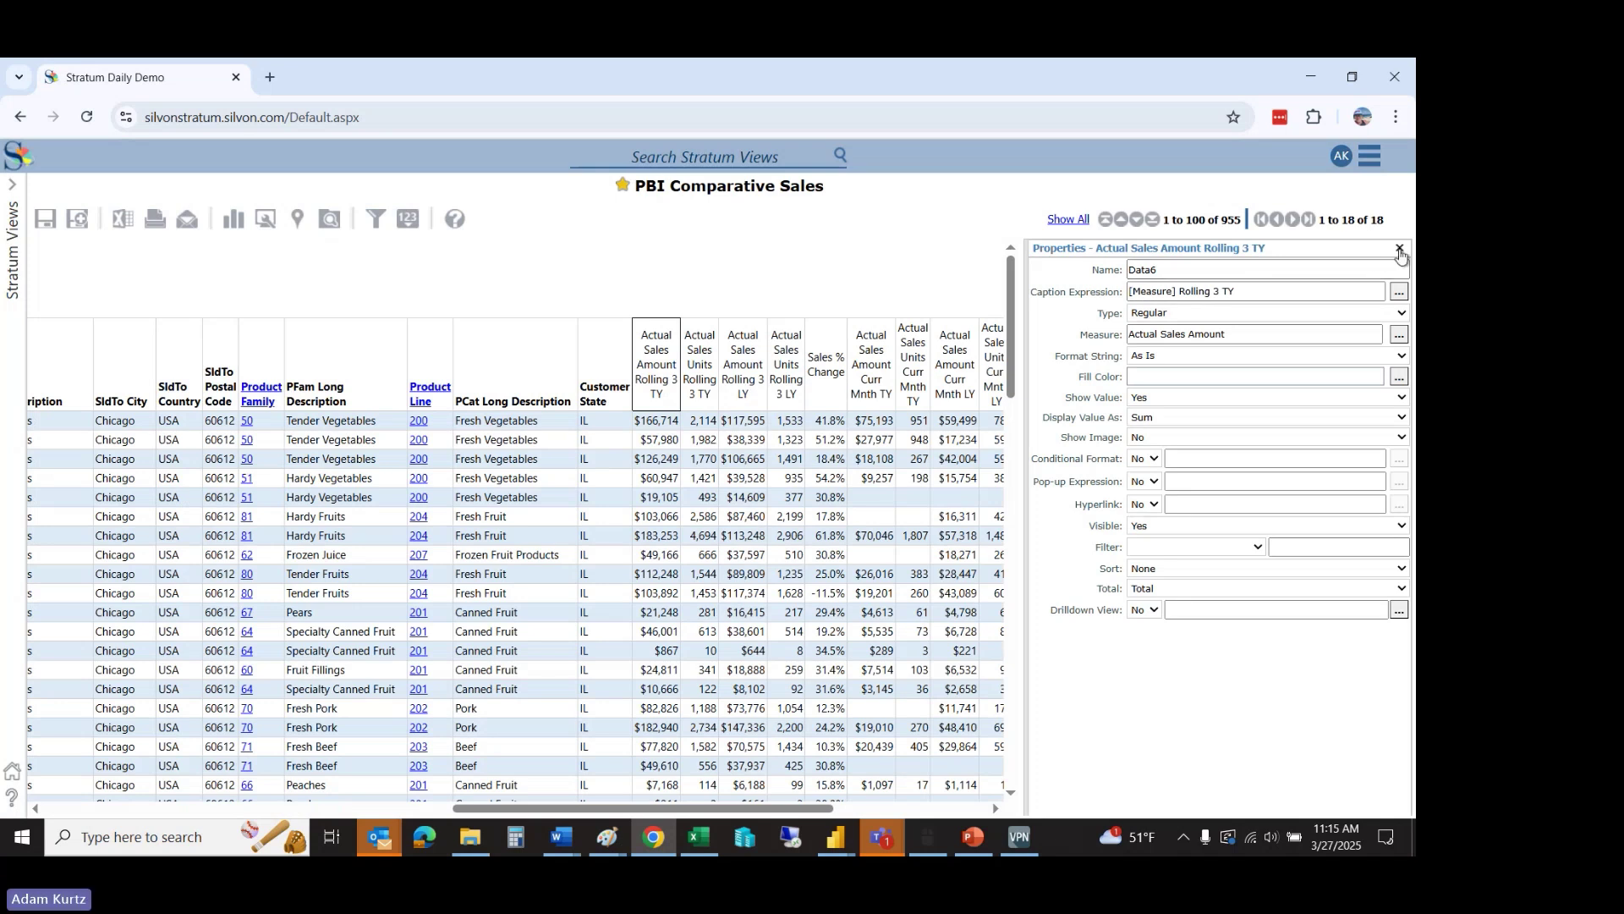
Close the measure properties, switch to the Stratum Sales New report in Power BI, and review the PBI Comparative Sales fields
{"action": "mouse_move", "coordinate": [835, 838]}
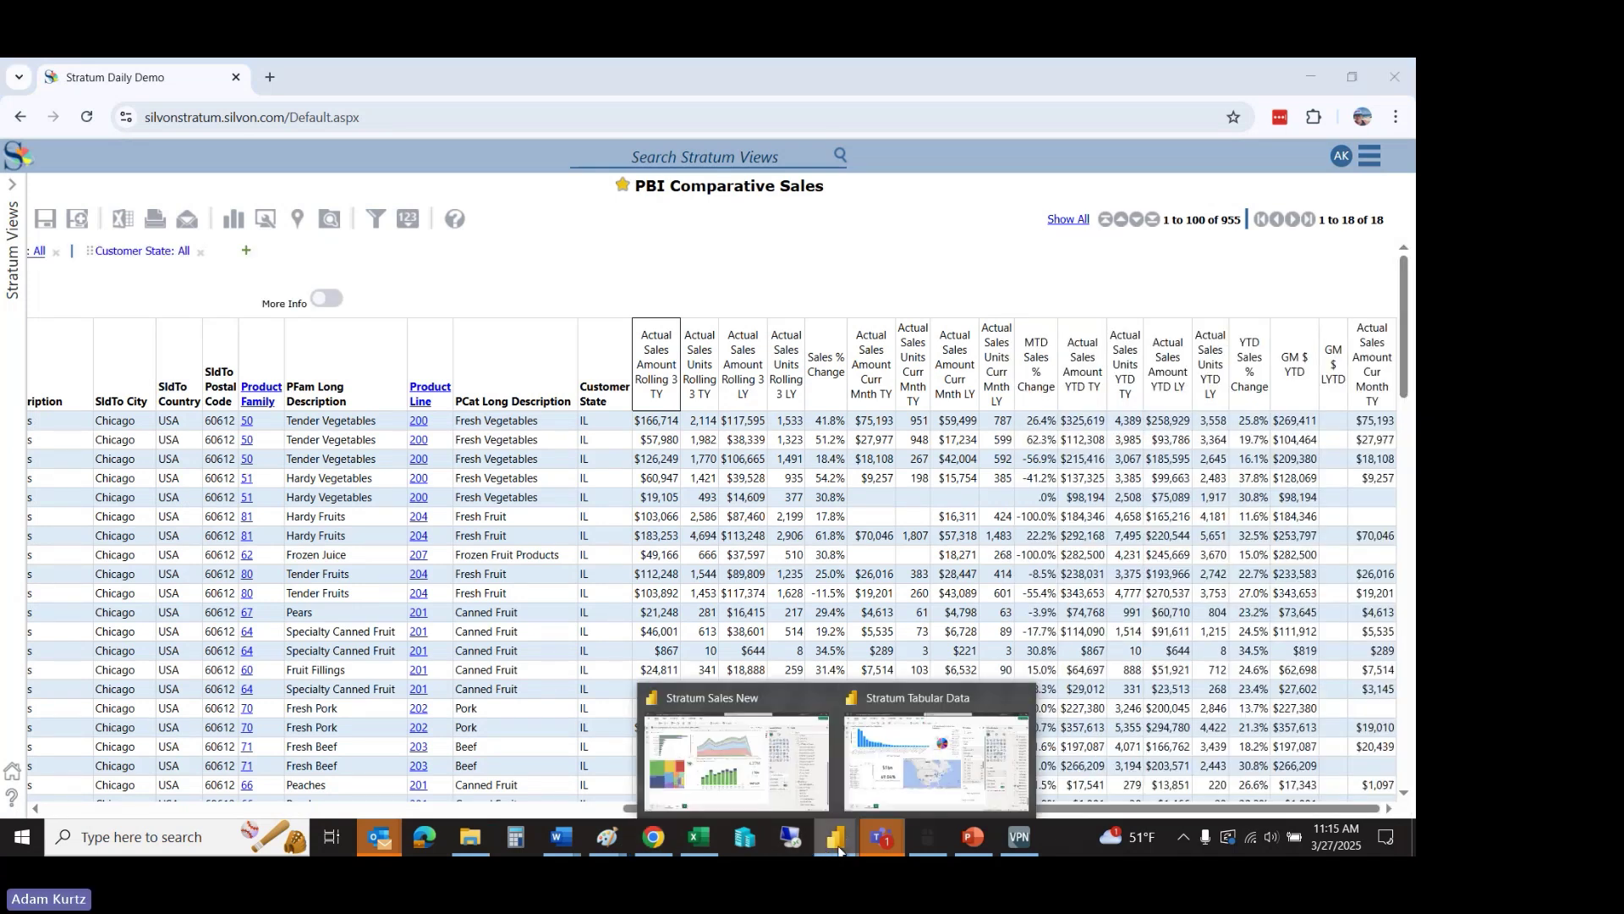
{"action": "left_click", "coordinate": [770, 805]}
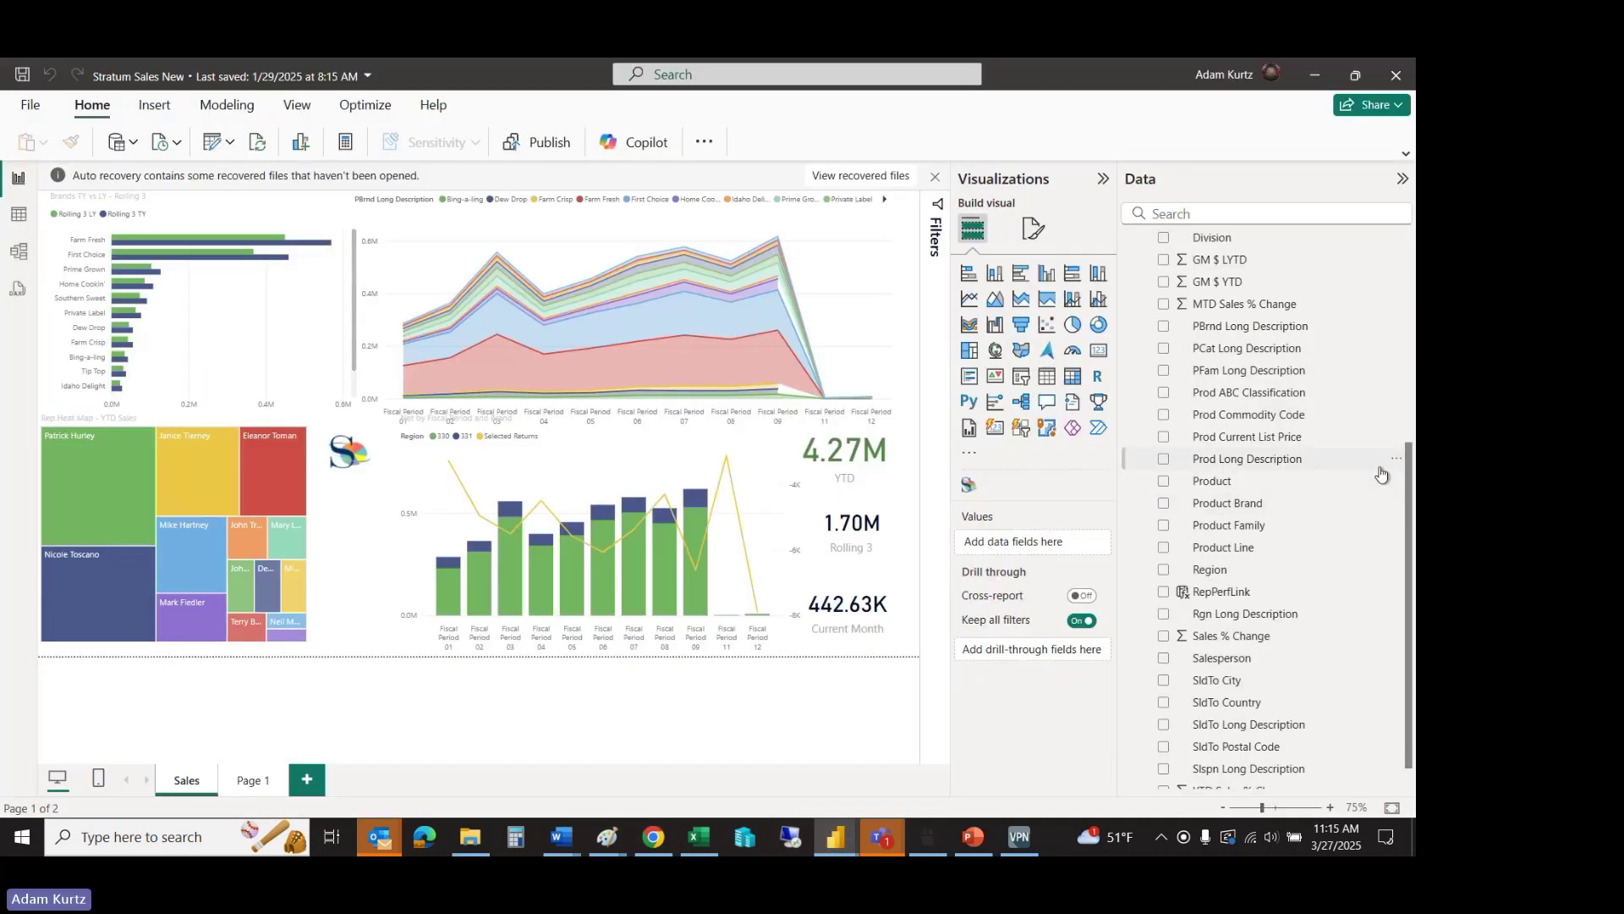
{"action": "left_click_drag", "start_coordinate": [1409, 489], "coordinate": [1406, 271]}
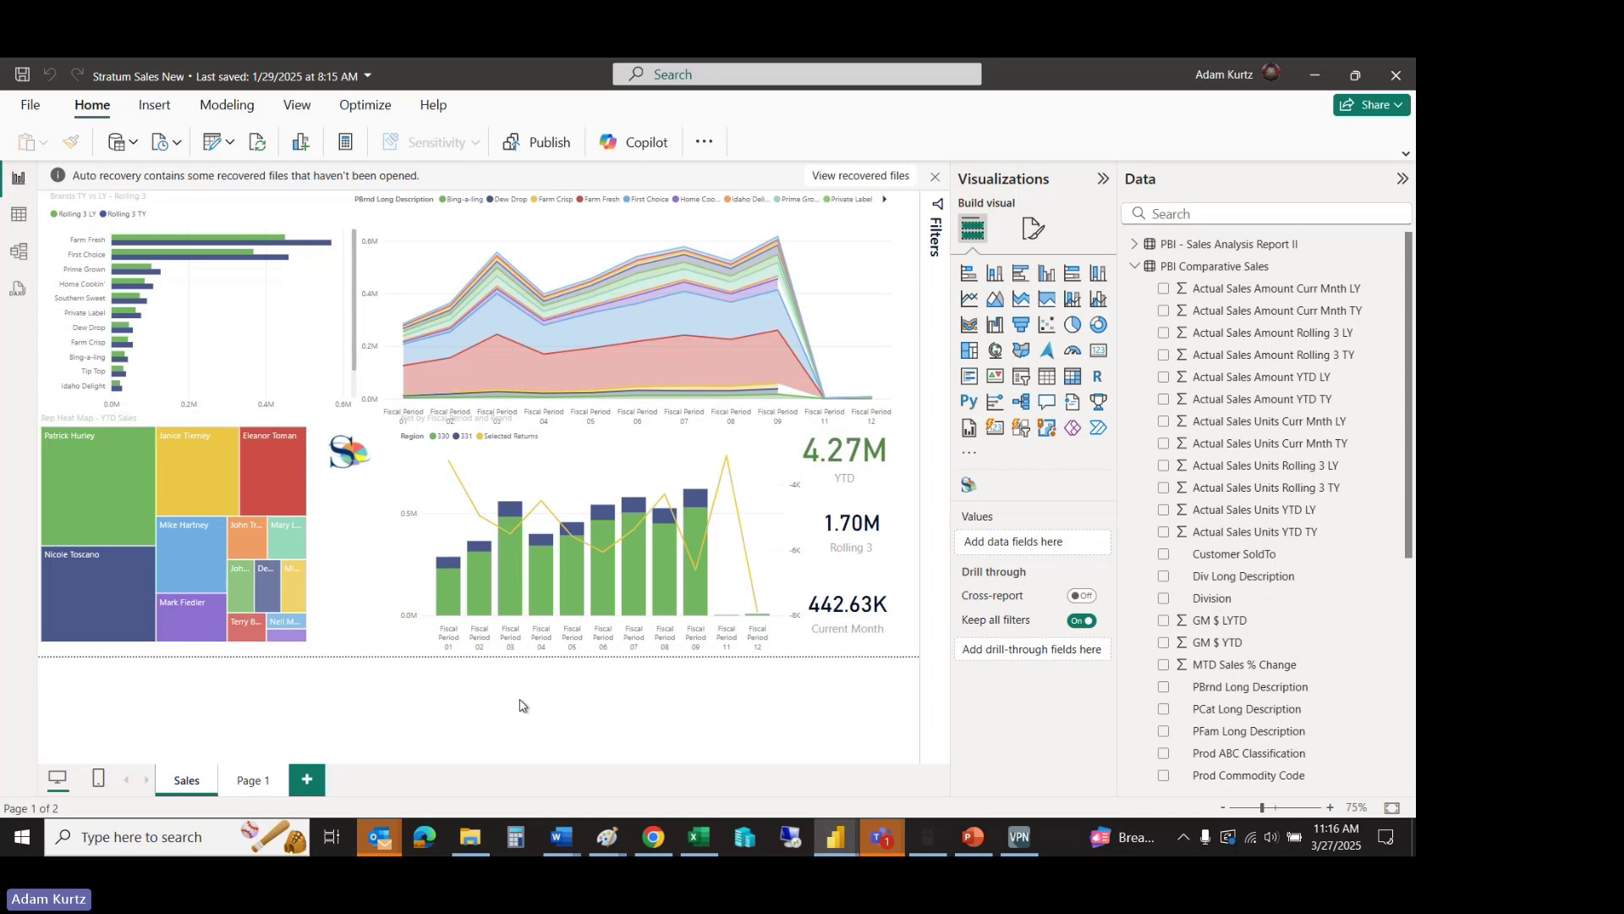
Cross-filter the Sales page by four different salespeople in turn, using the YTD sales treemap, and compare the other visuals
{"action": "left_click", "coordinate": [110, 468]}
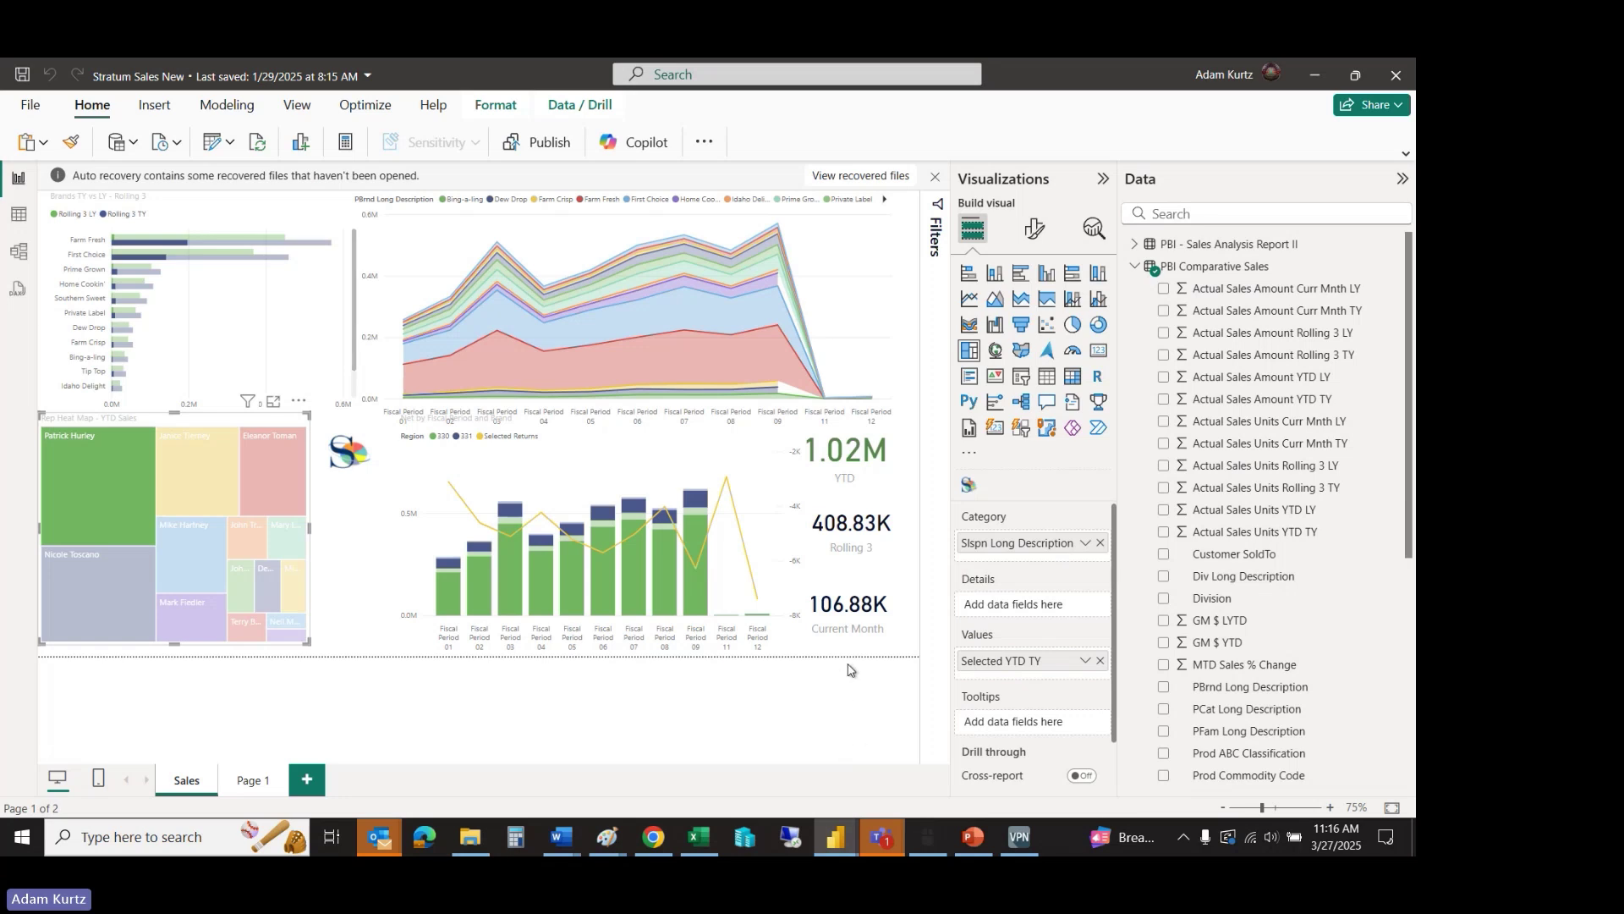
{"action": "left_click", "coordinate": [110, 580]}
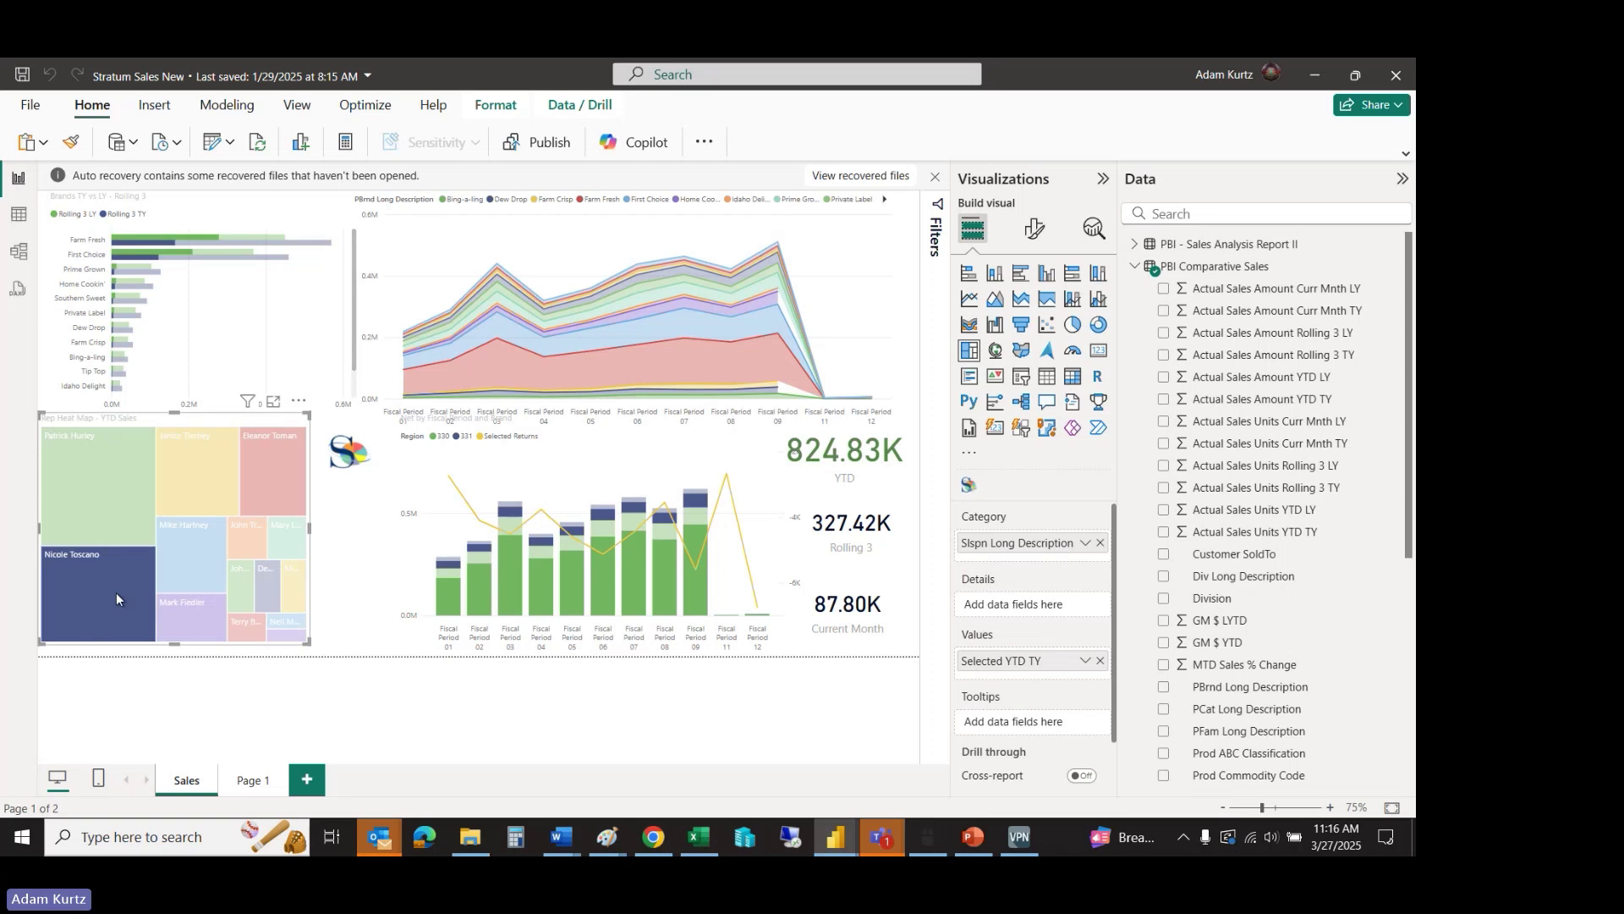
{"action": "mouse_move", "coordinate": [107, 599]}
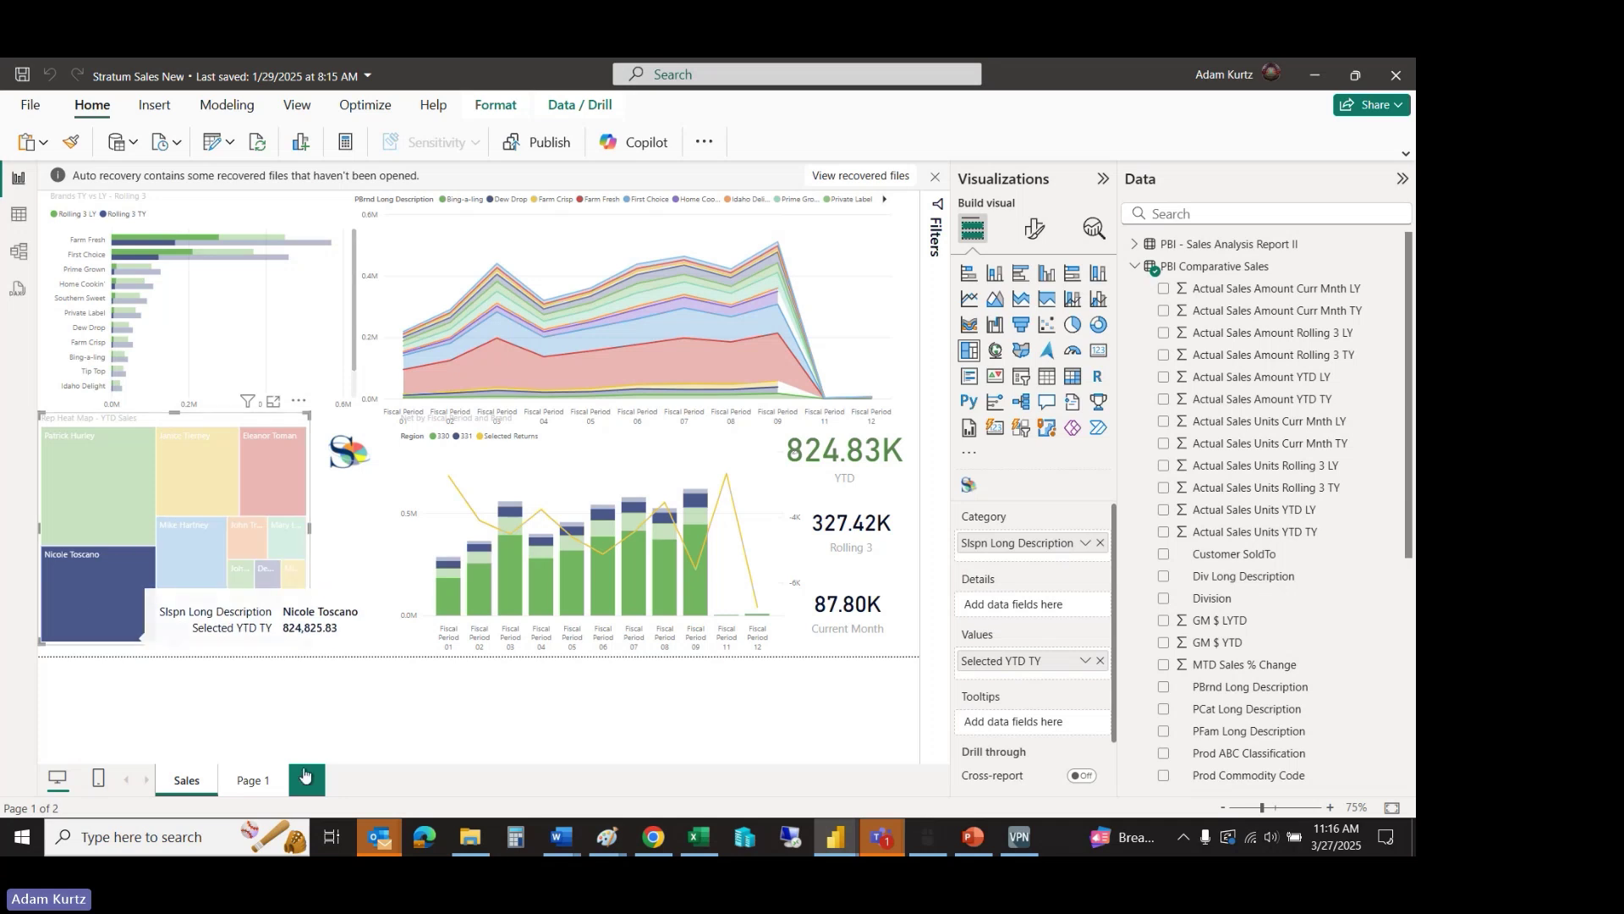
{"action": "left_click", "coordinate": [208, 479]}
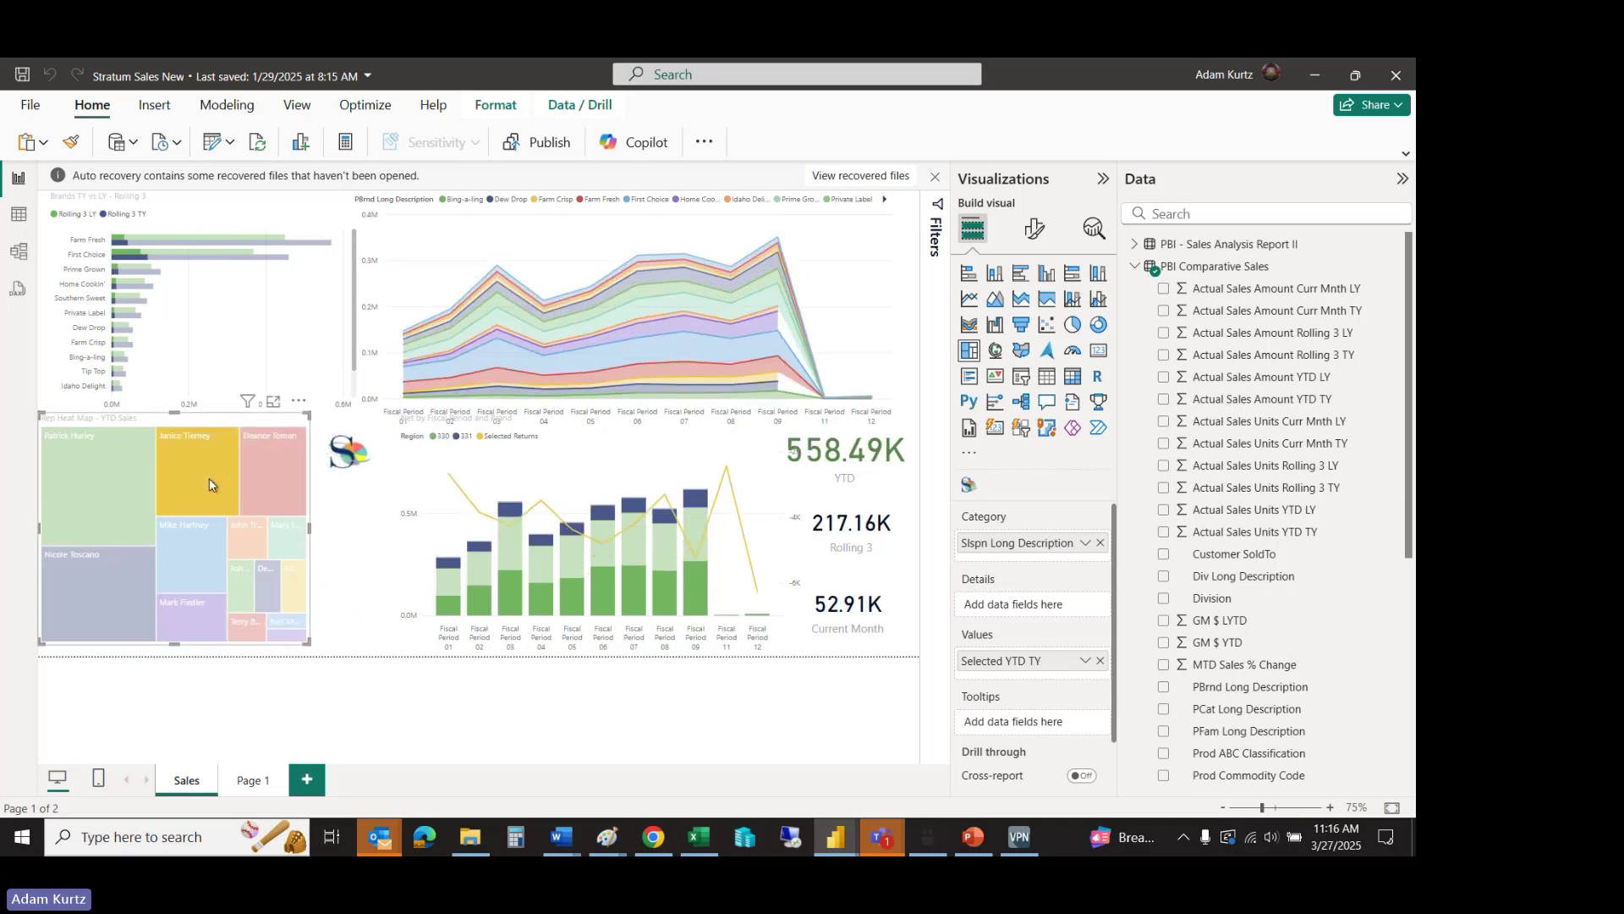
{"action": "left_click", "coordinate": [204, 556]}
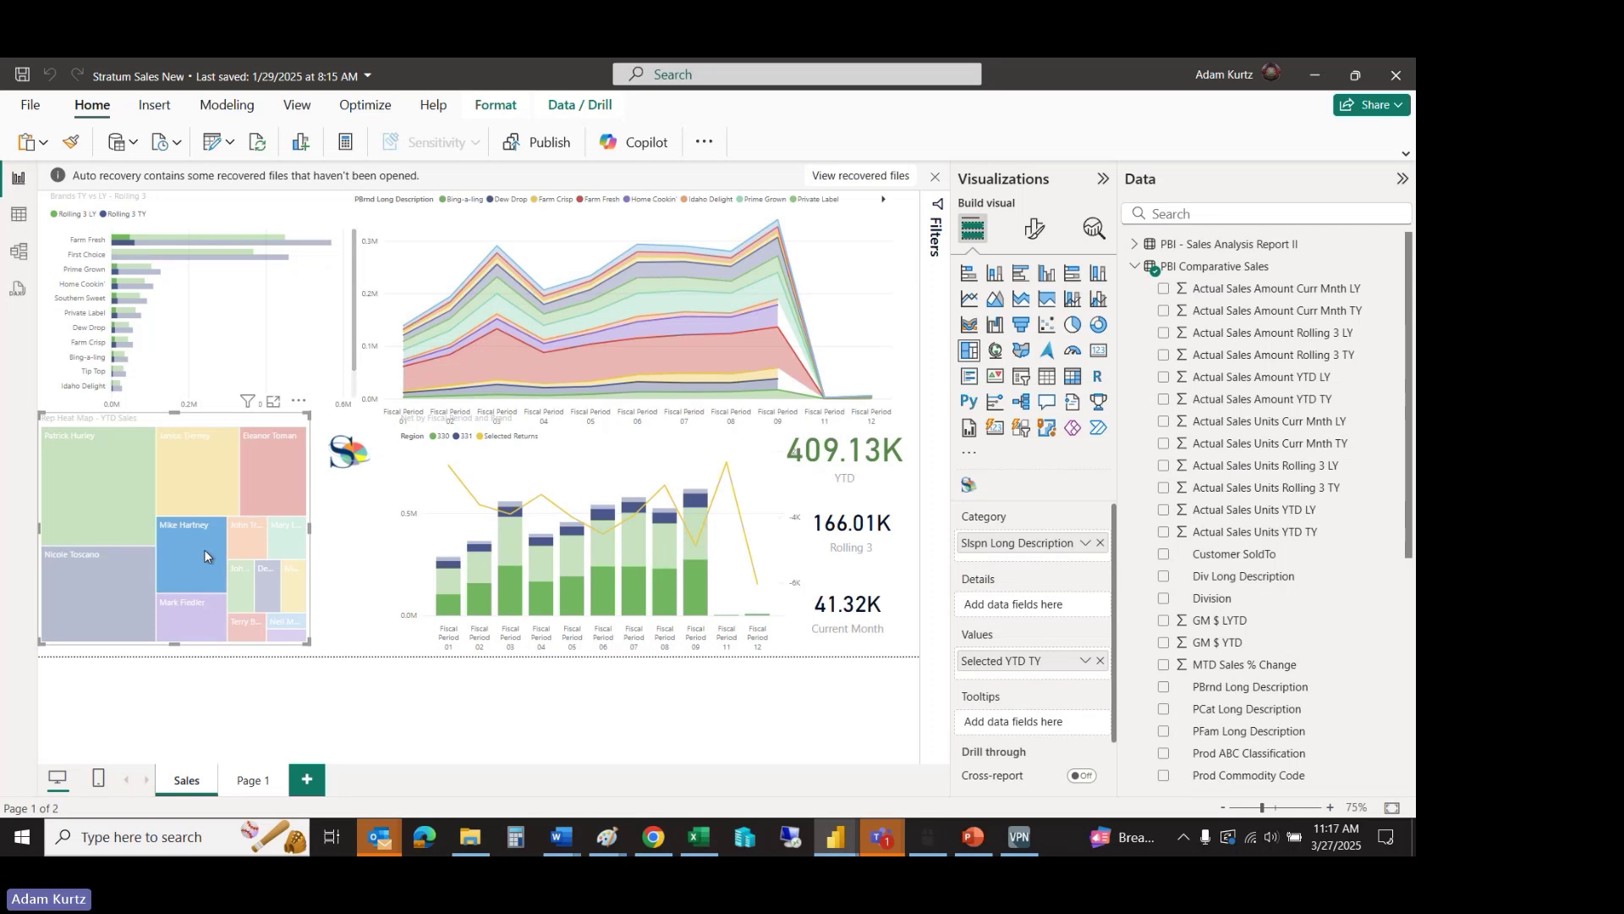
Cross-filter the Sales page by the salesperson with the largest treemap block and follow the Stratum logo link to the browser
{"action": "left_click", "coordinate": [119, 493]}
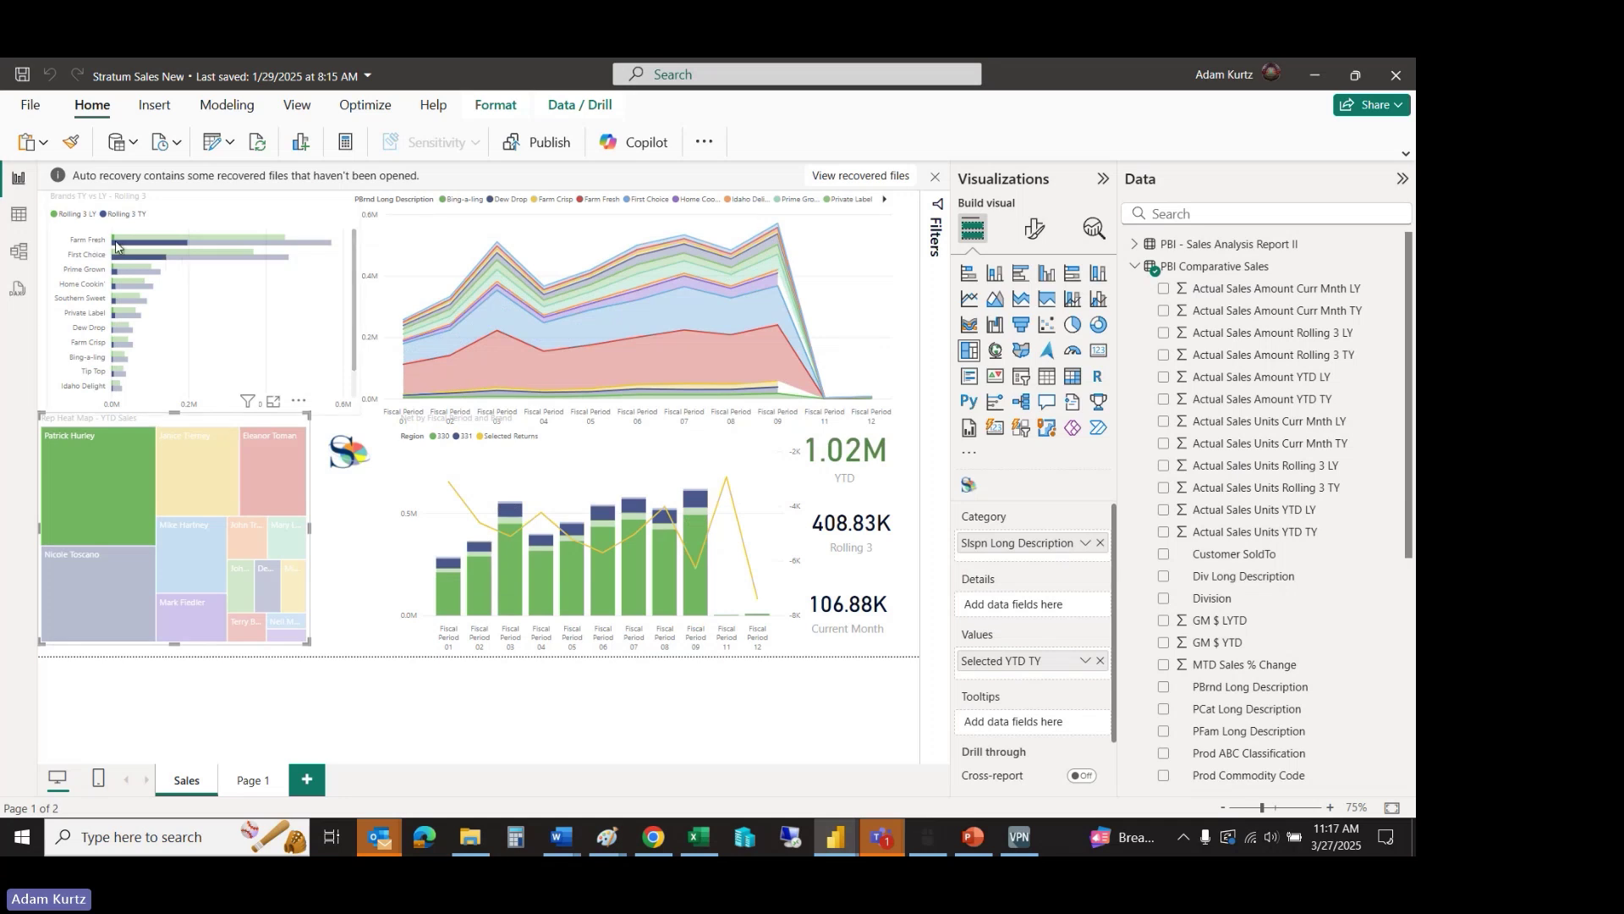
{"action": "mouse_move", "coordinate": [132, 244]}
{"action": "left_click", "coordinate": [345, 462], "text": "ctrl"}
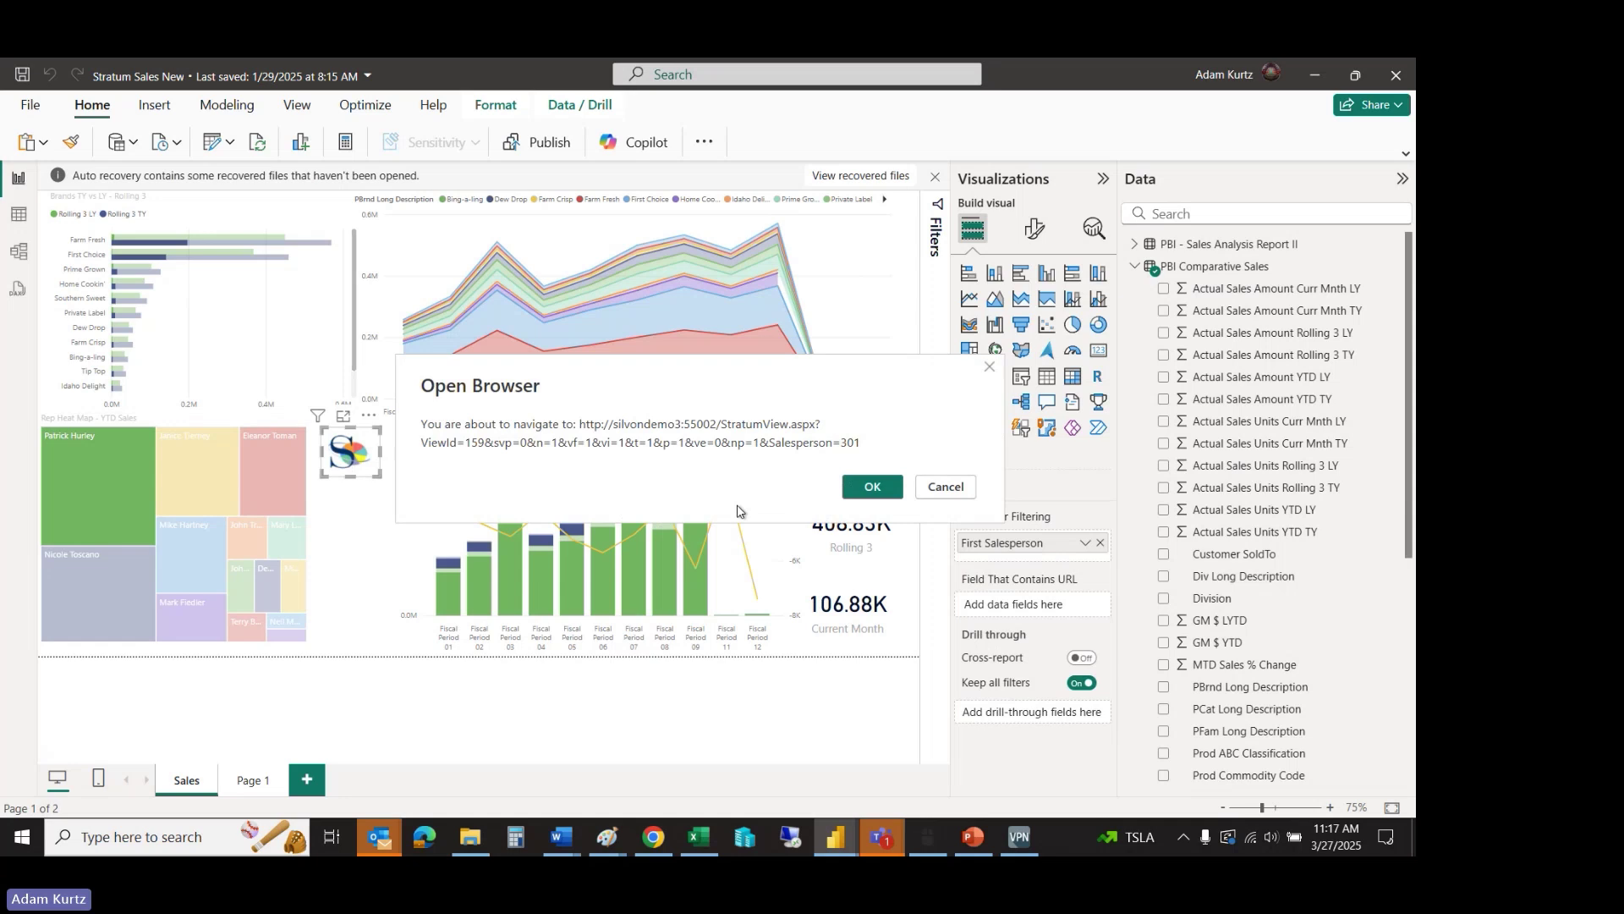
{"action": "left_click", "coordinate": [864, 486]}
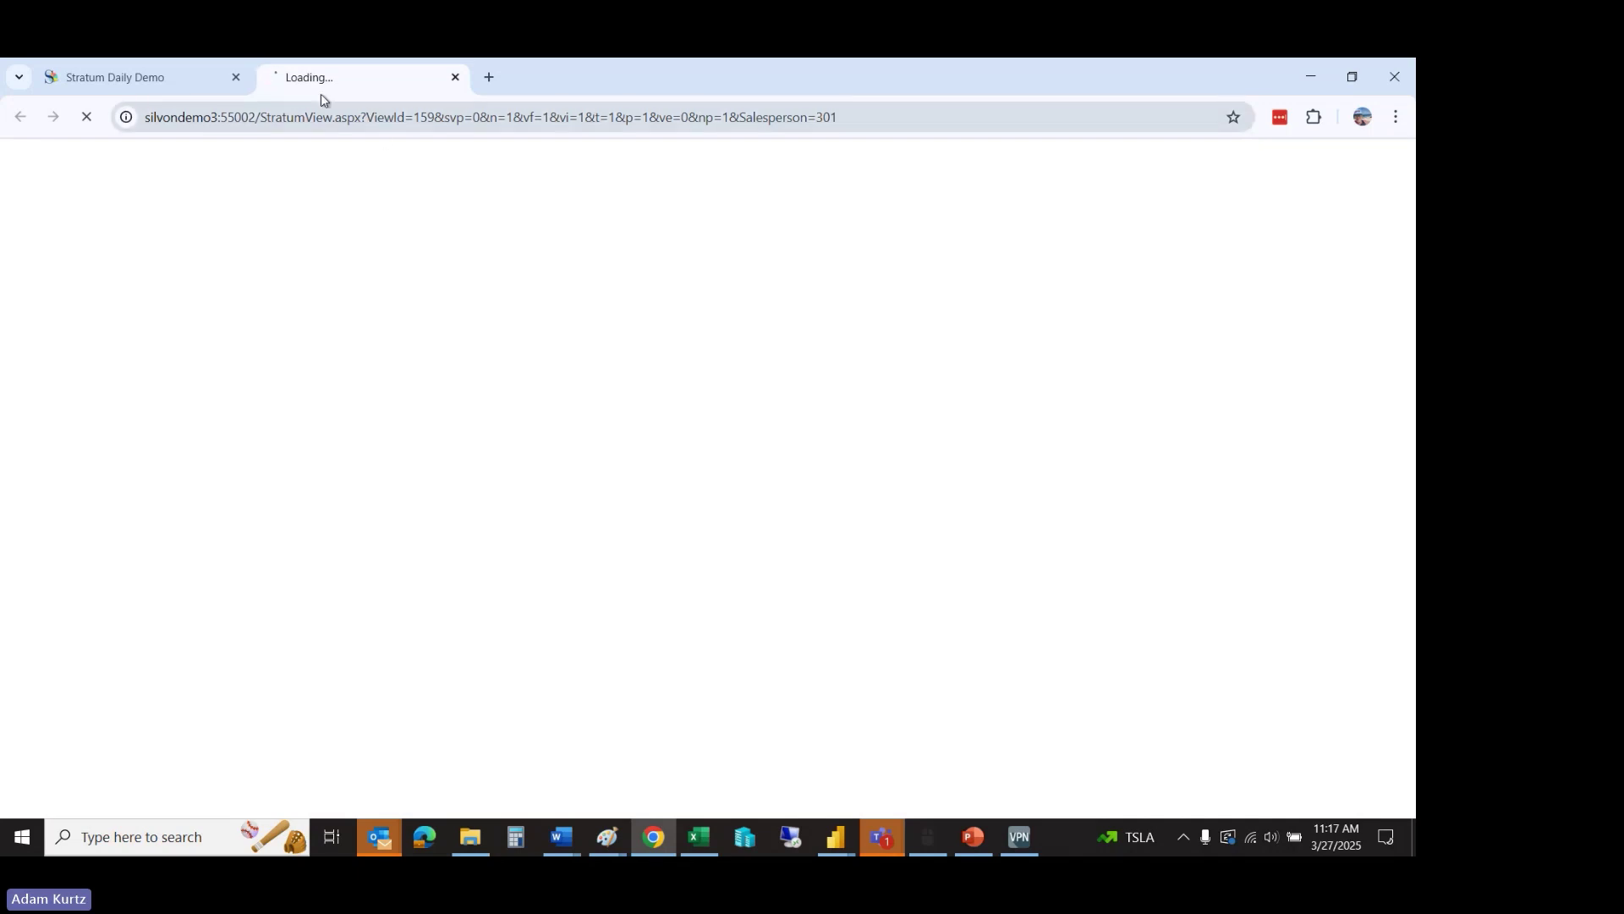
{"action": "left_click", "coordinate": [203, 111]}
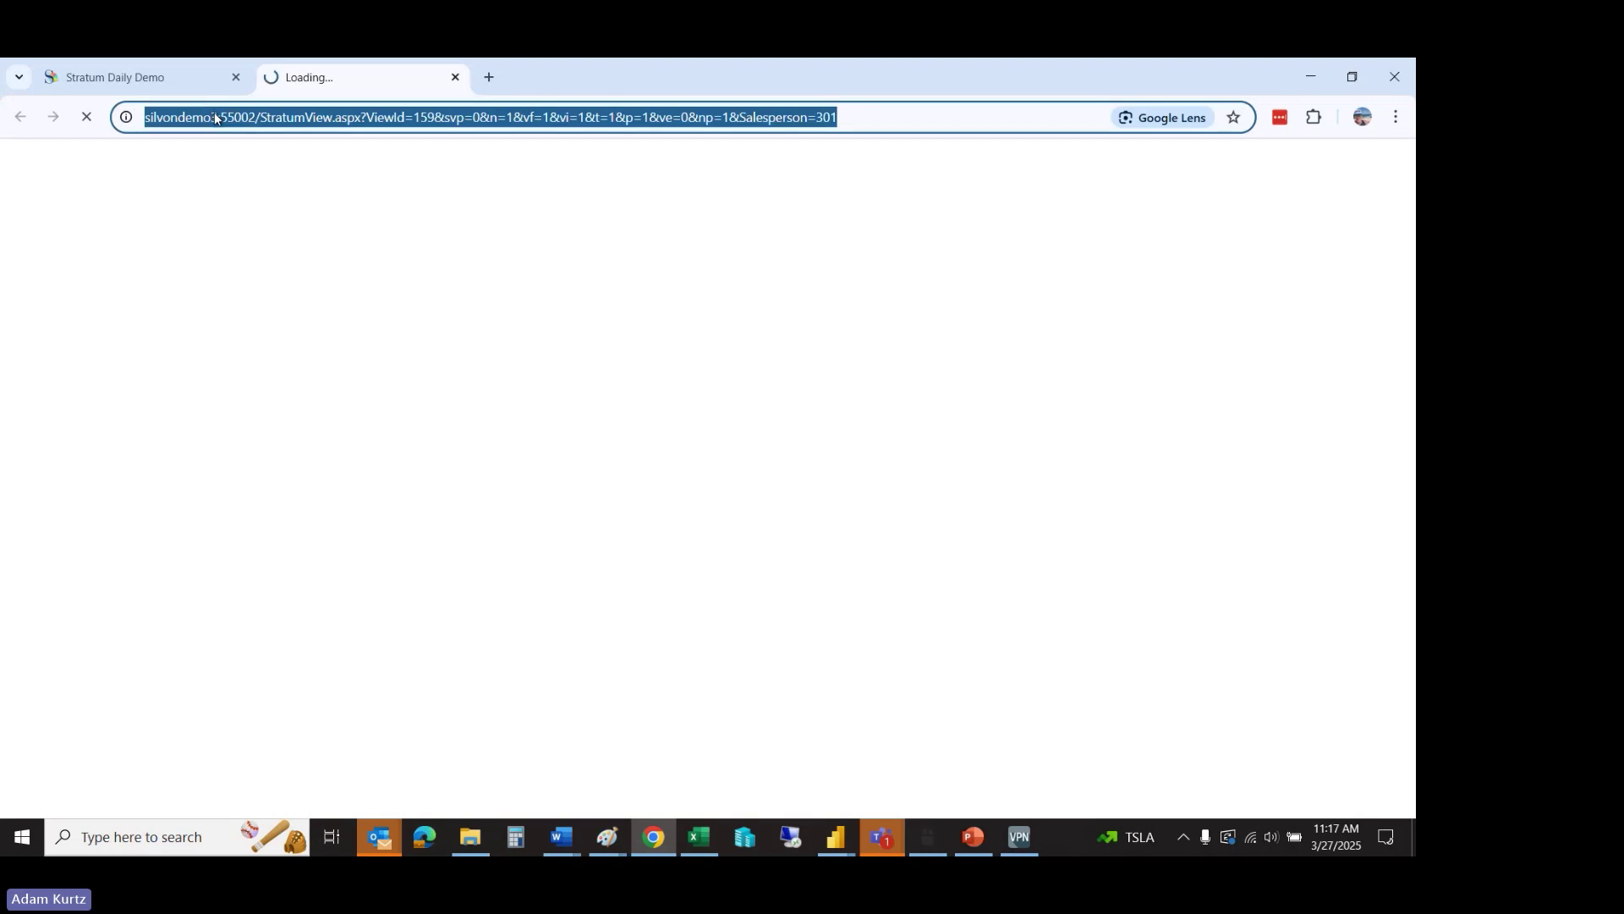
{"action": "left_click", "coordinate": [212, 125]}
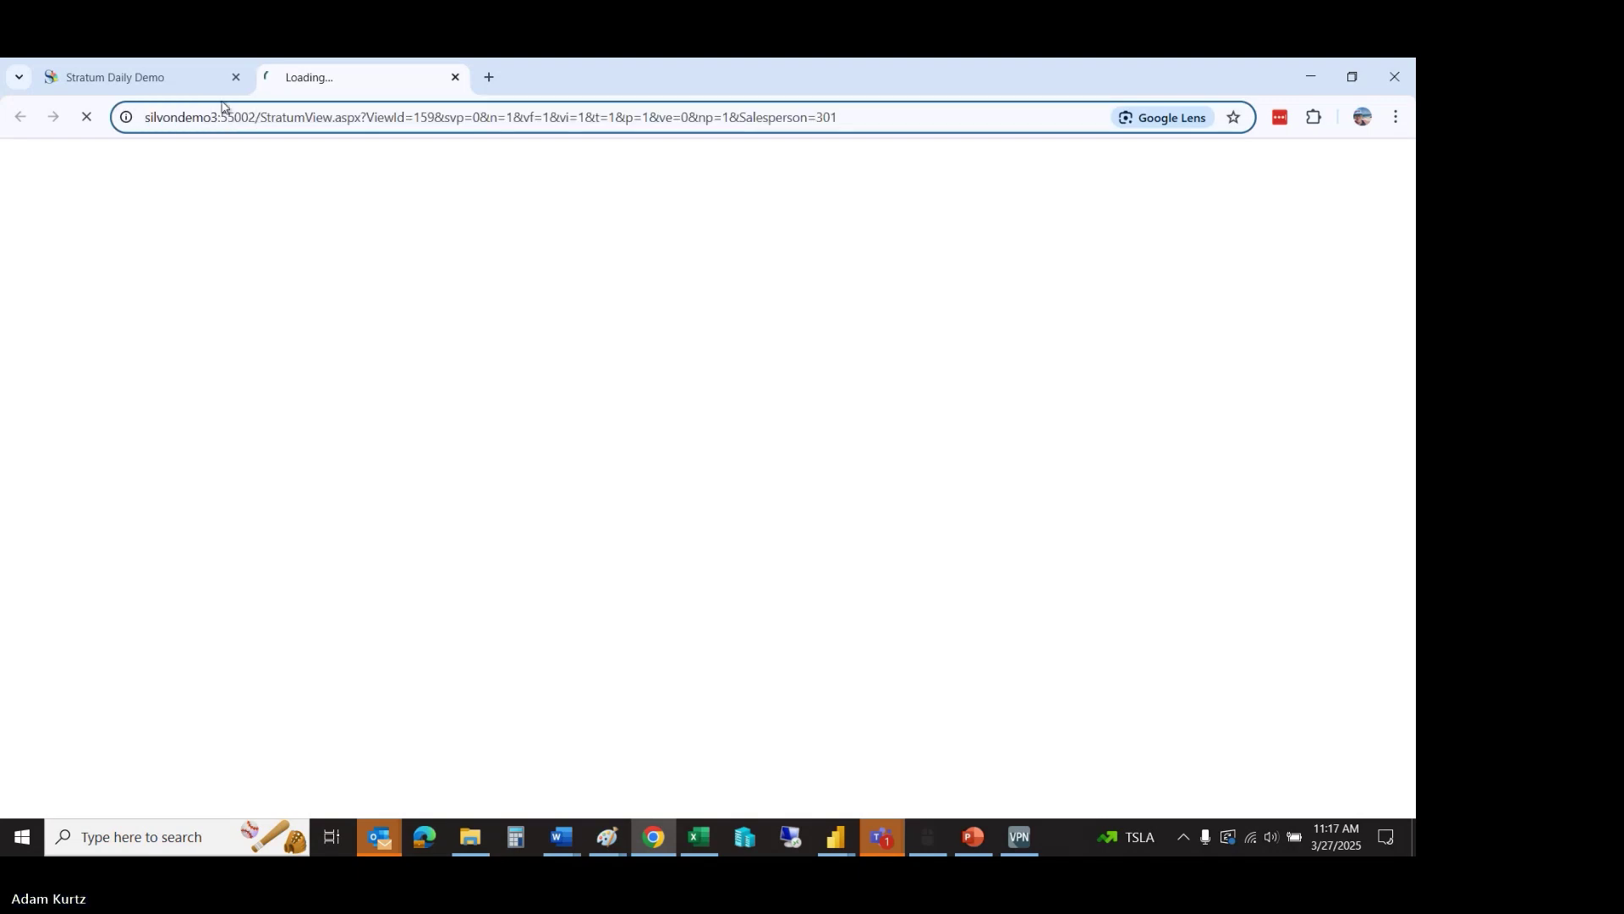
{"action": "left_click", "coordinate": [204, 82]}
{"action": "left_click", "coordinate": [238, 121]}
{"action": "left_click", "coordinate": [285, 121]}
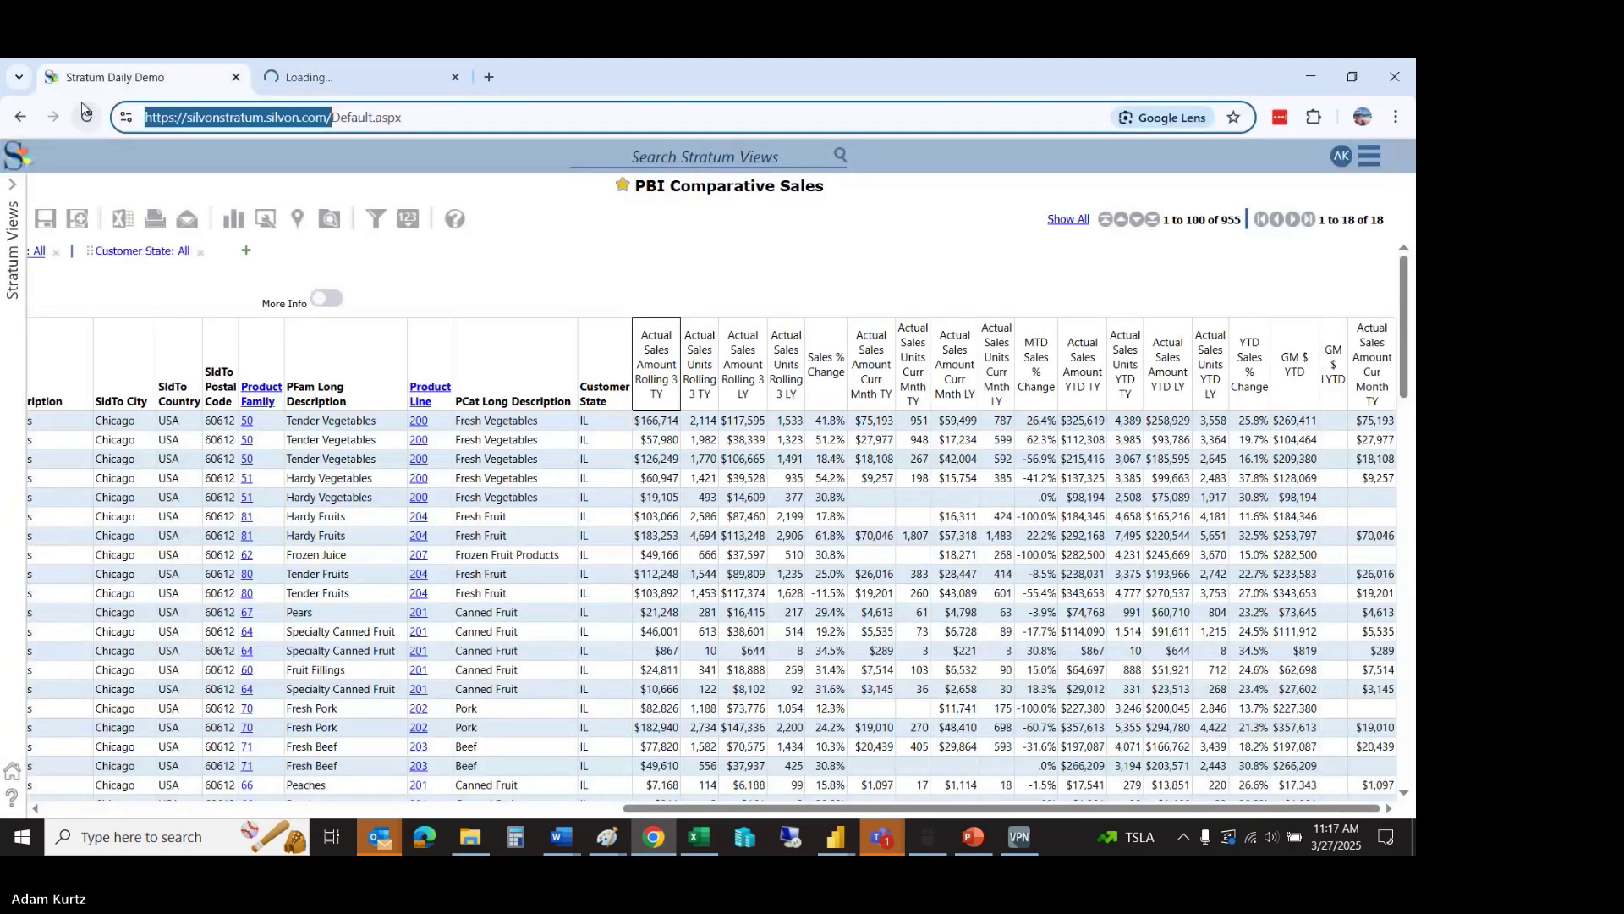
{"action": "left_click", "coordinate": [338, 77]}
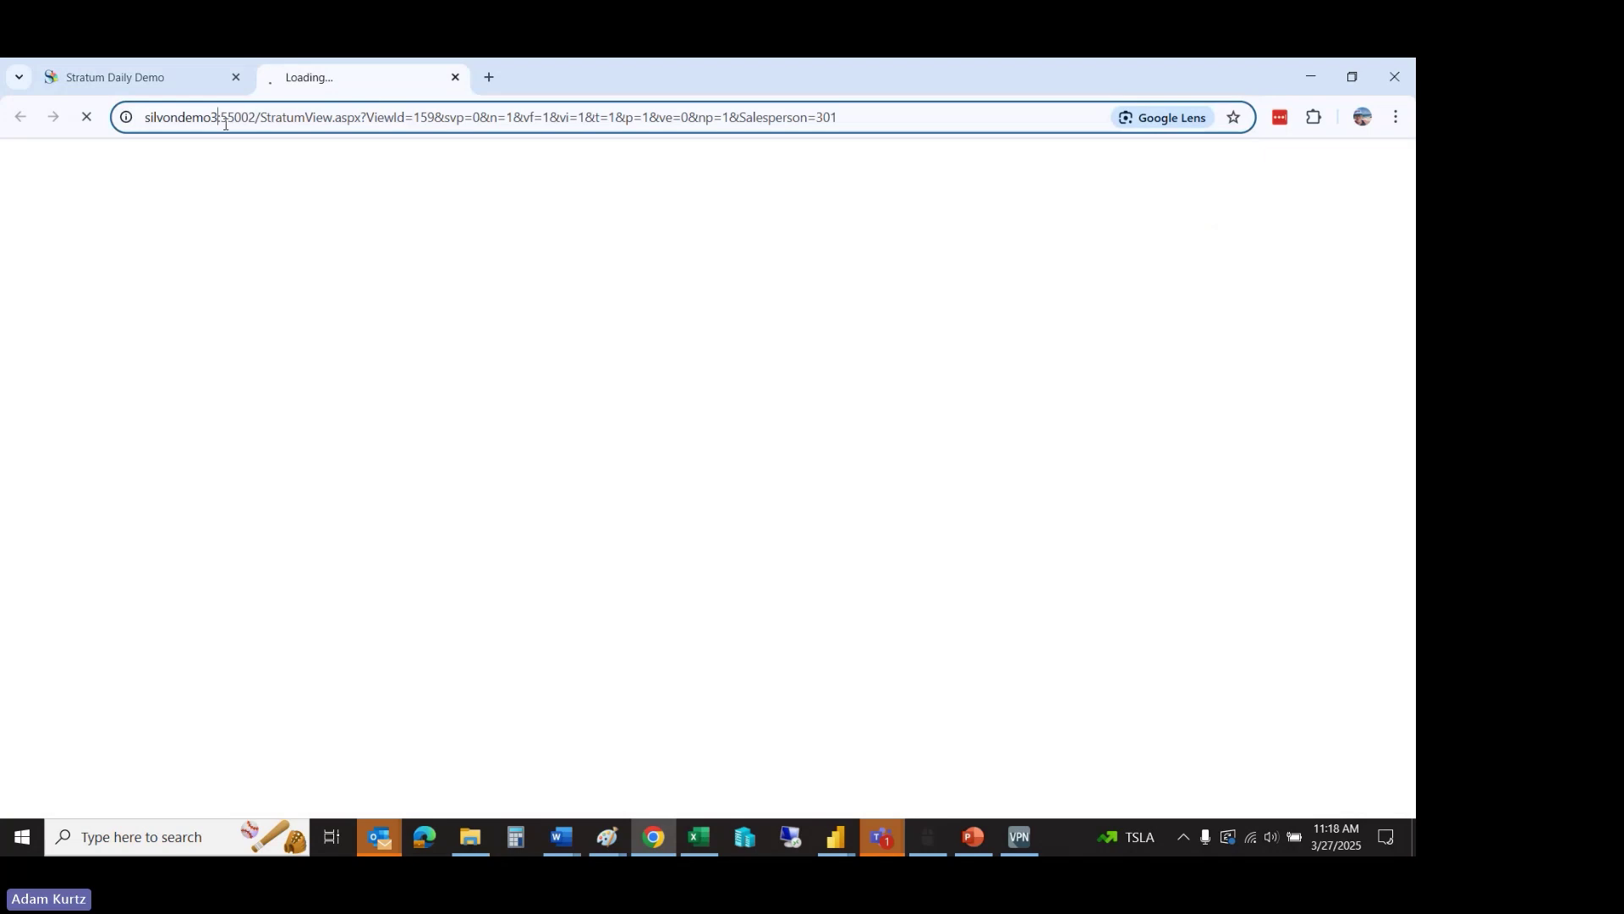
{"action": "left_click_drag", "start_coordinate": [255, 118], "coordinate": [88, 118]}
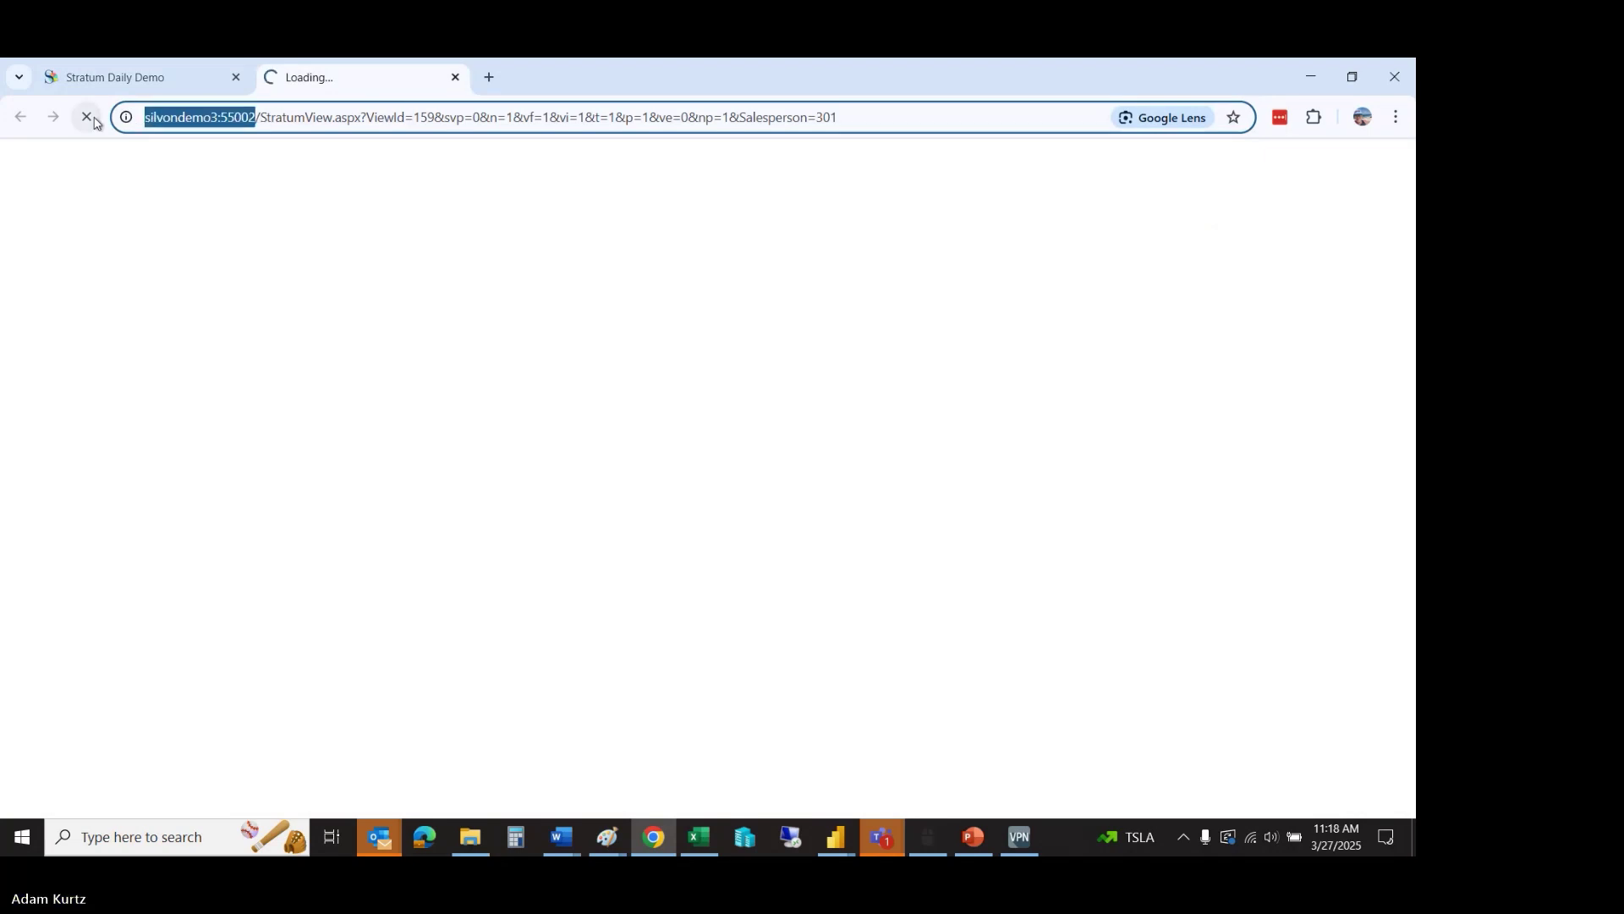
{"action": "type", "text": "https://silvonstratum.silvon.com/"}
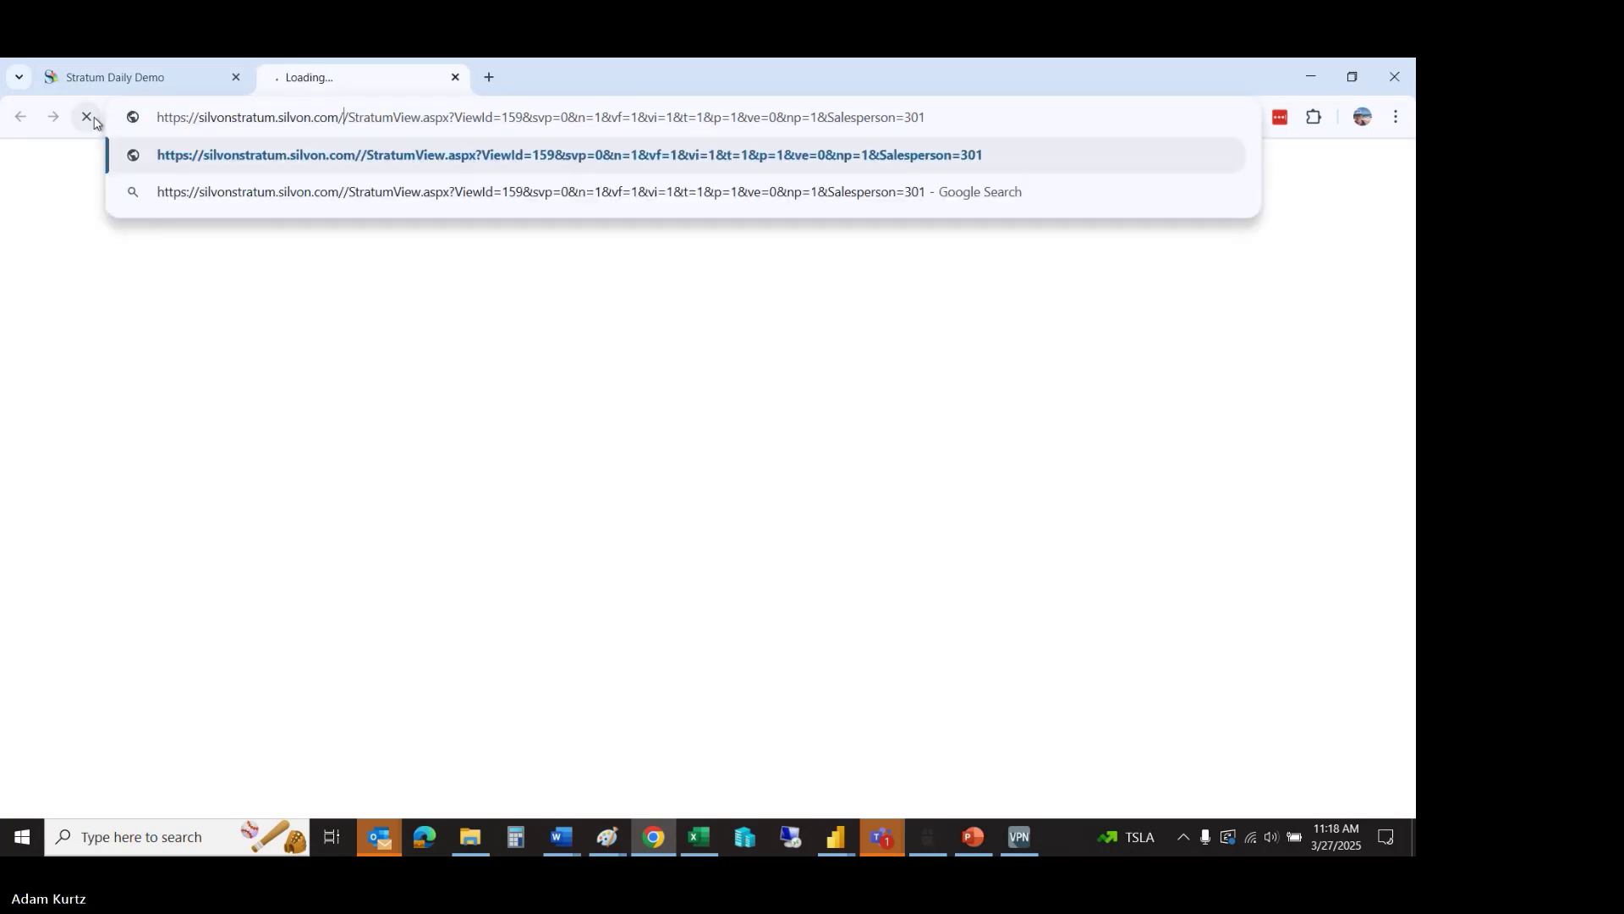
{"action": "key", "text": "Return"}
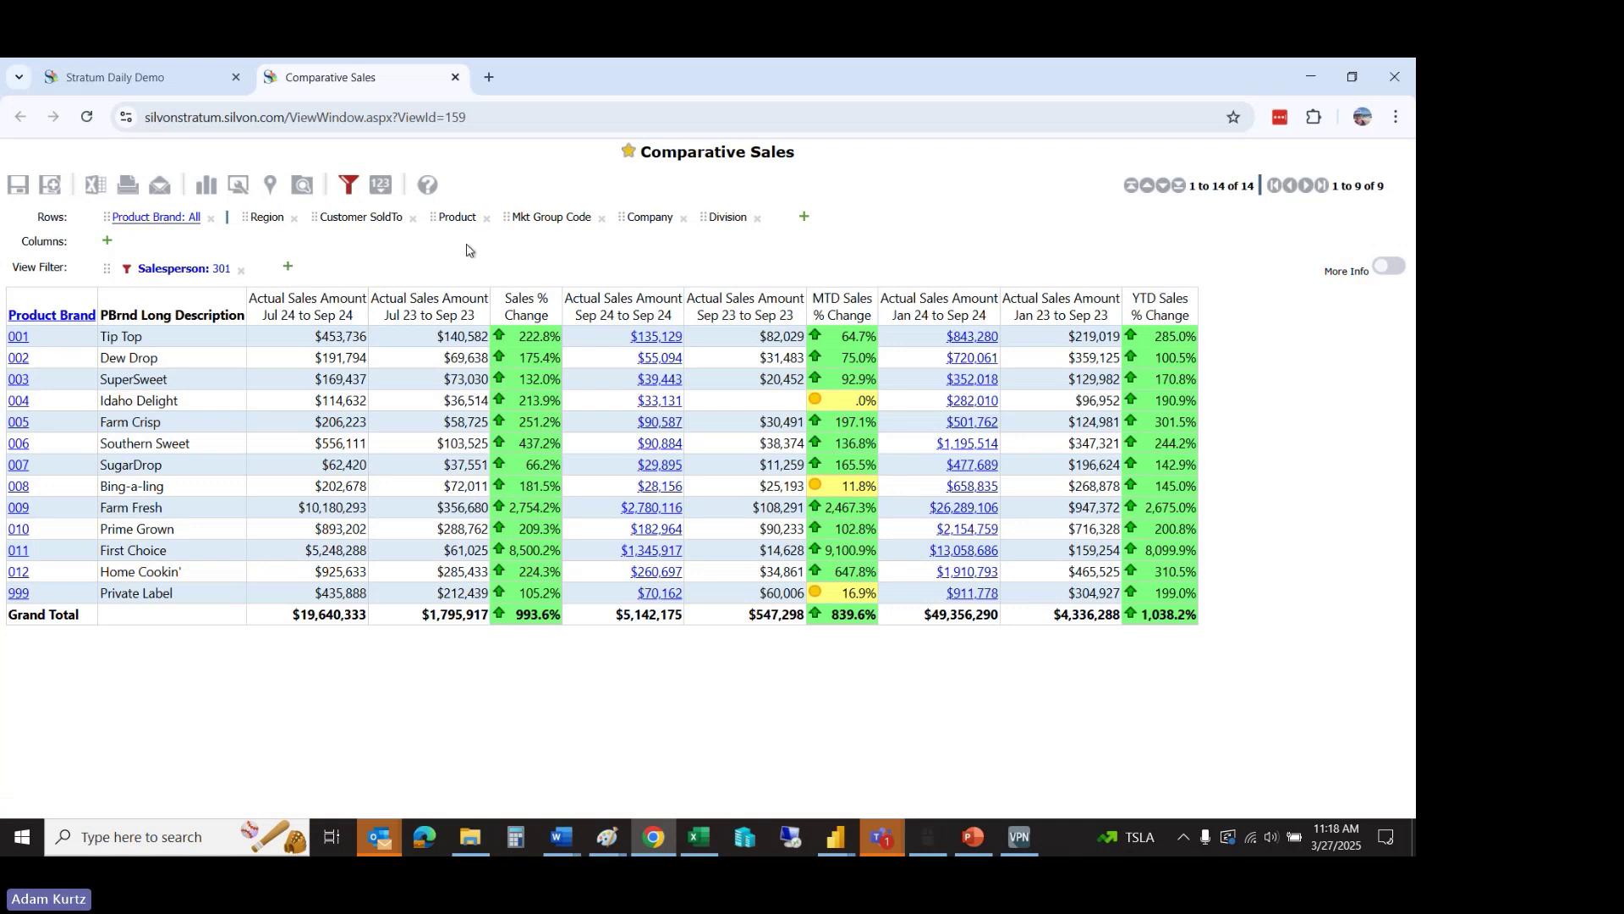
Sort the Comparative Sales view descending by Actual Sales Amount Jan 24 to Sep 24 and drill brand 009 Farm Fresh down to Product
{"action": "left_click_drag", "start_coordinate": [457, 218], "coordinate": [361, 262]}
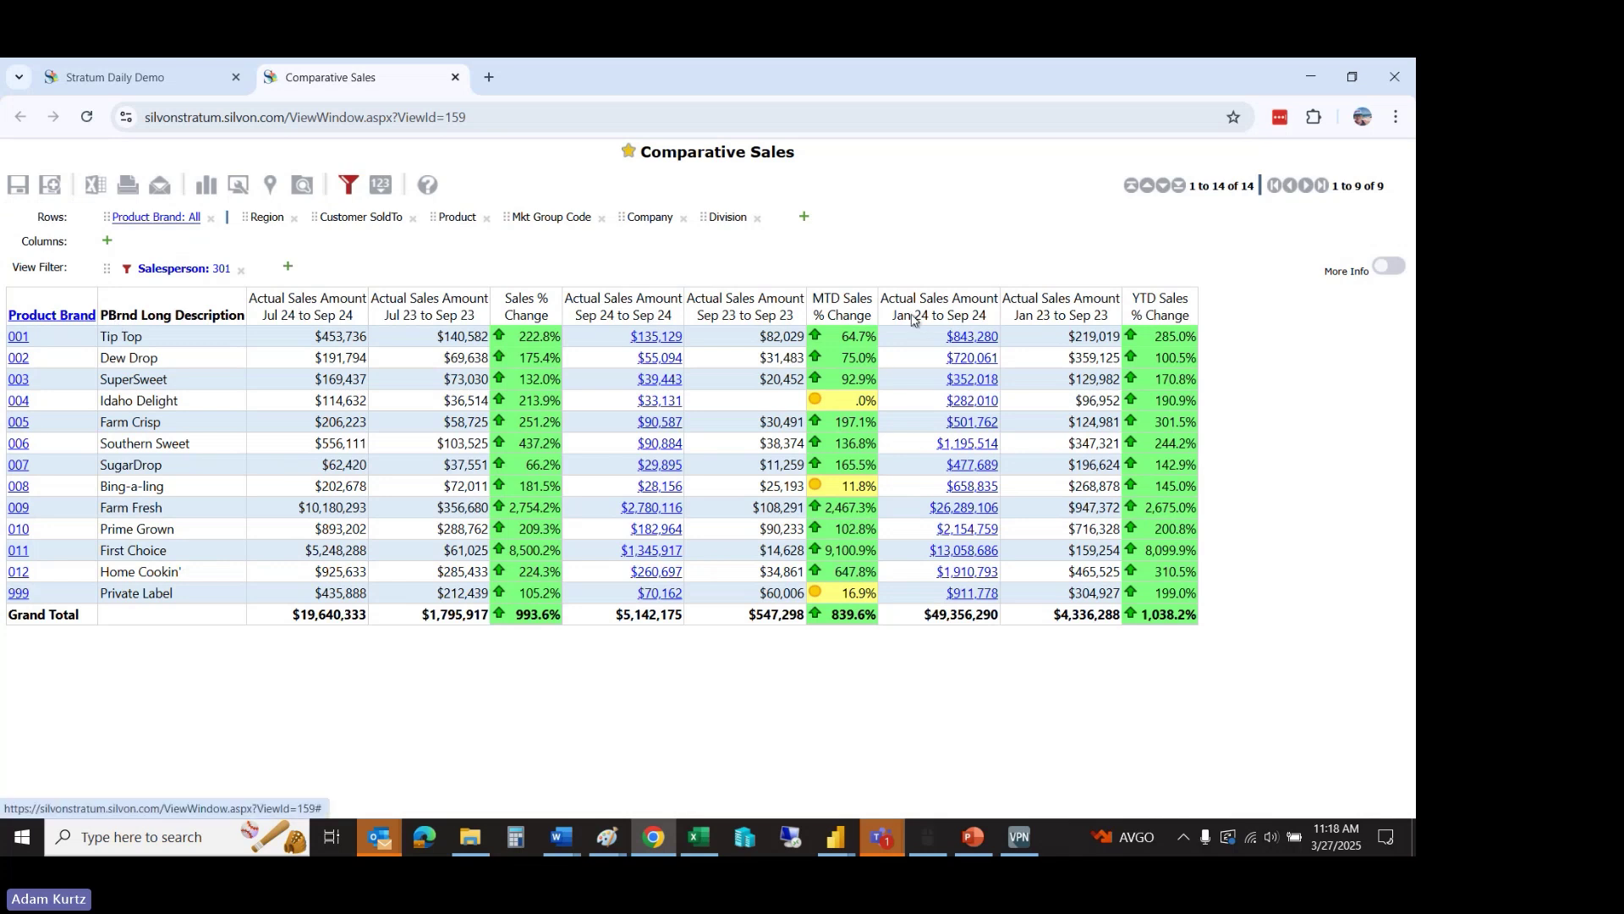
{"action": "right_click", "coordinate": [911, 314]}
{"action": "mouse_move", "coordinate": [911, 490]}
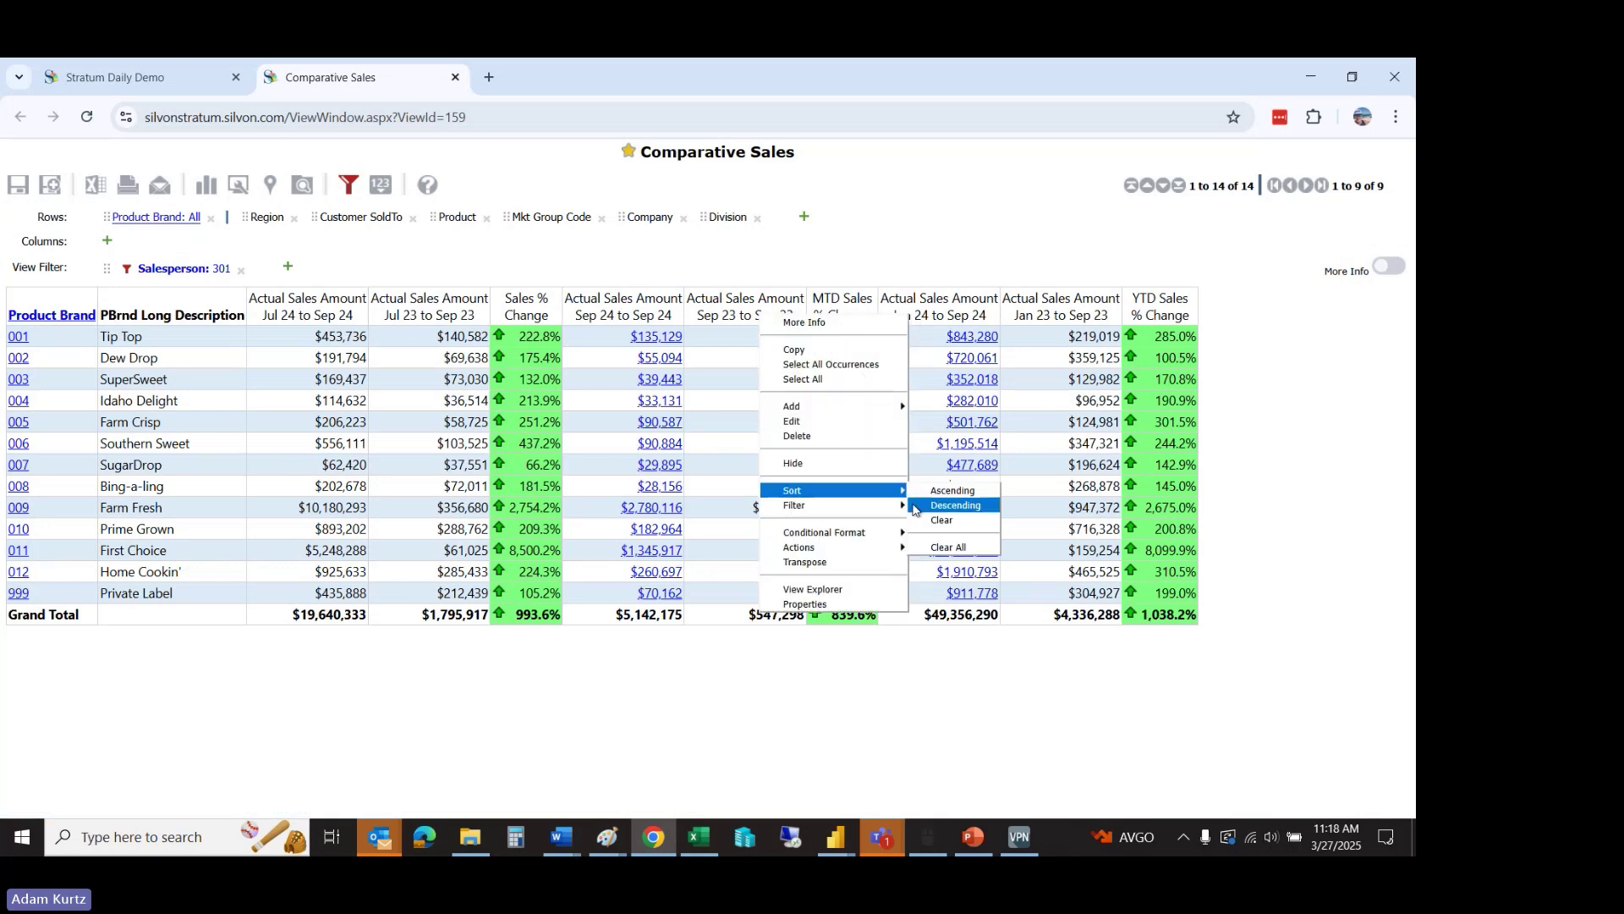
{"action": "left_click", "coordinate": [955, 505]}
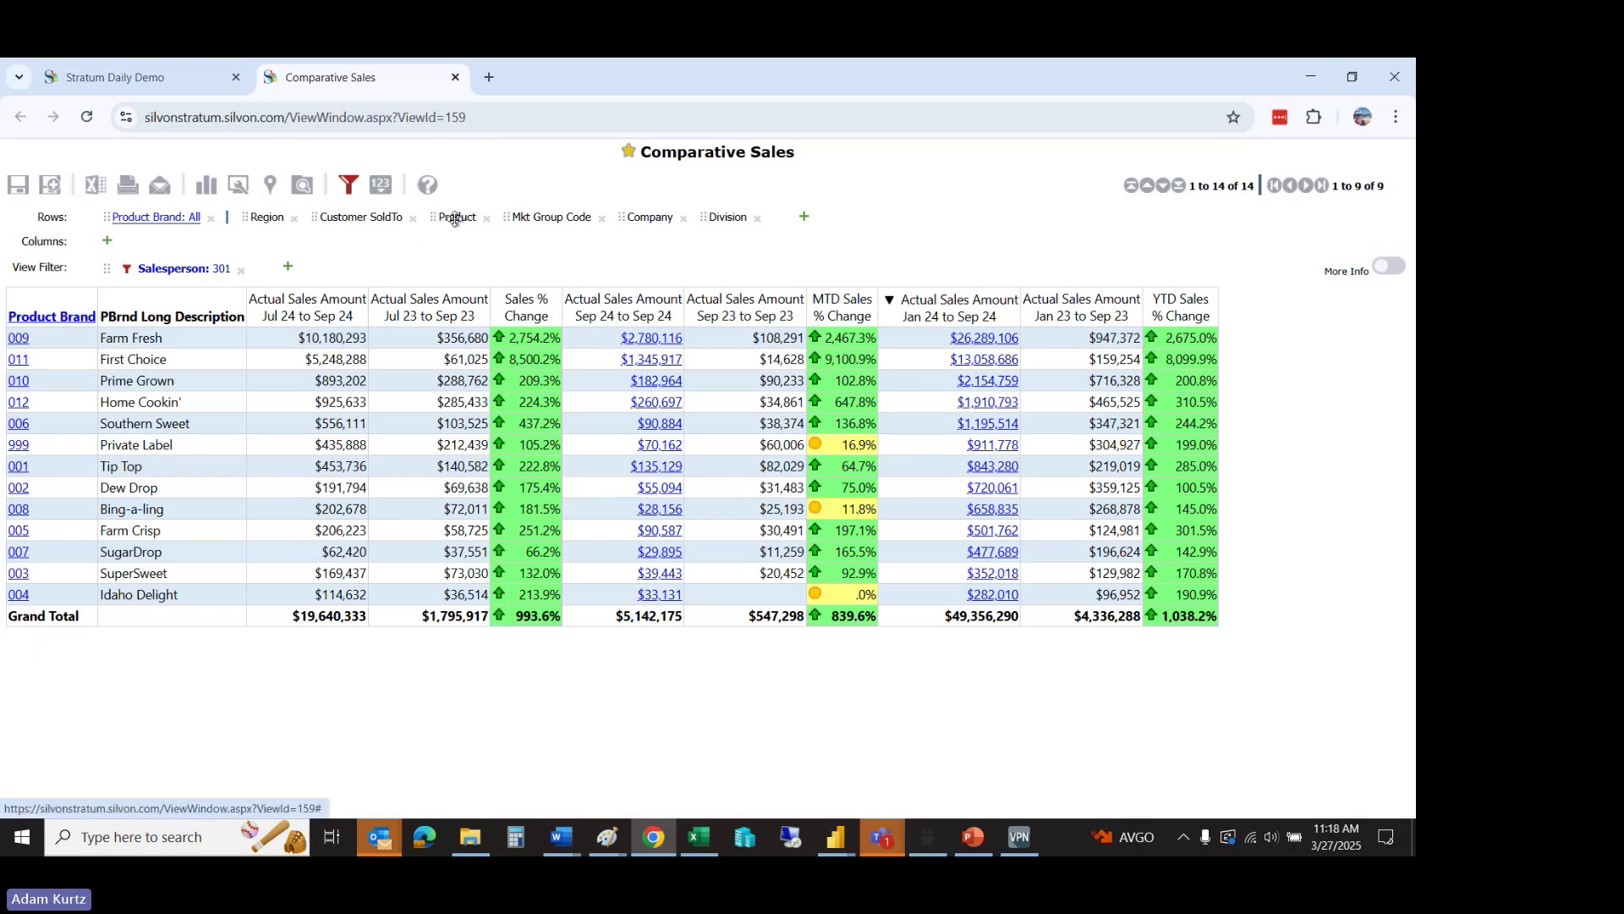
{"action": "left_click_drag", "start_coordinate": [454, 218], "coordinate": [47, 332]}
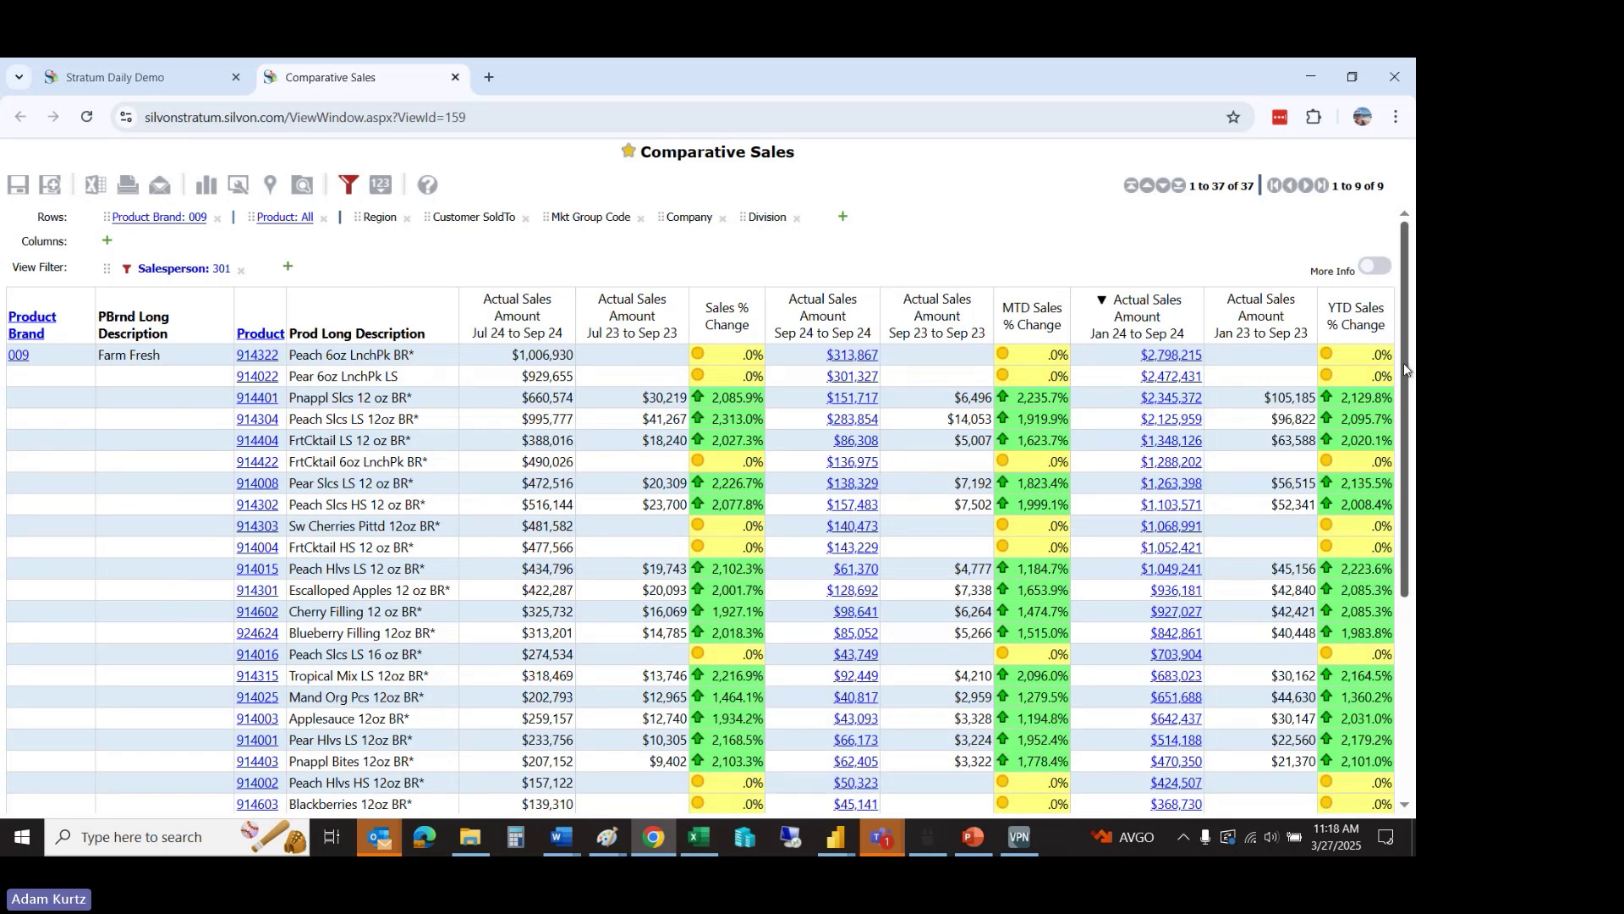
{"action": "mouse_move", "coordinate": [1404, 363]}
{"action": "left_mouse_down"}
{"action": "mouse_move", "coordinate": [1411, 538]}
{"action": "mouse_move", "coordinate": [1411, 337]}
{"action": "left_mouse_up"}
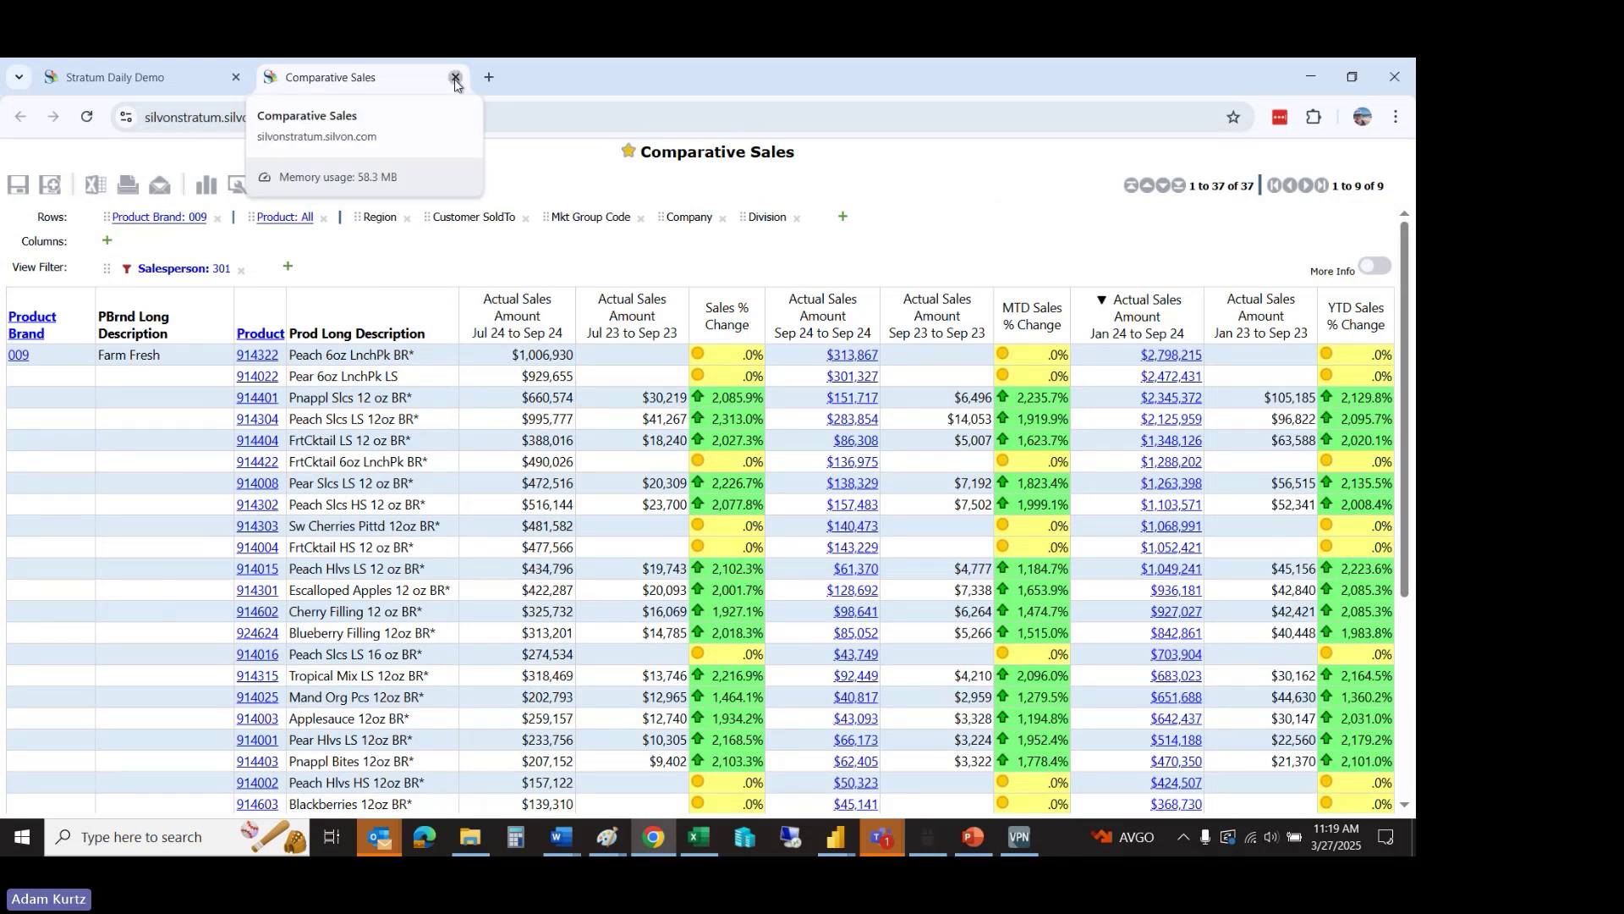
Switch back to the Stratum Sales New report in Power BI and review the remaining PBI Comparative Sales fields
{"action": "mouse_move", "coordinate": [835, 837]}
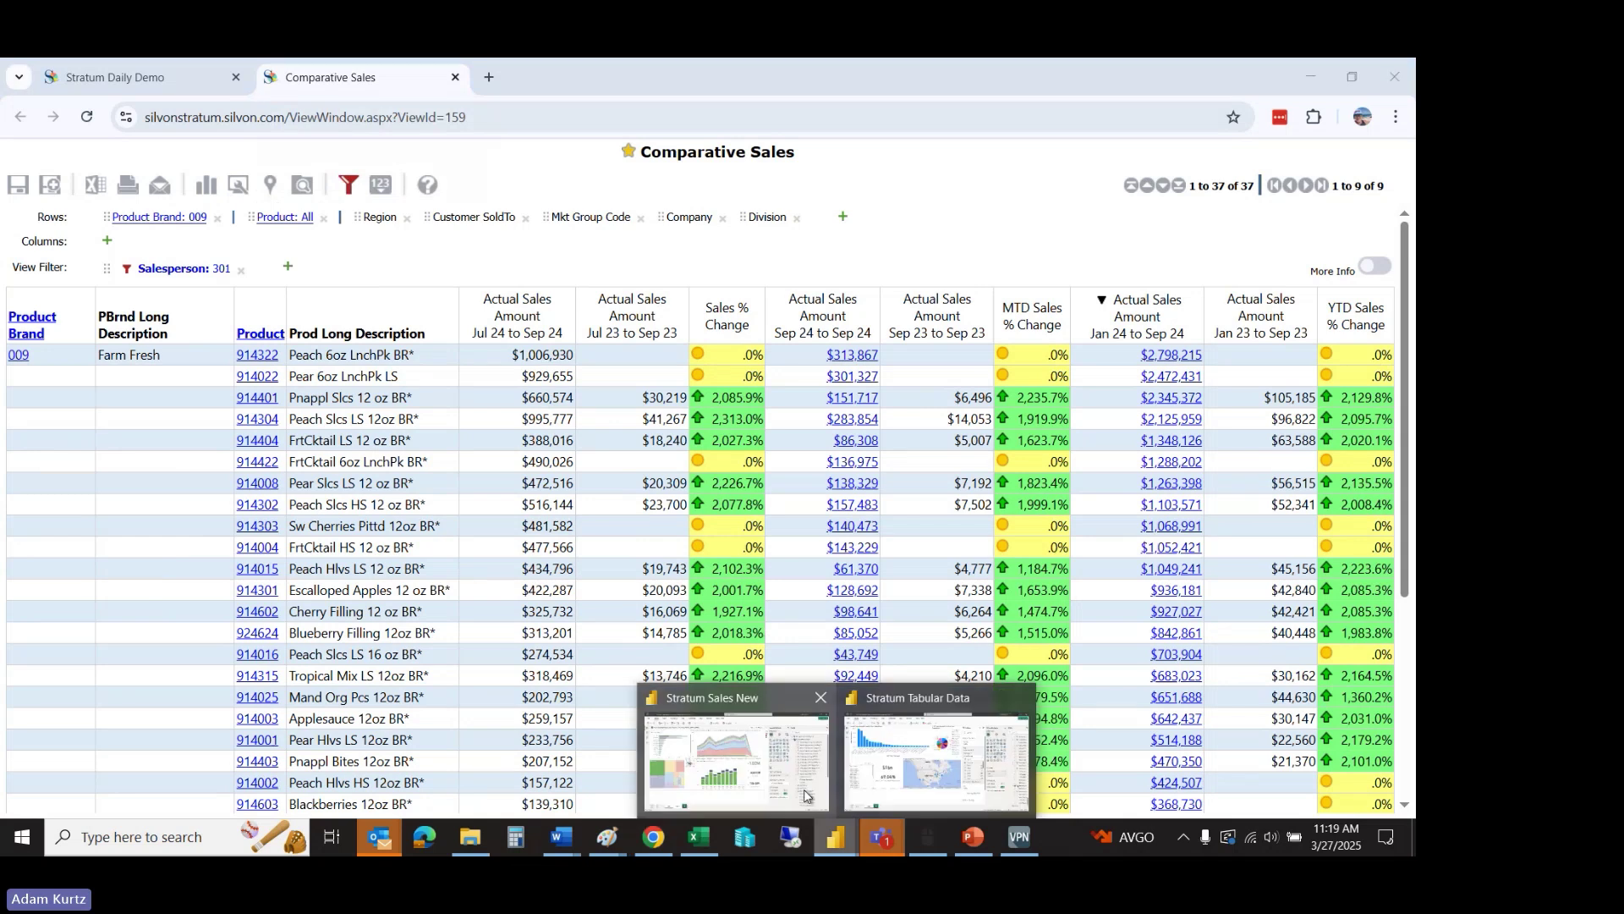
{"action": "left_click", "coordinate": [736, 753]}
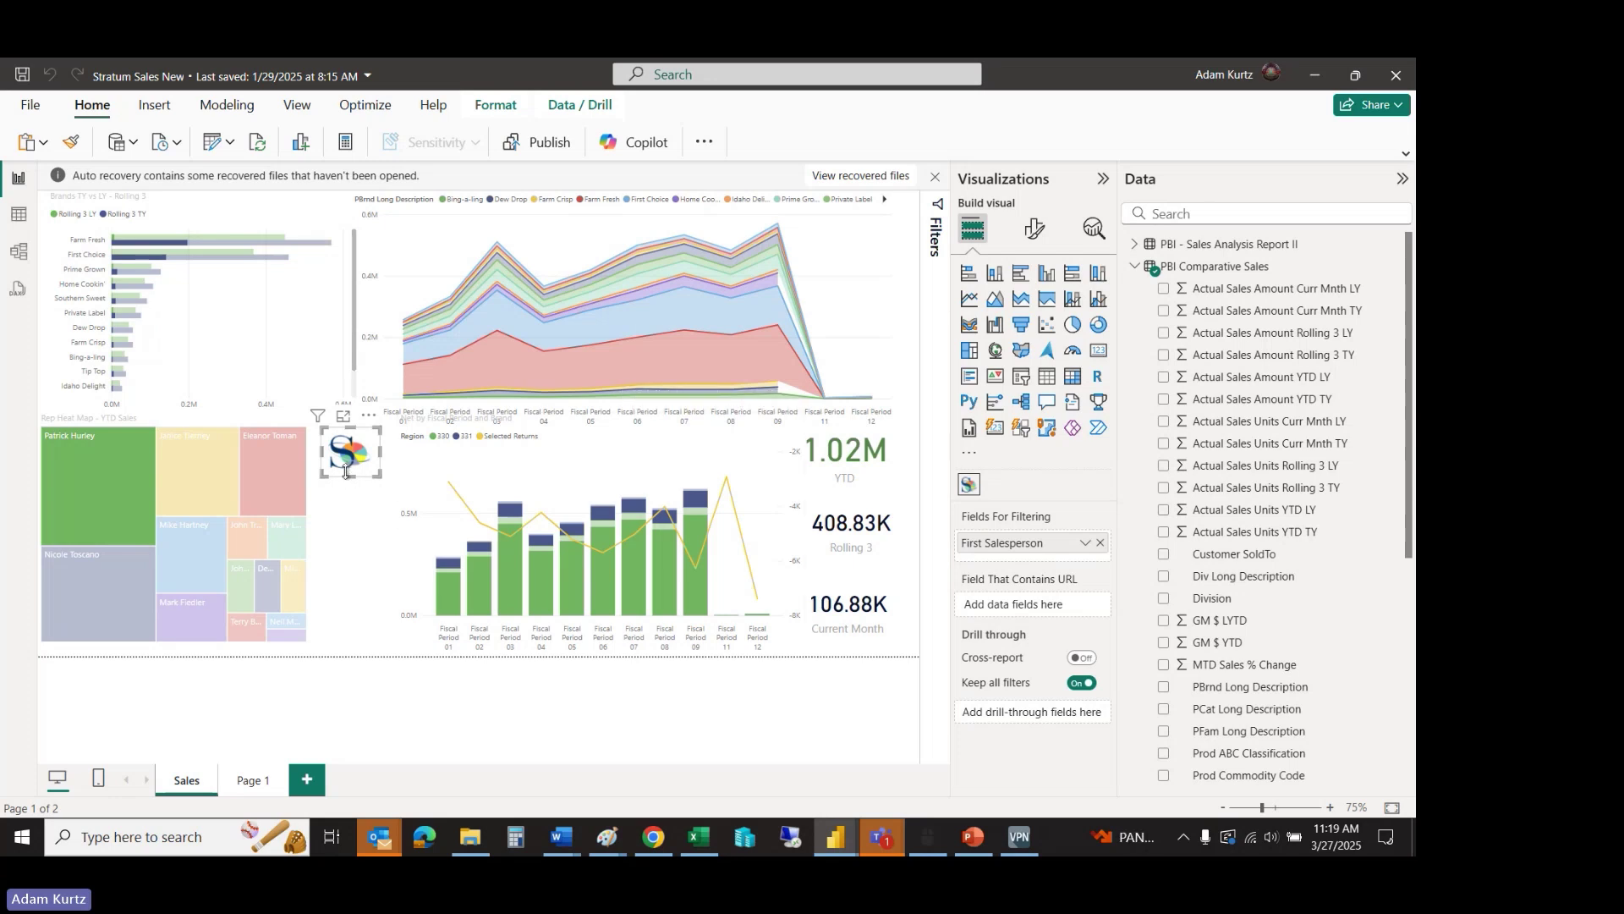
{"action": "left_click", "coordinate": [412, 737]}
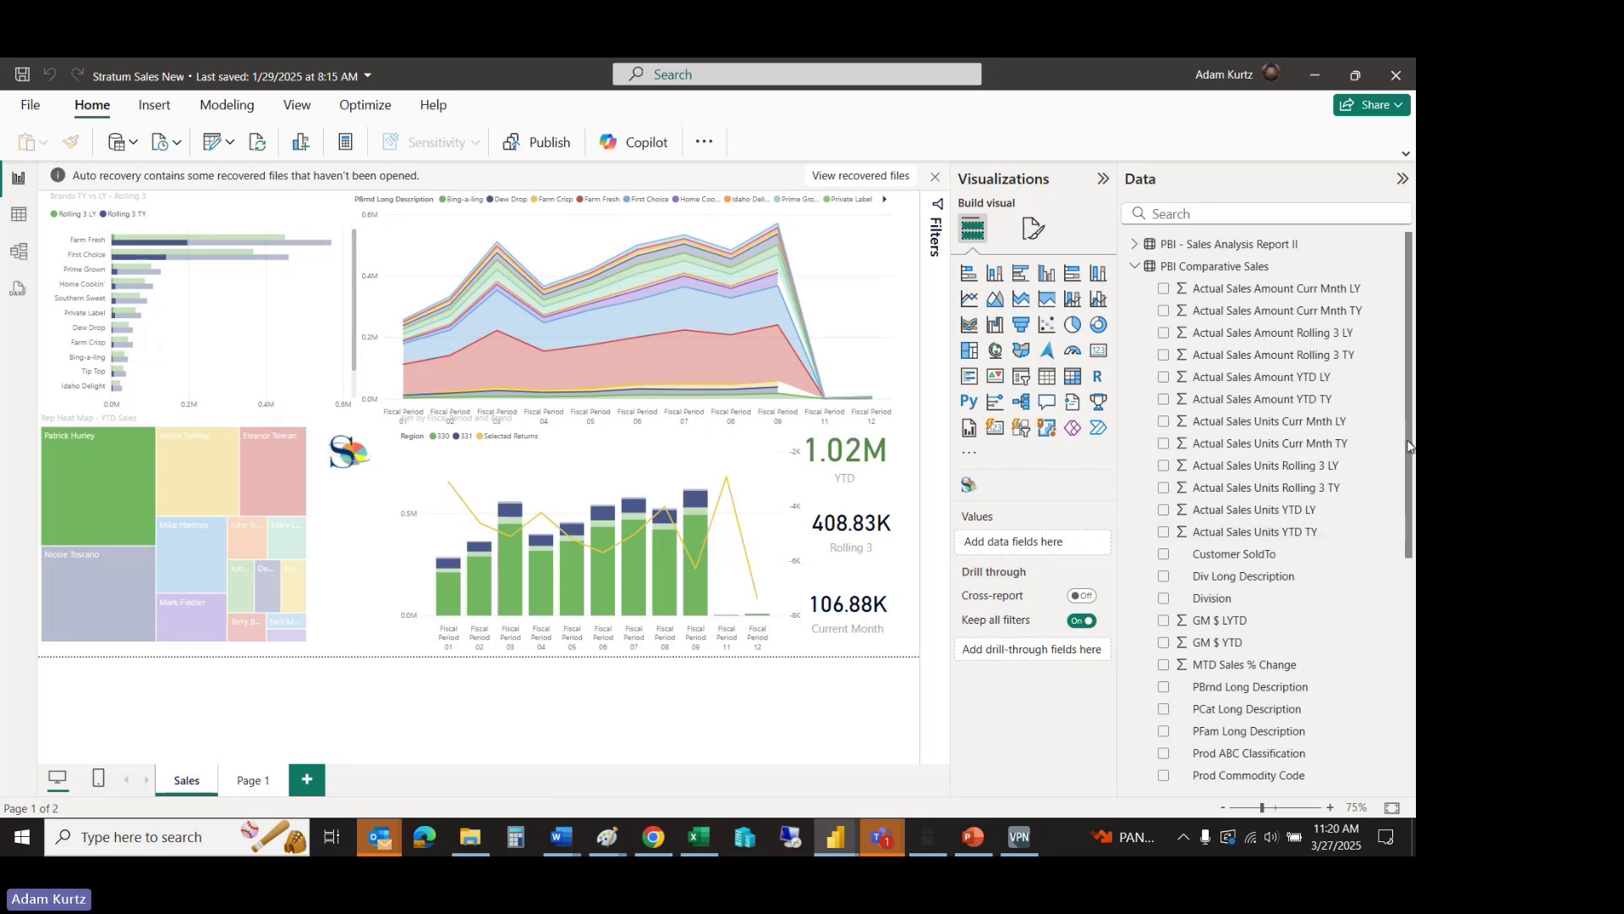
{"action": "left_click_drag", "start_coordinate": [1409, 444], "coordinate": [1404, 687]}
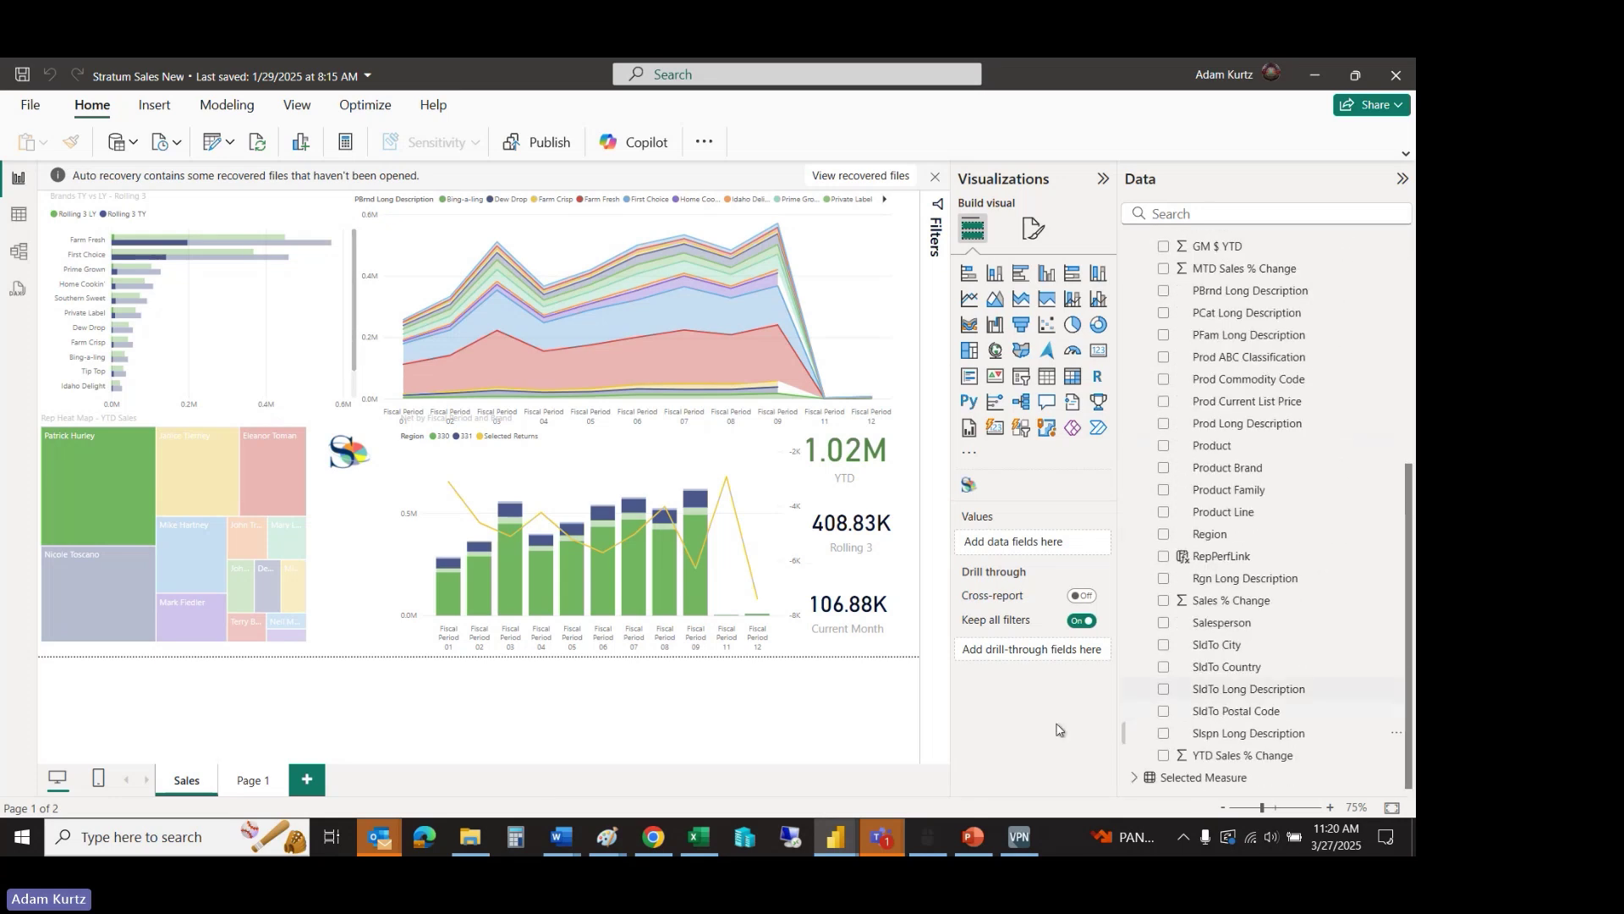